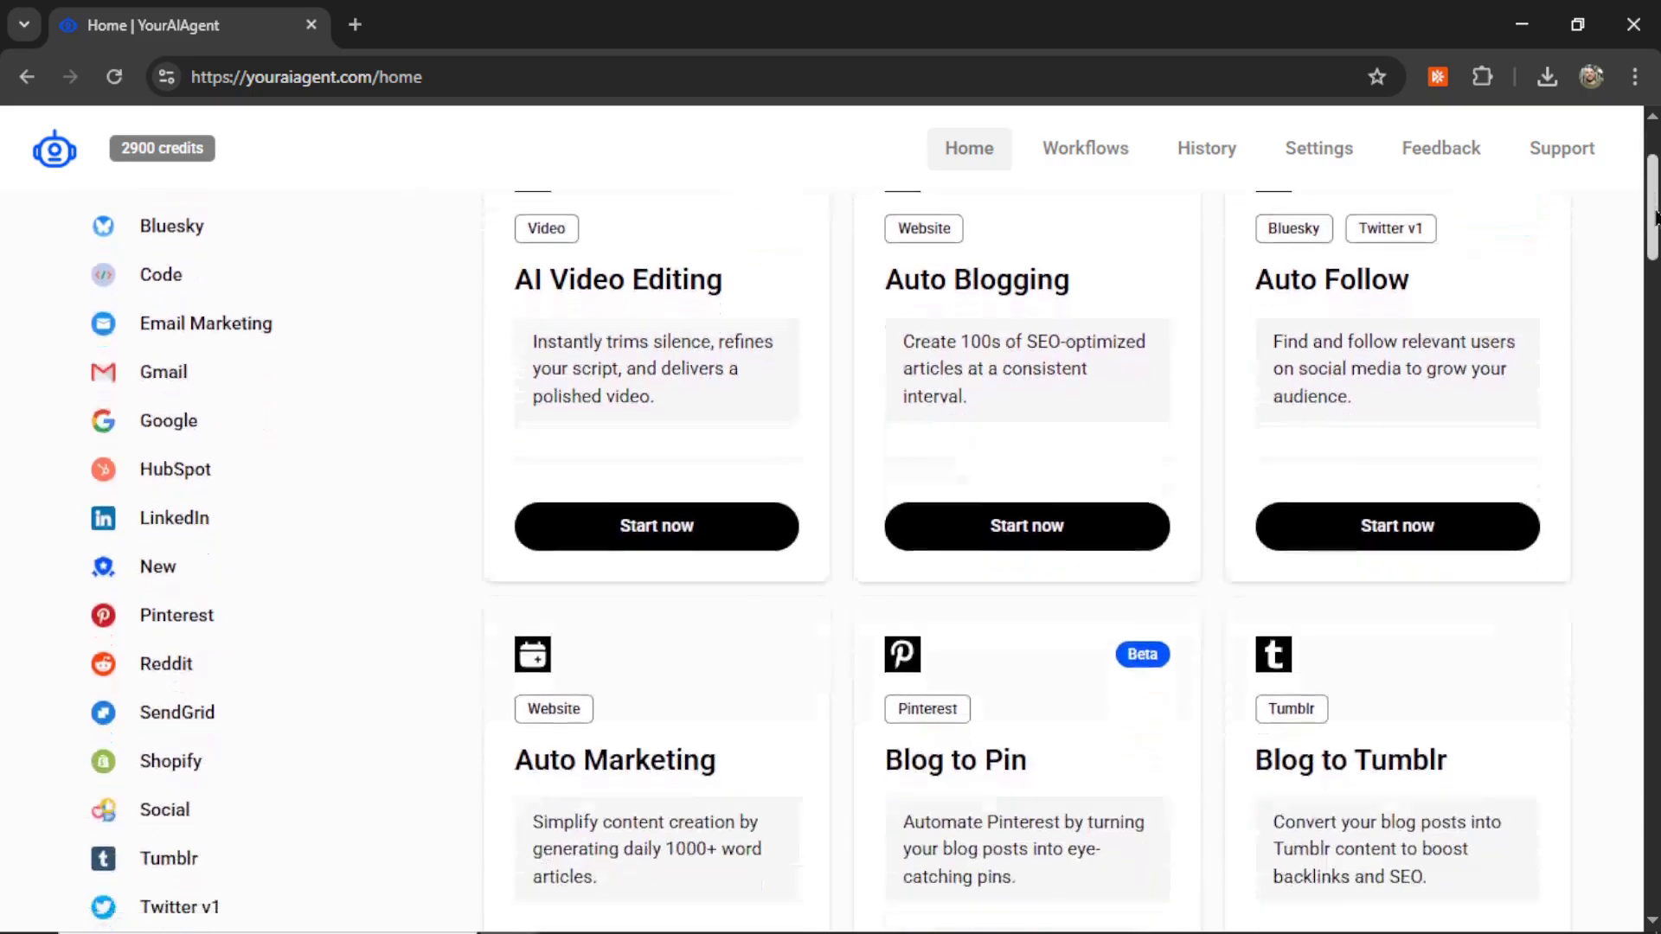
Step: Scroll down the Home task list to reach the youraiagent.com welcome sign-up page
{"action": "left_click_drag", "start_coordinate": [1655, 253], "coordinate": [1656, 729]}
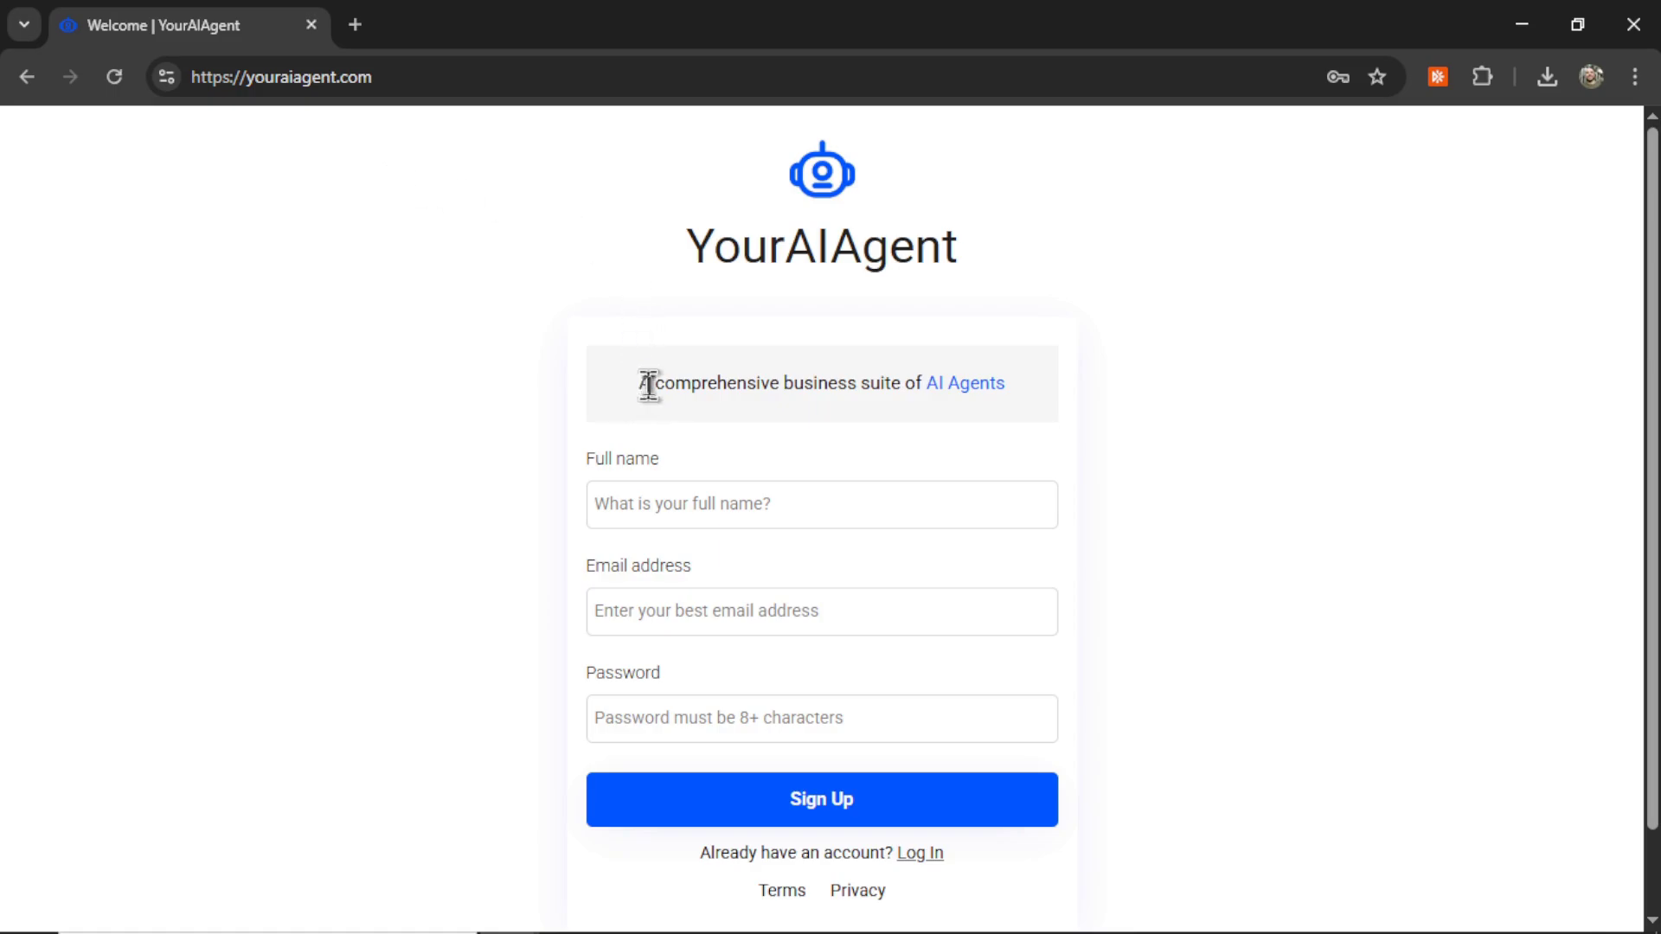
{"action": "left_click_drag", "start_coordinate": [649, 385], "coordinate": [979, 394]}
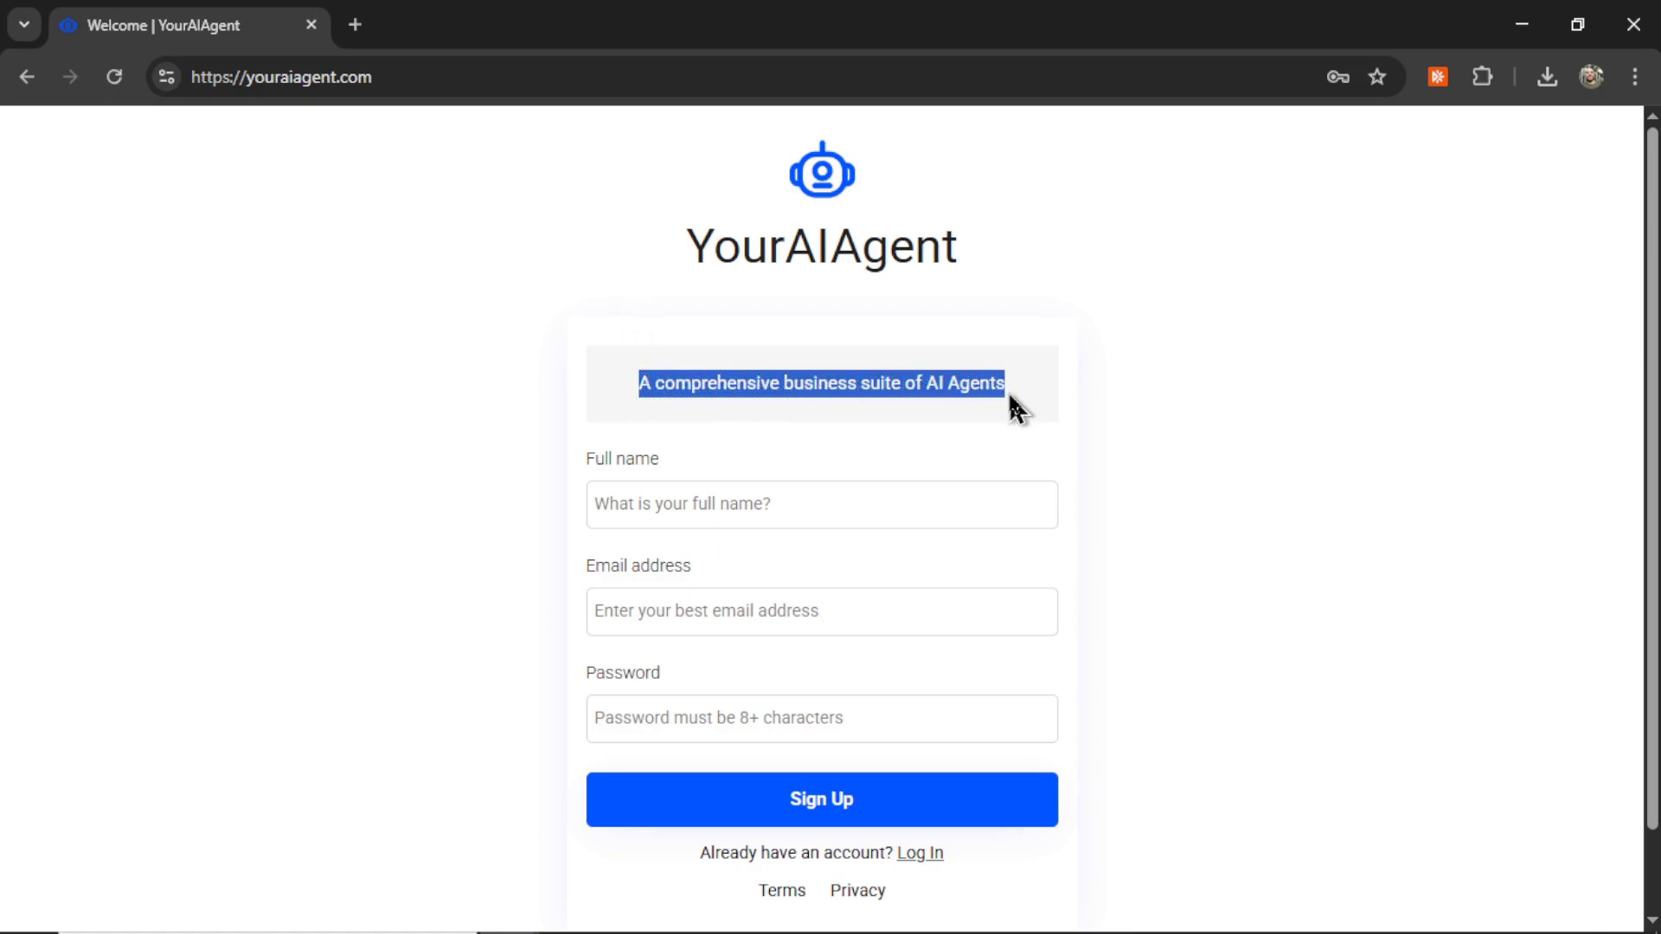
{"action": "left_click", "coordinate": [984, 506]}
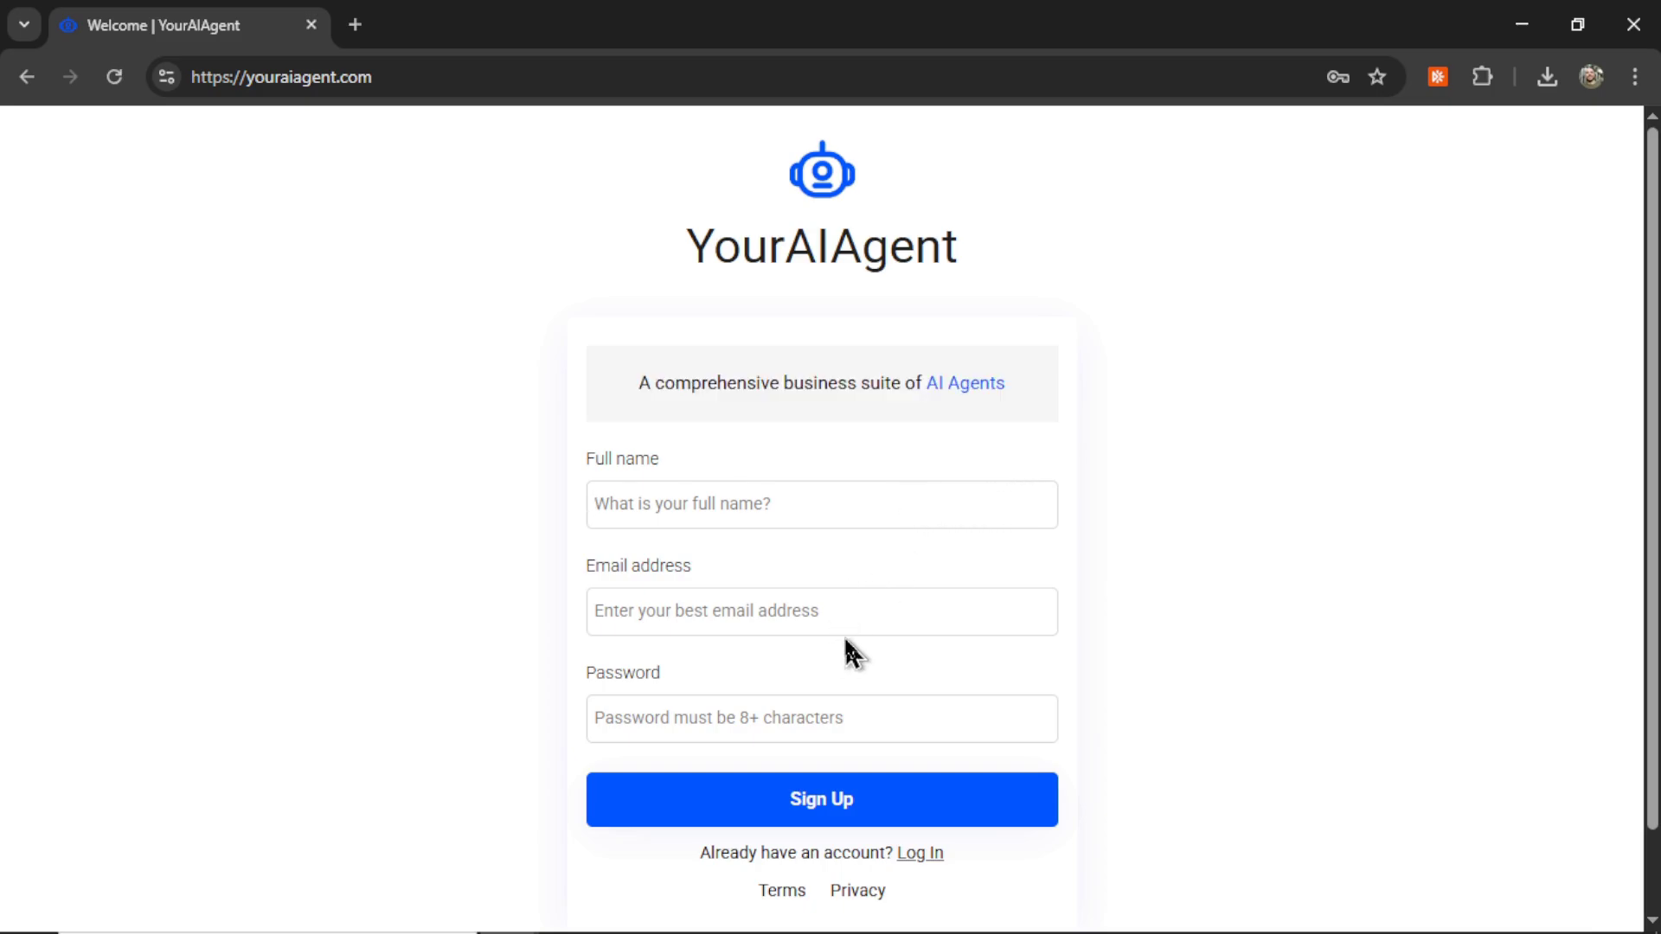
Step: In Connections, start a SendGrid connection named 'YourAIAgent Email Address'
{"action": "left_click", "coordinate": [829, 800]}
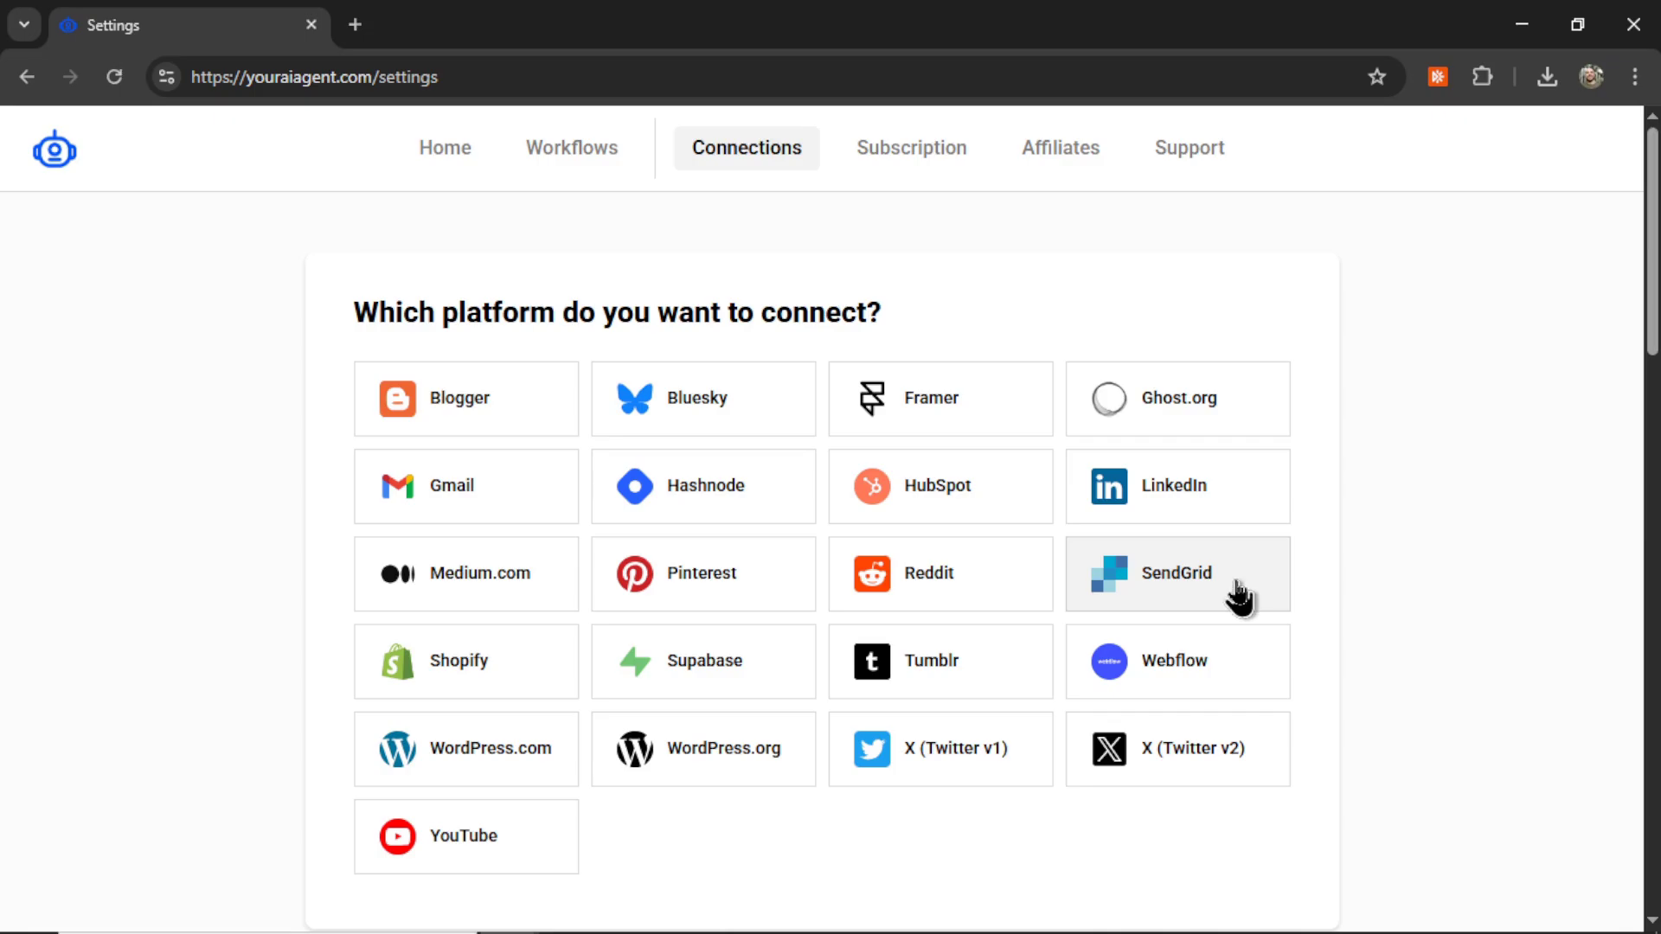
{"action": "left_click", "coordinate": [1234, 596]}
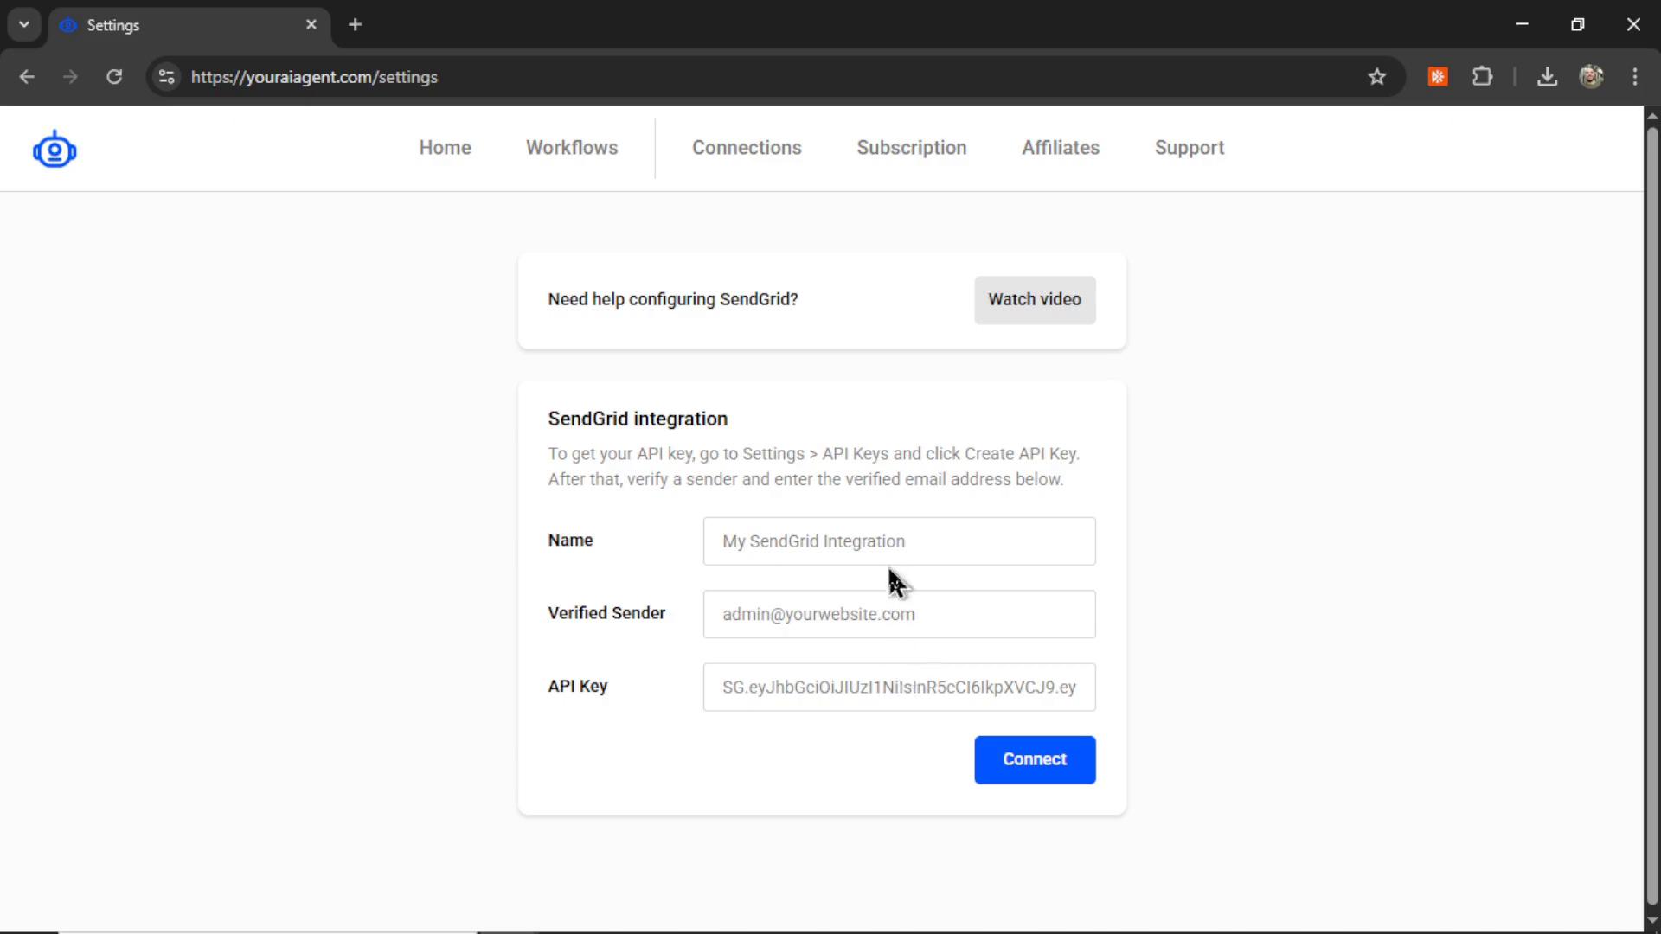
{"action": "left_click", "coordinate": [912, 545]}
{"action": "type", "text": "YourAIAgent Email Address"}
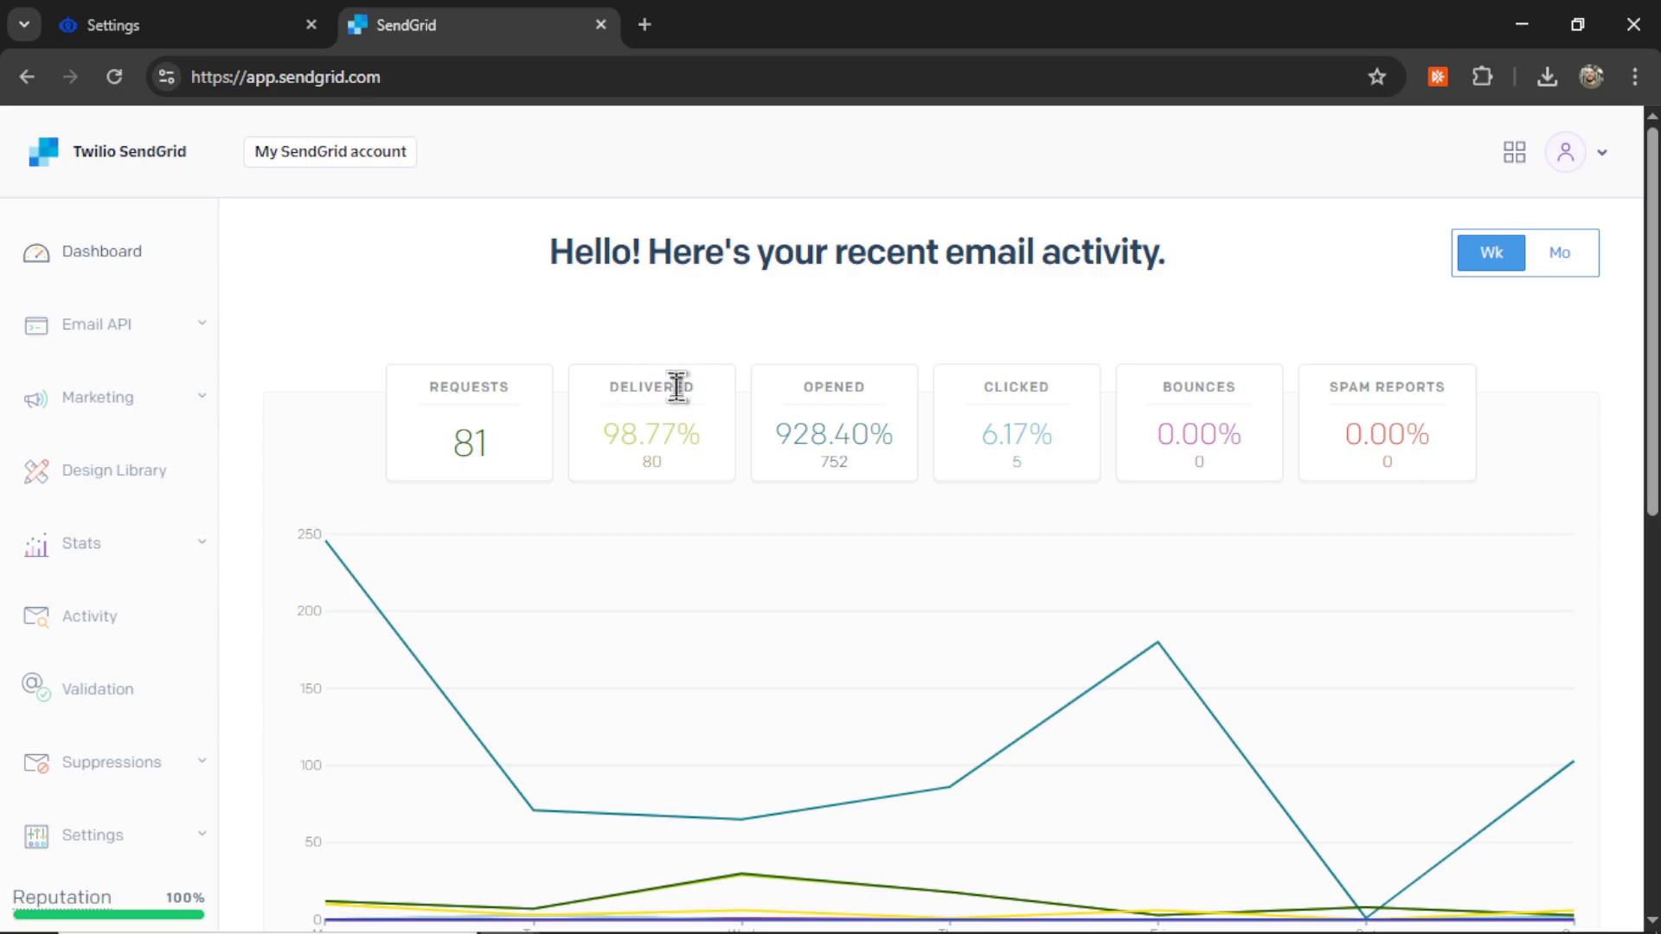
Step: Expand SendGrid Settings and open Sender Authentication to check the verified domain and single sender
{"action": "scroll", "coordinate": [677, 387], "scroll_direction": "down", "scroll_amount": 4}
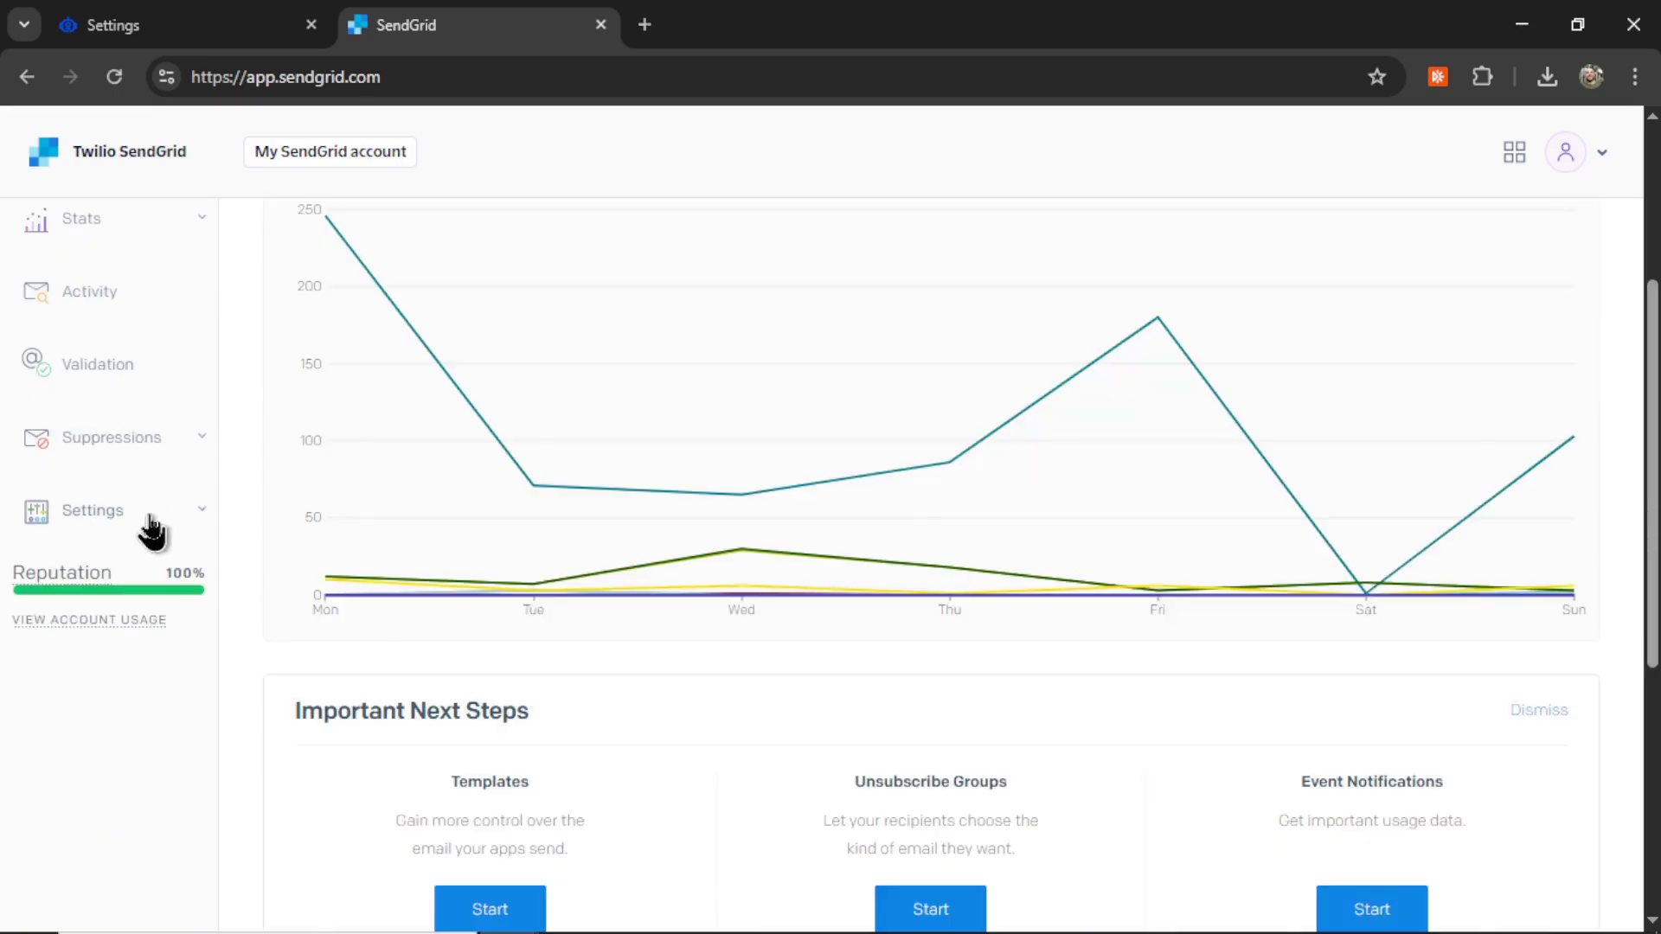
{"action": "left_click", "coordinate": [152, 524]}
{"action": "scroll", "coordinate": [151, 660], "scroll_direction": "down", "scroll_amount": 2}
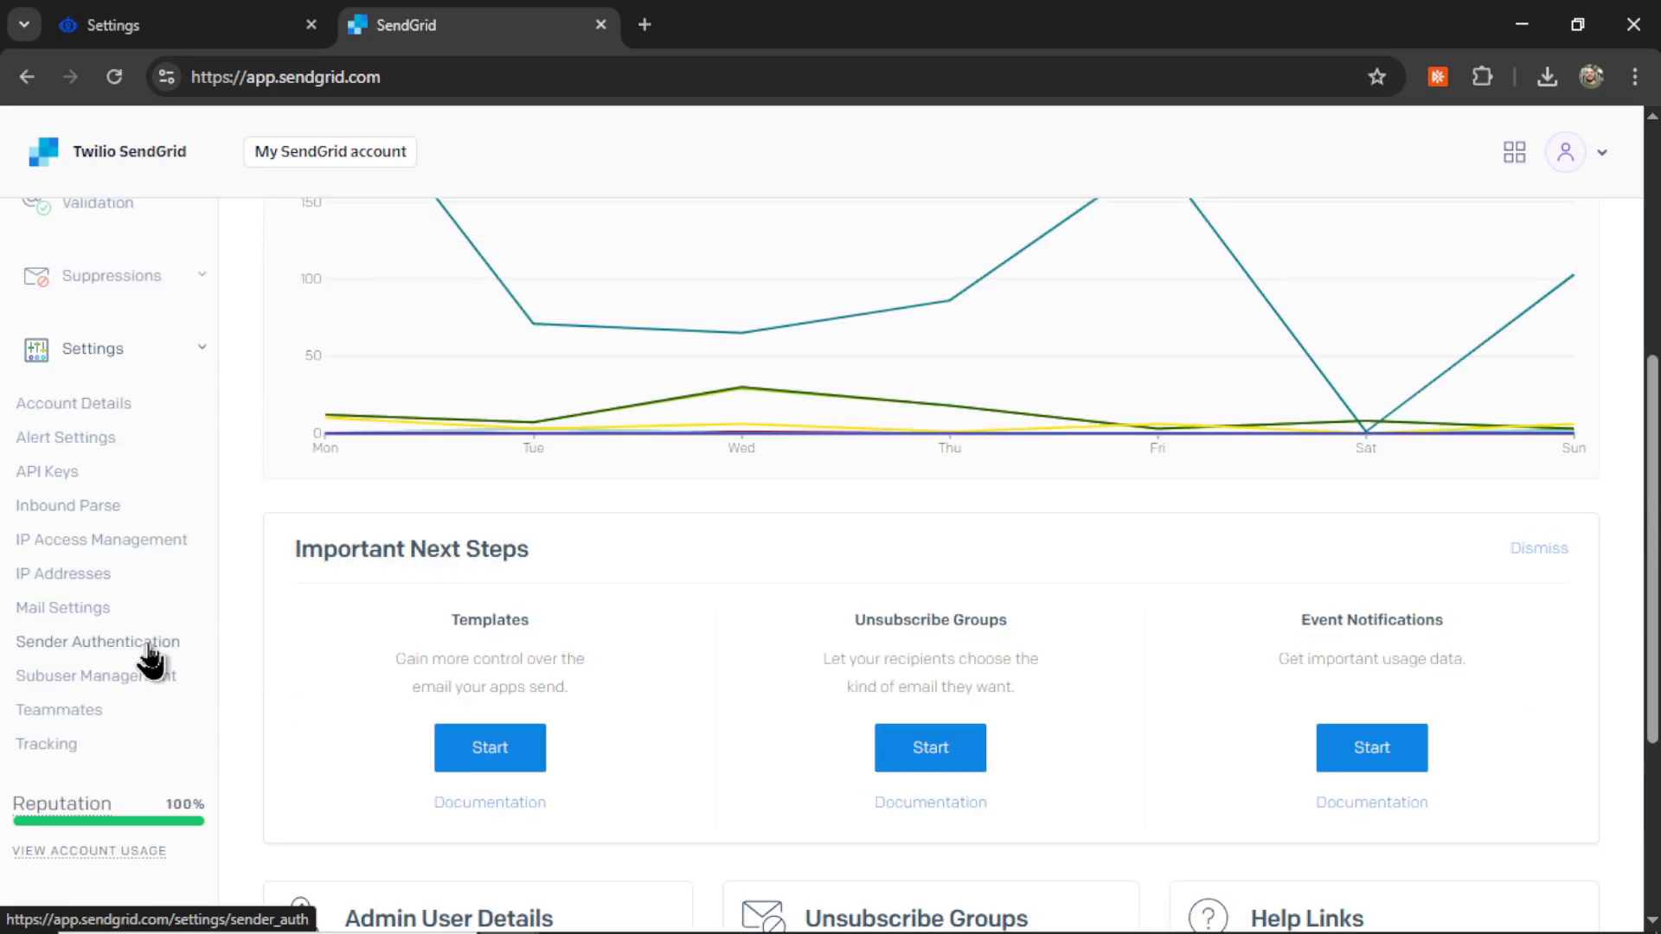
{"action": "left_click", "coordinate": [151, 642]}
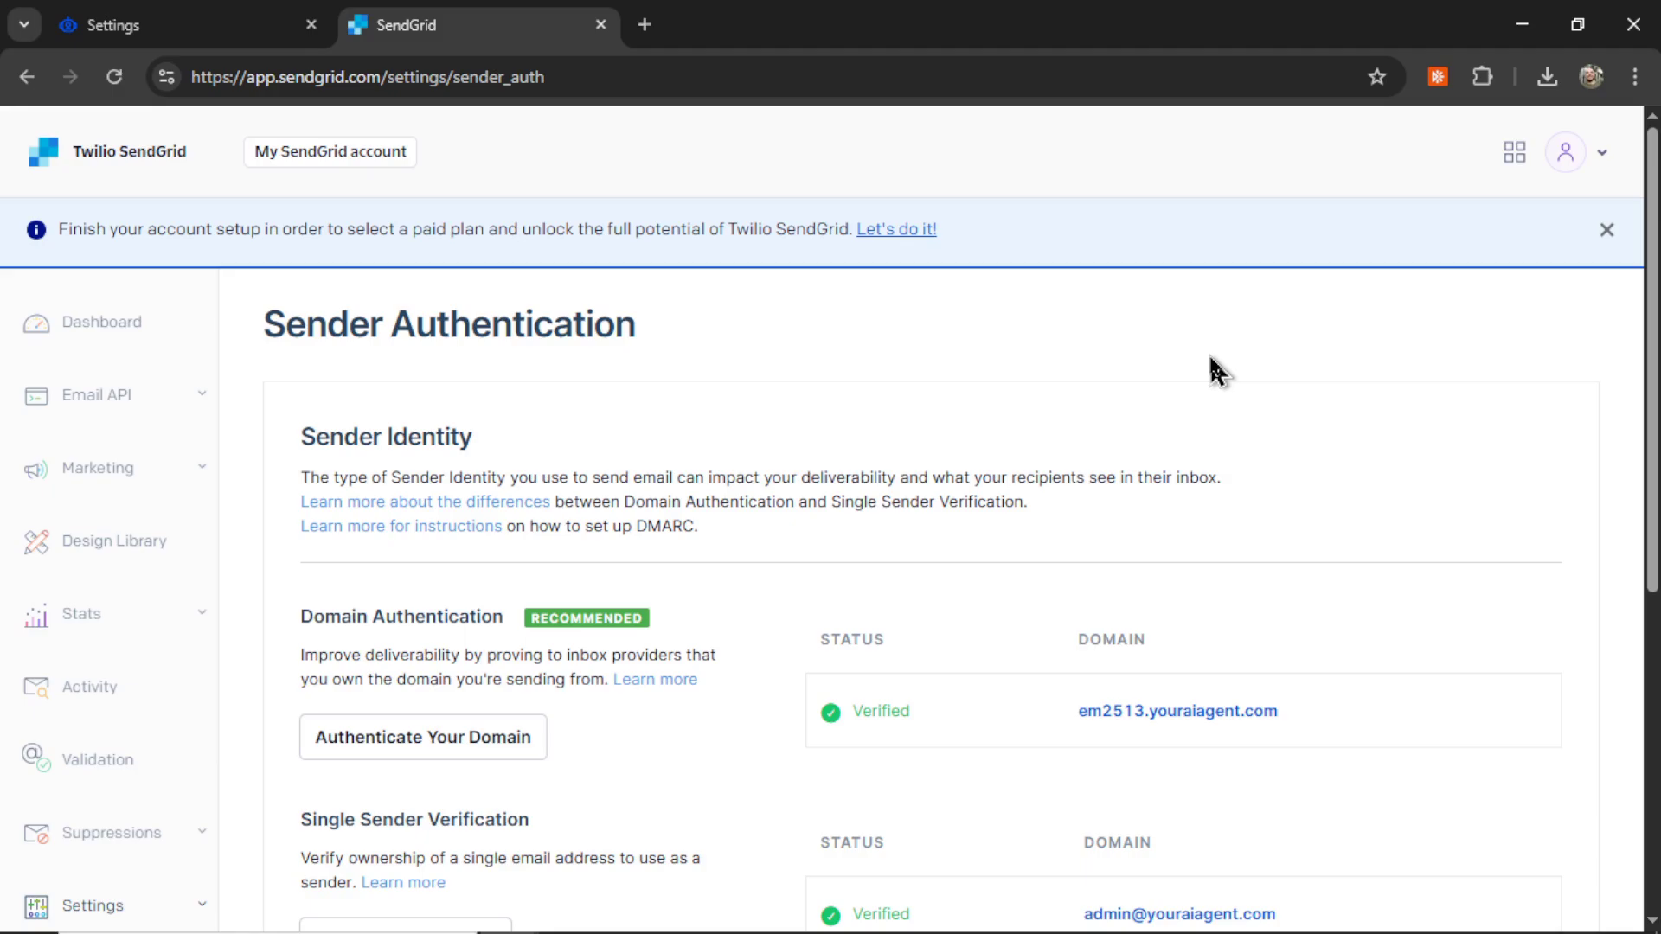
{"action": "scroll", "coordinate": [1212, 370], "scroll_direction": "down", "scroll_amount": 5}
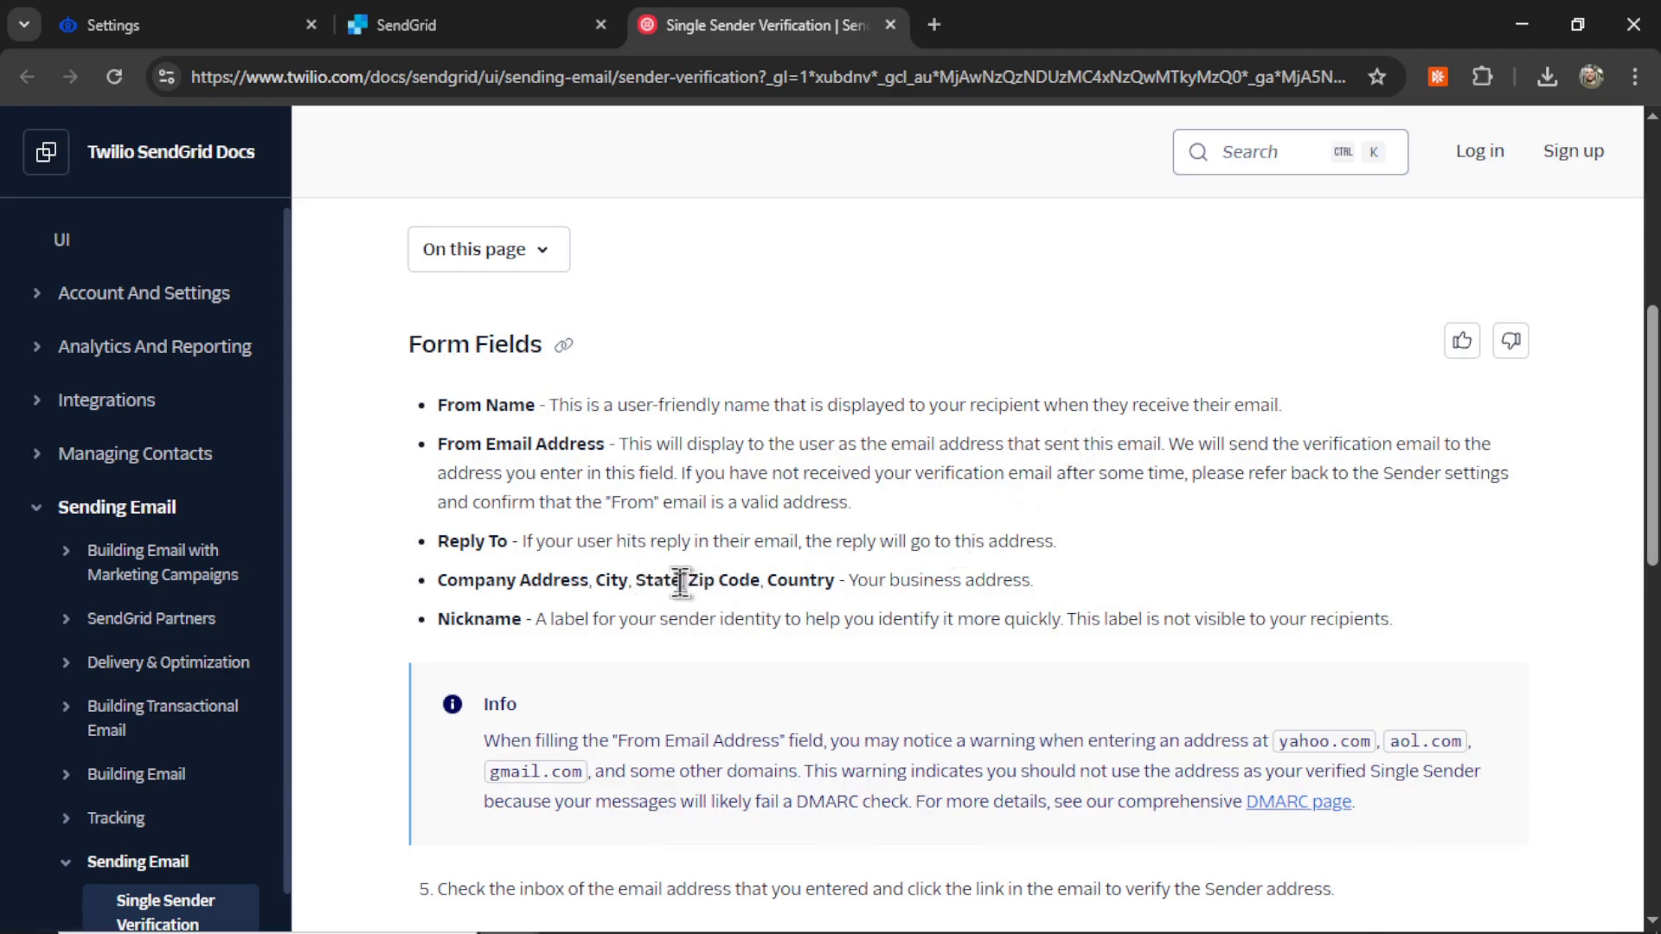
Step: Highlight the business address field descriptions and scroll the guide down to step 5
{"action": "left_click_drag", "start_coordinate": [596, 582], "coordinate": [848, 581]}
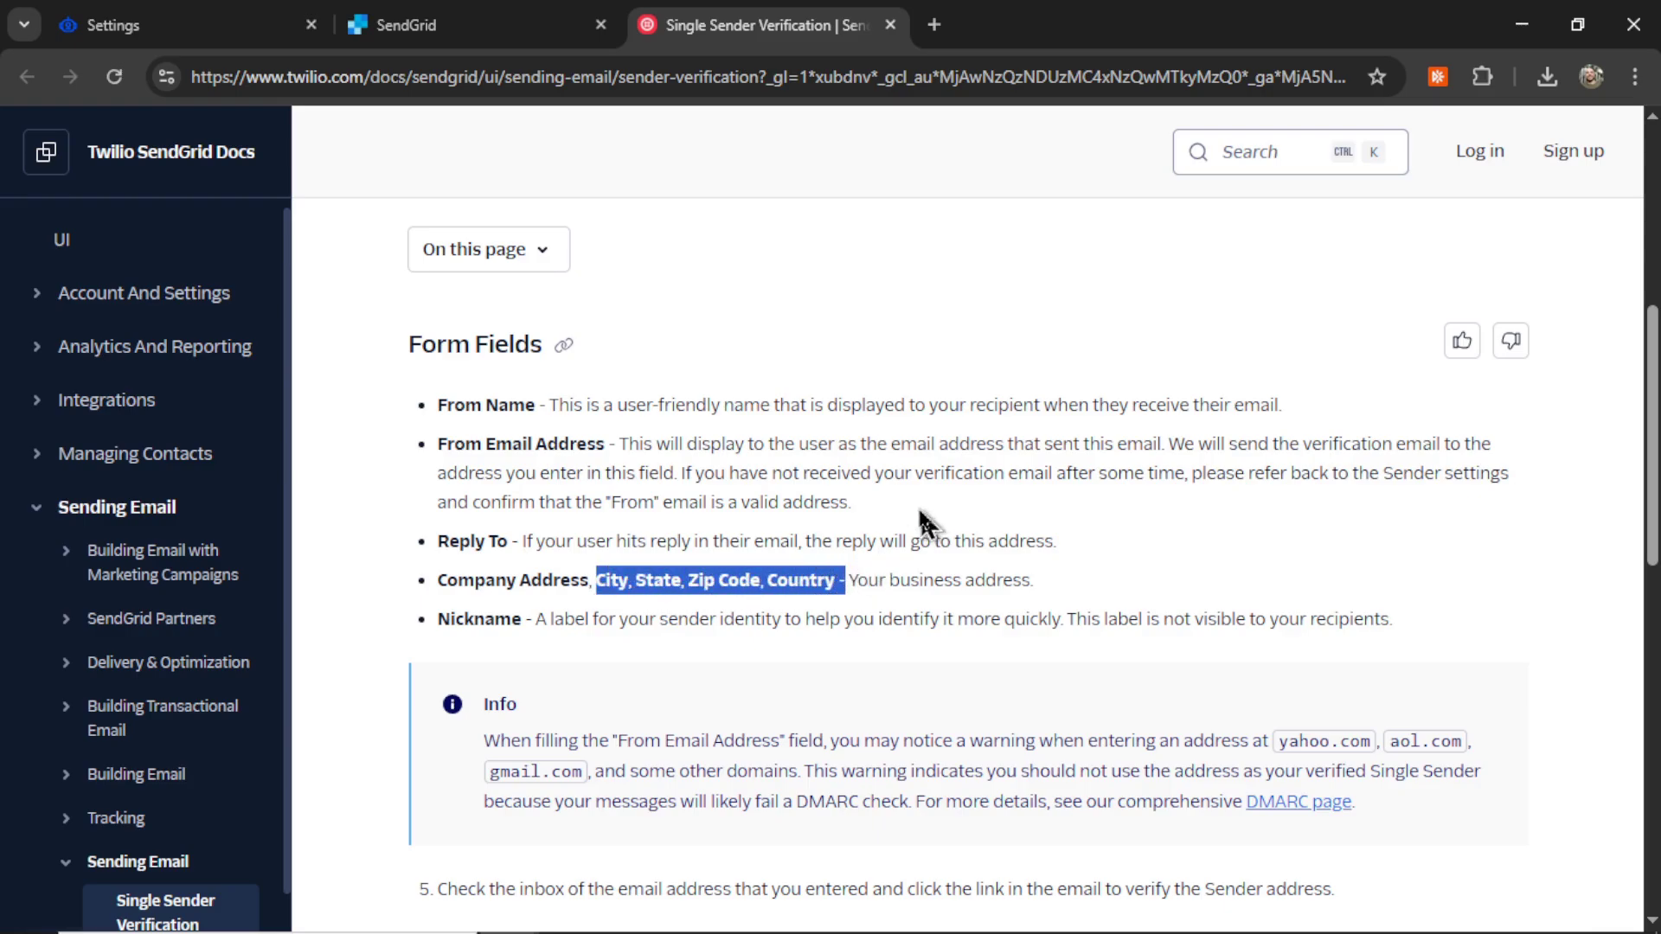
{"action": "scroll", "coordinate": [1122, 567], "scroll_direction": "down", "scroll_amount": 6}
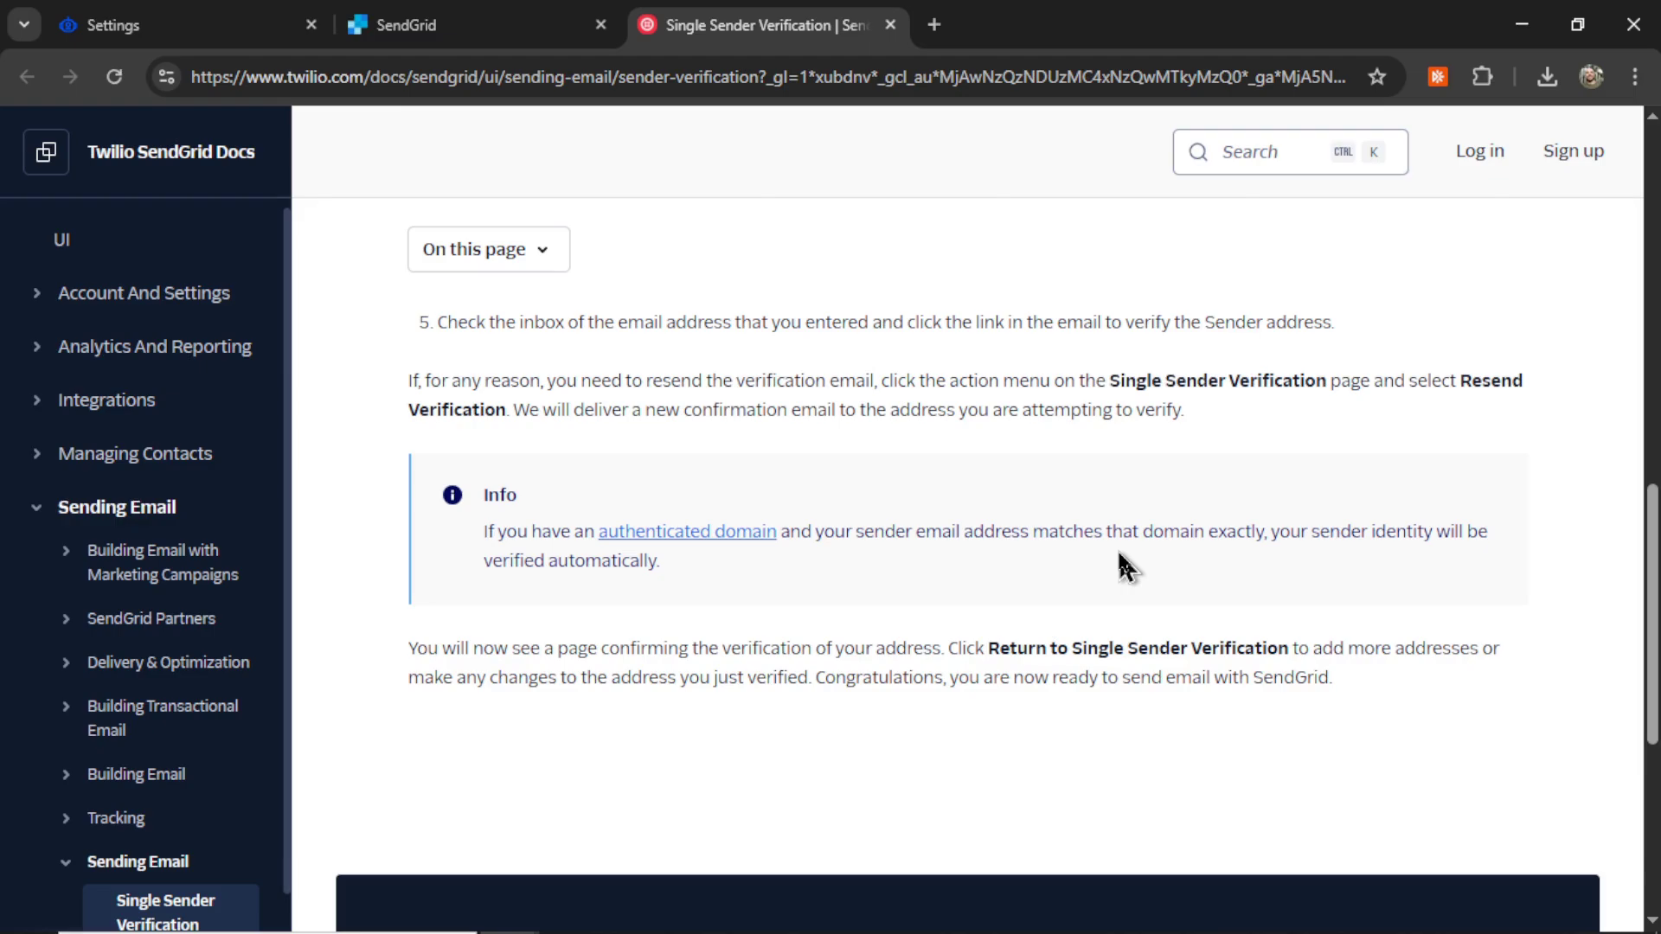
Step: Copy SendGrid's verified single sender address into YourAIAgent's Verified Sender field
{"action": "key", "text": "ctrl+shift+Tab"}
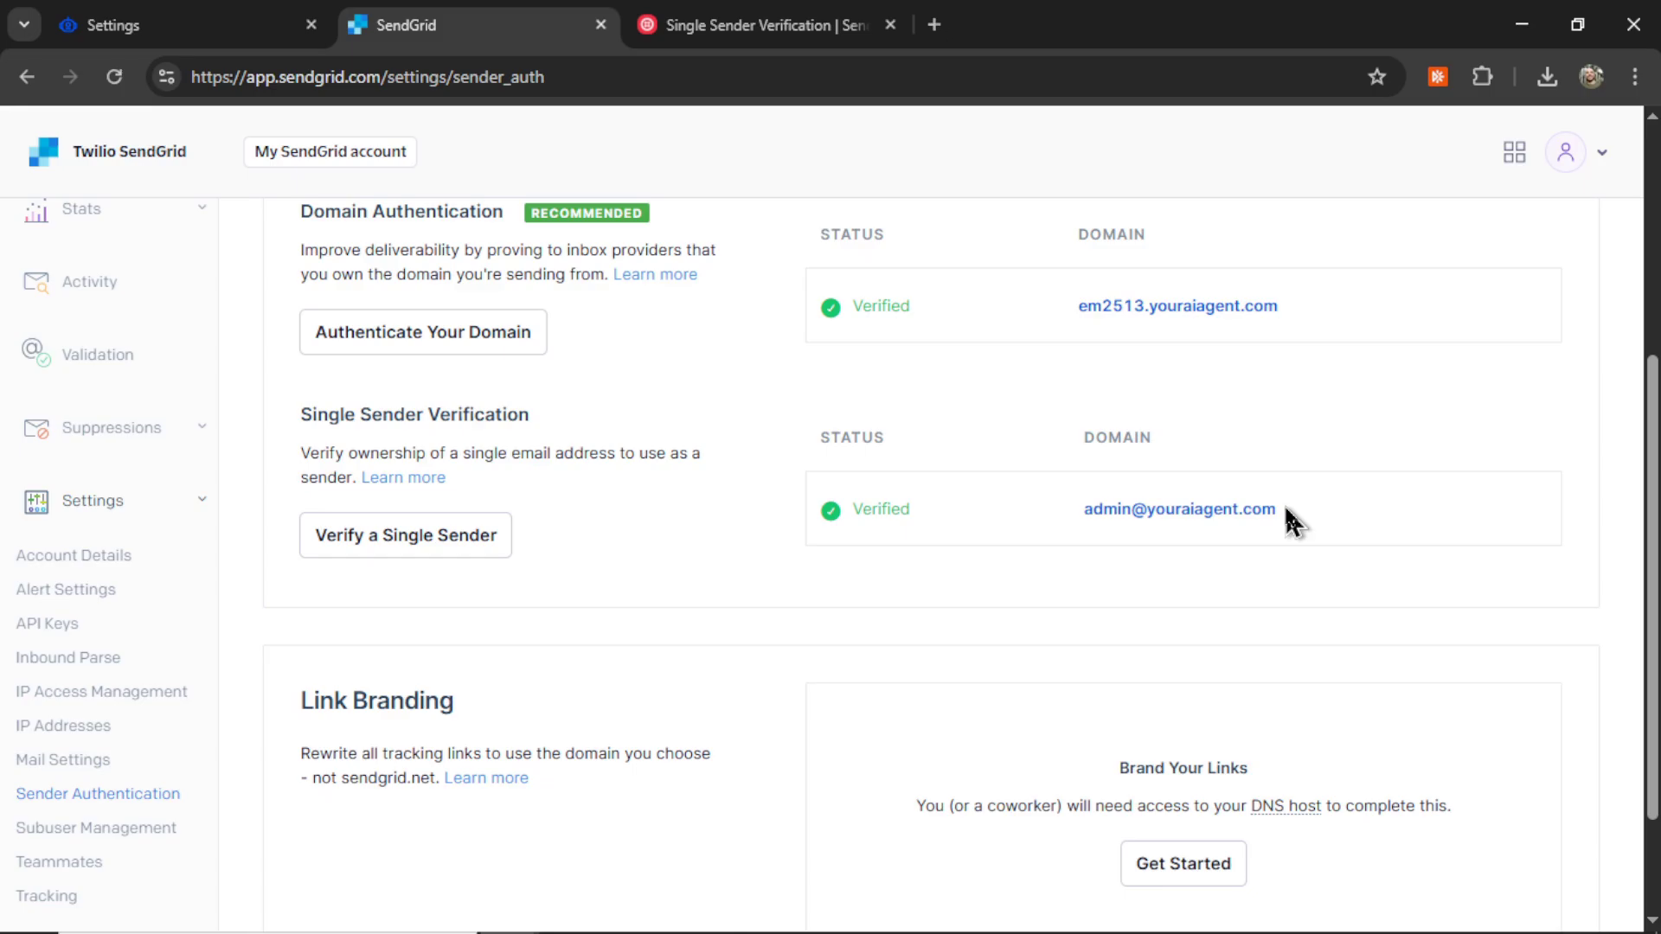
{"action": "left_click_drag", "start_coordinate": [1280, 510], "coordinate": [1087, 516]}
{"action": "key", "text": "ctrl+c"}
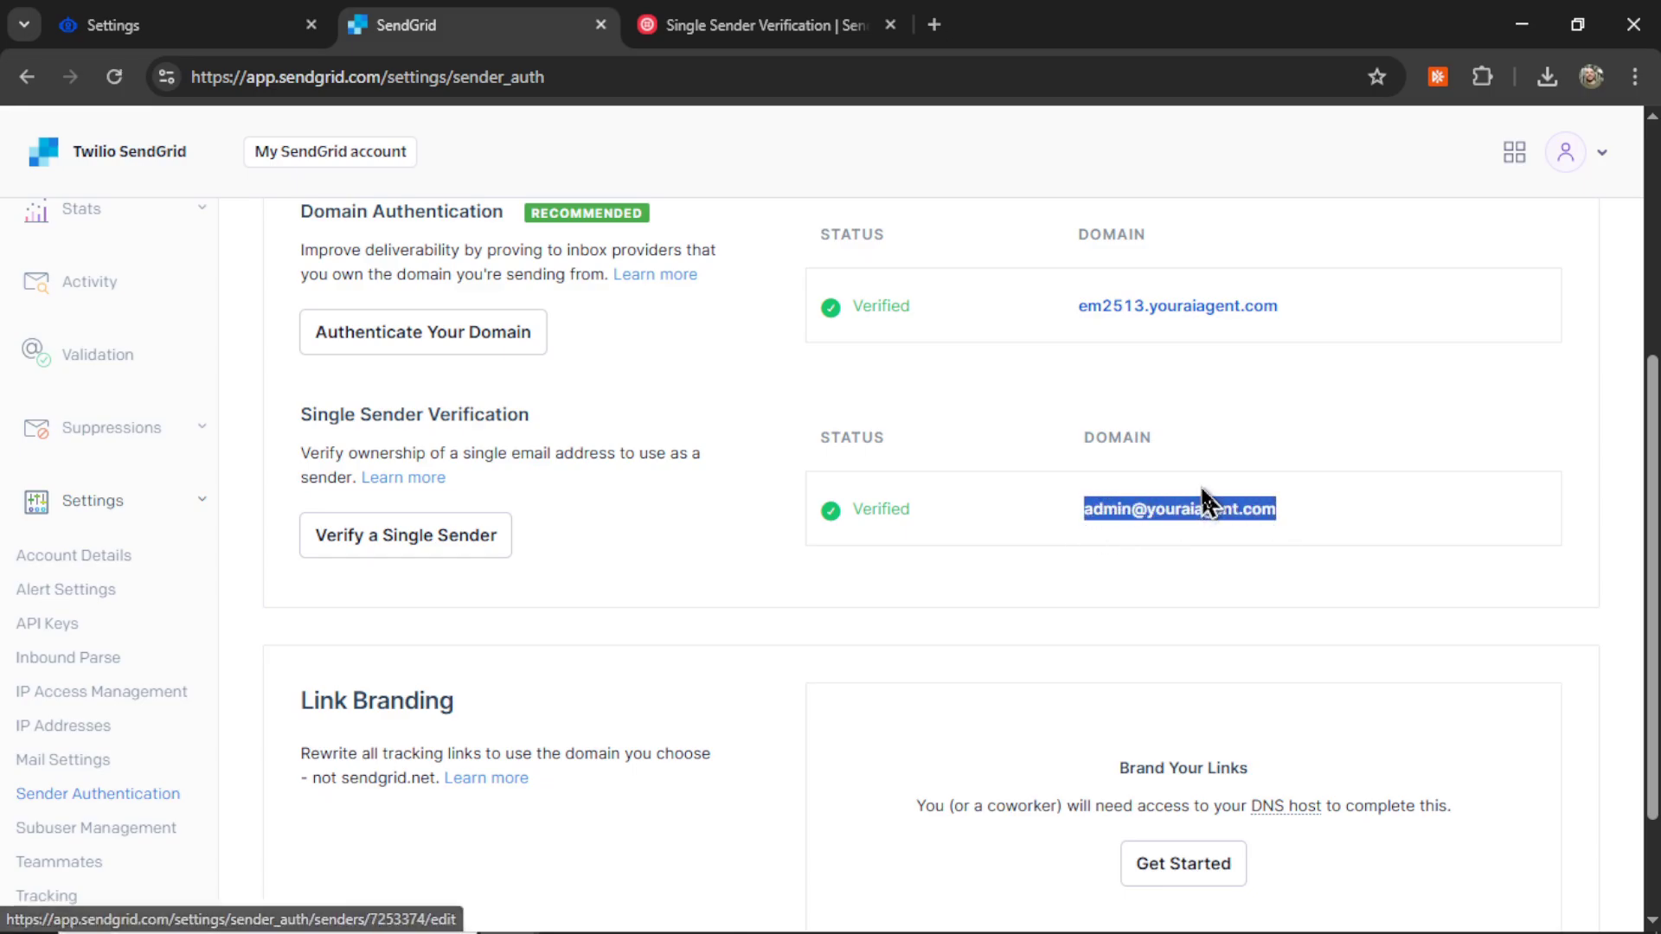
{"action": "key", "text": "ctrl+shift+Tab"}
{"action": "key", "text": "ctrl+v"}
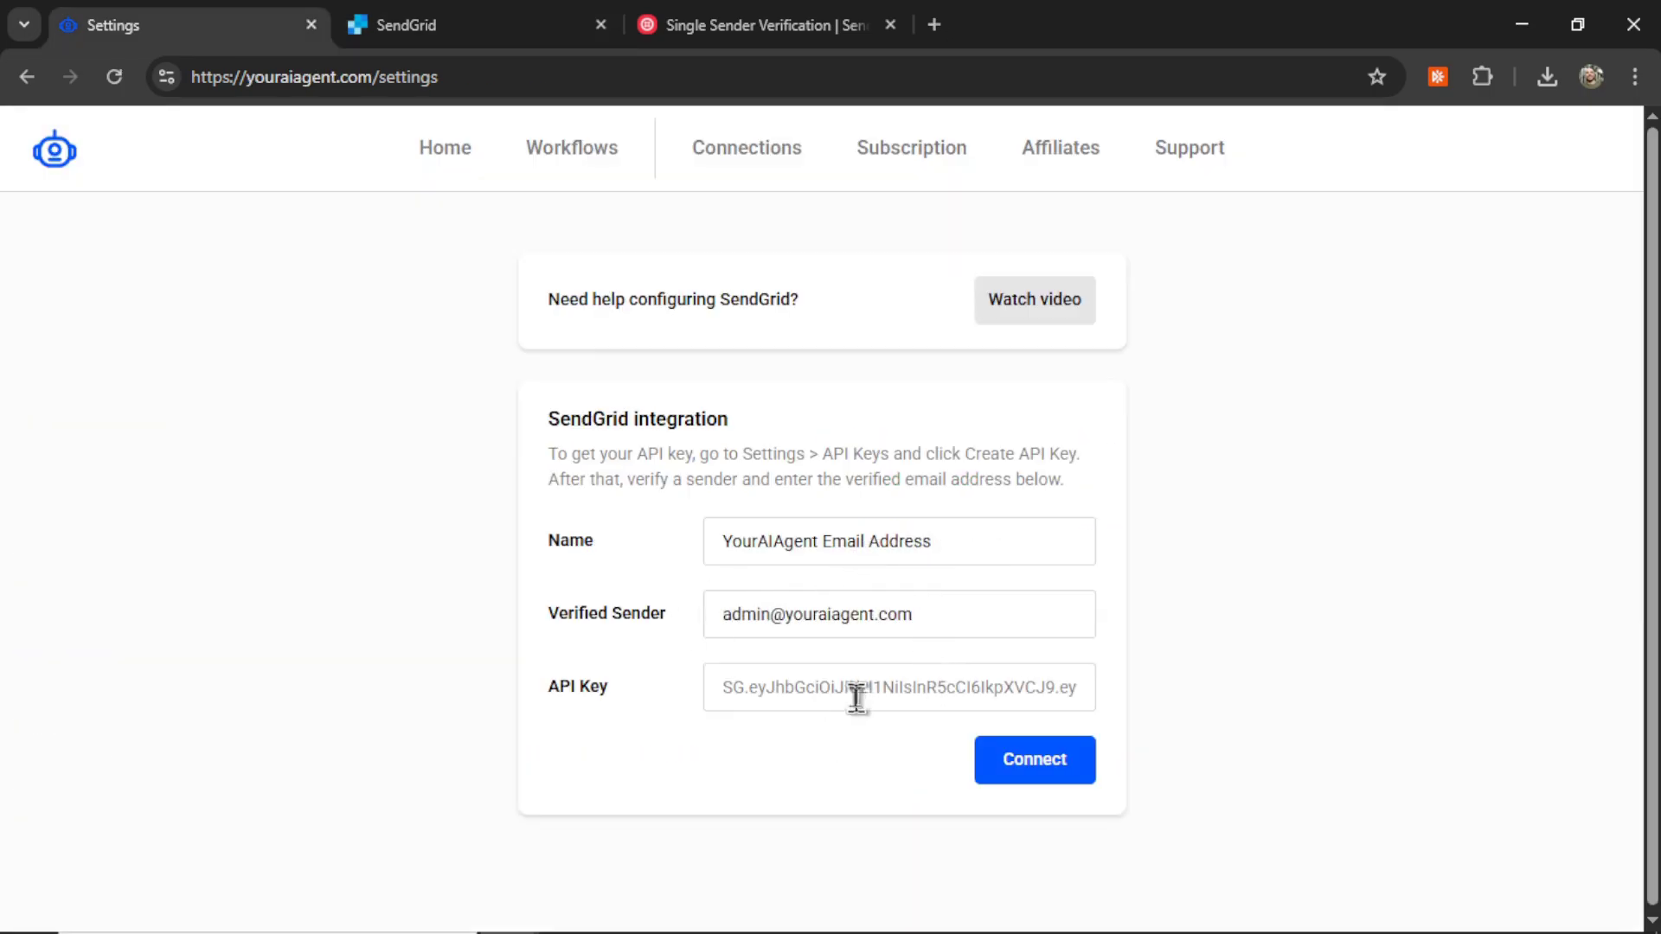
{"action": "key", "text": "ctrl+Tab"}
Step: Create a Full Access SendGrid API key, paste it into the API Key field, and connect
{"action": "left_click", "coordinate": [160, 442]}
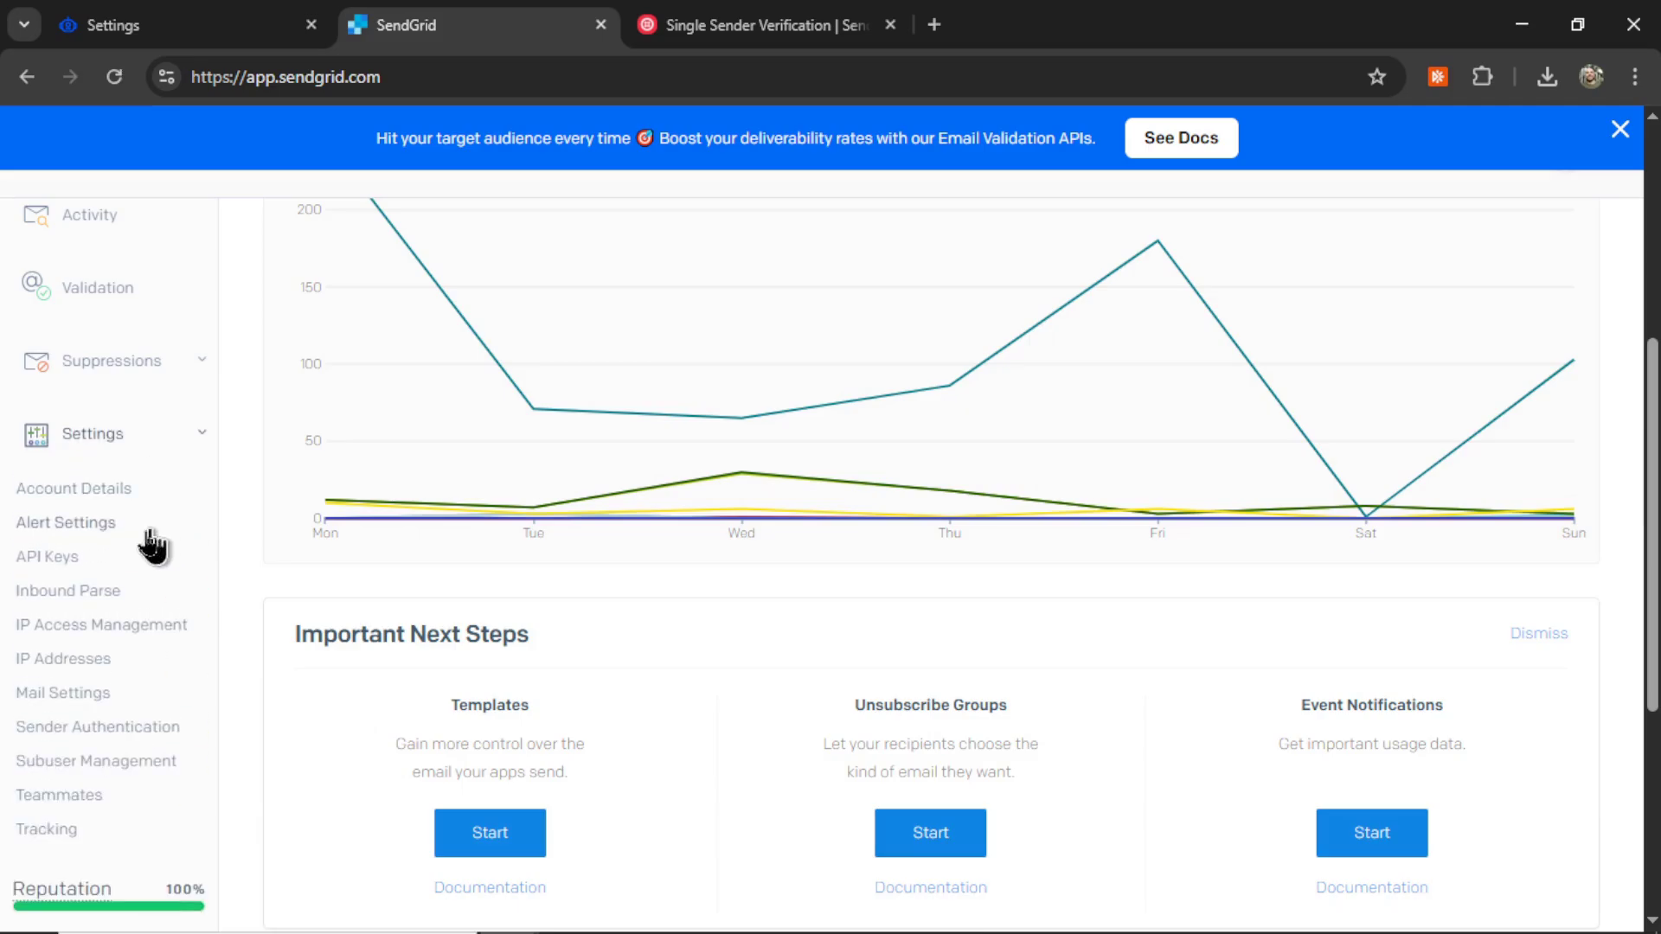
{"action": "left_click", "coordinate": [63, 560]}
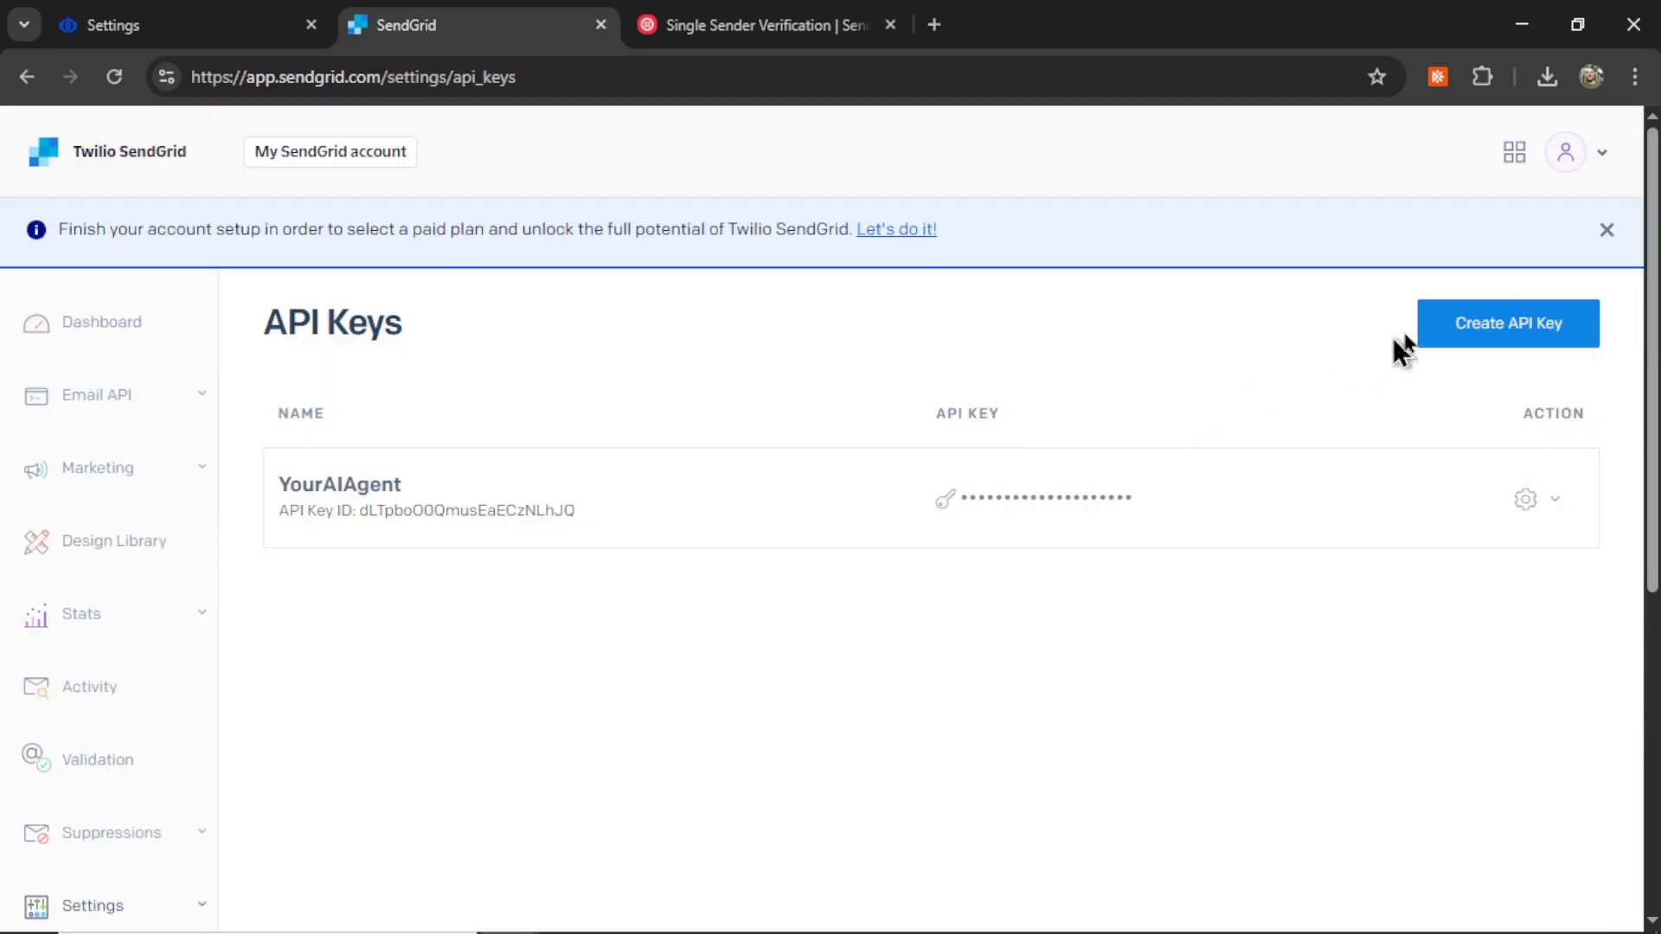
{"action": "left_click", "coordinate": [1520, 331]}
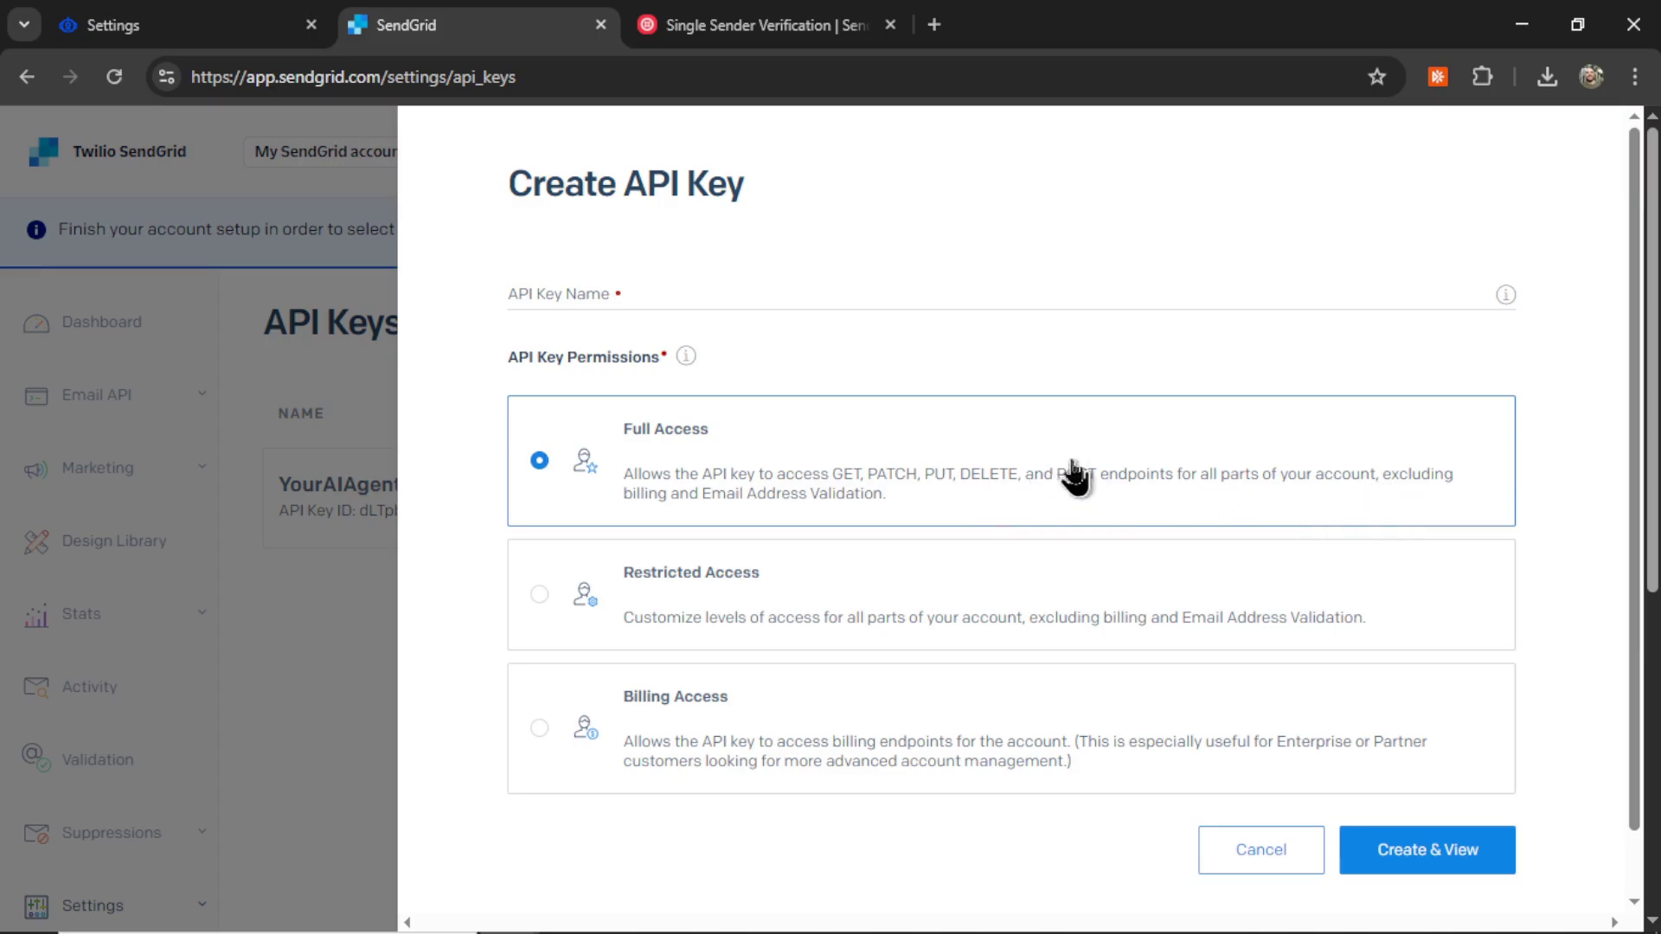
{"action": "left_click", "coordinate": [1459, 870]}
{"action": "left_click", "coordinate": [1045, 692]}
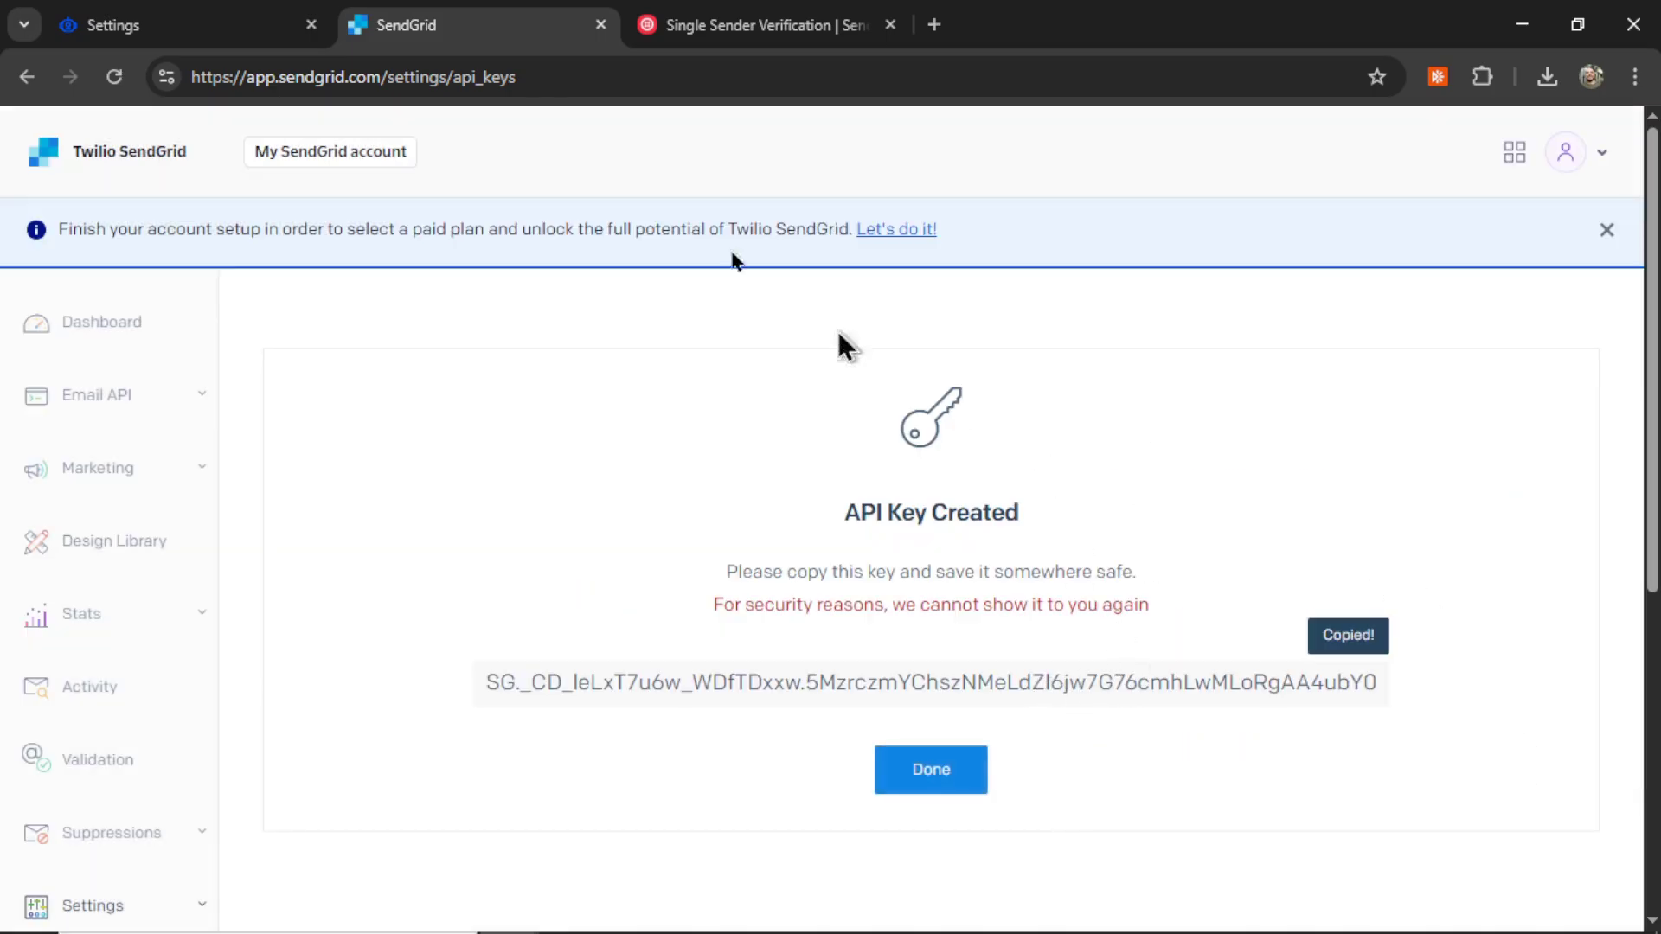
{"action": "left_click", "coordinate": [285, 26]}
{"action": "left_click", "coordinate": [819, 687]}
{"action": "key", "text": "ctrl+v"}
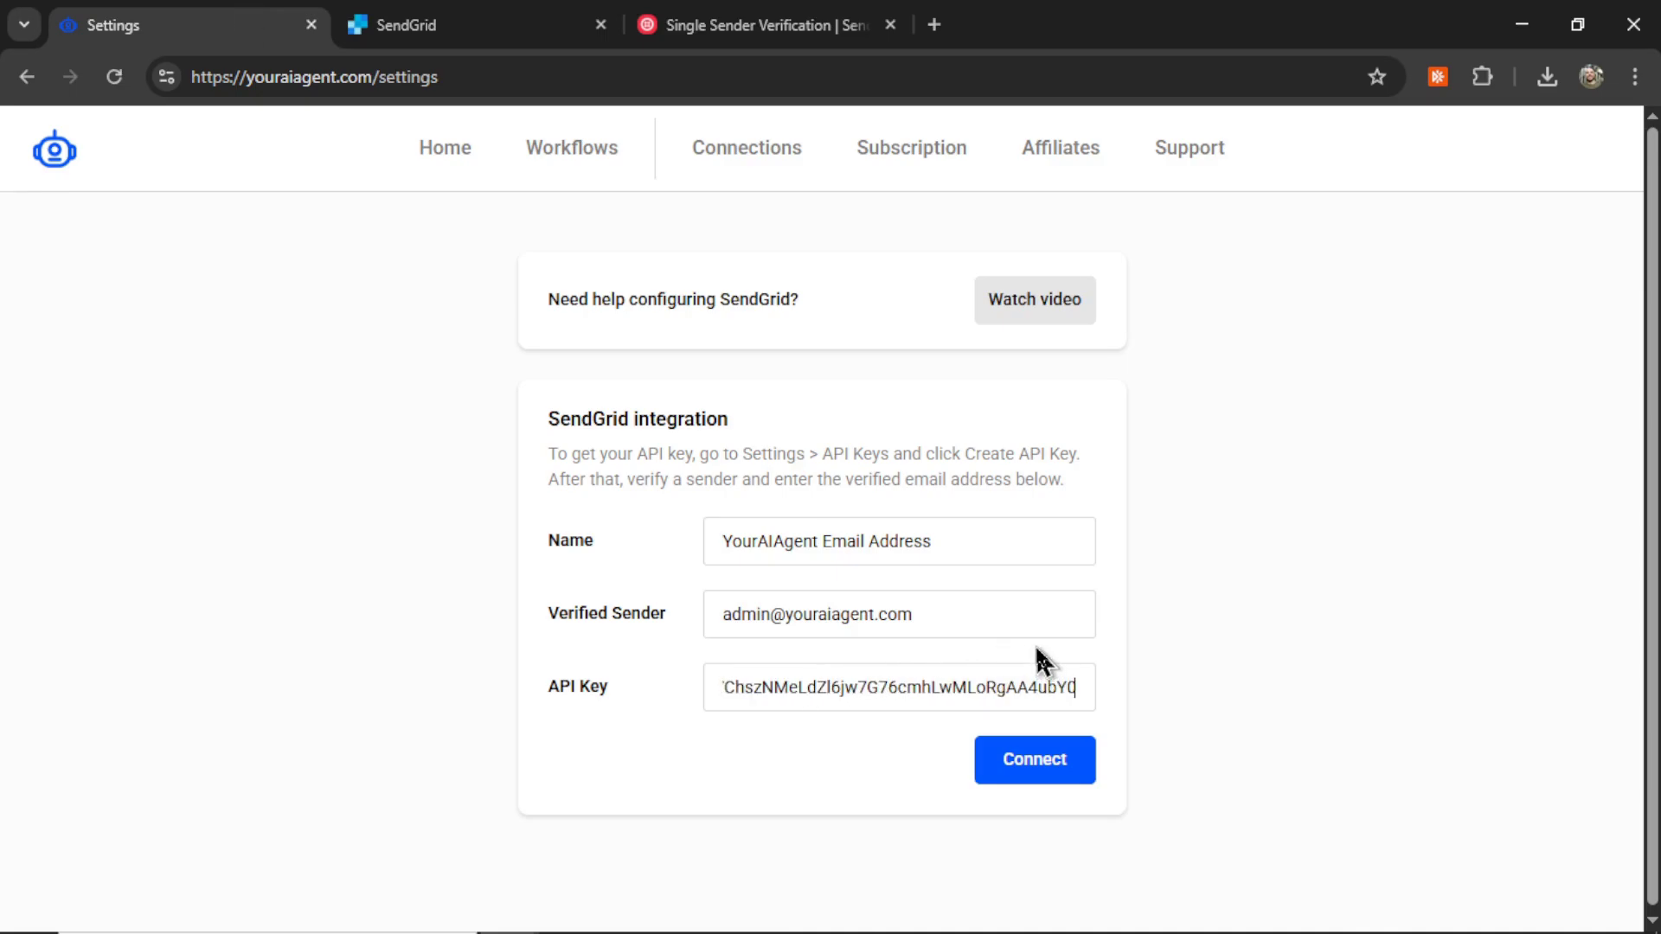
{"action": "left_click", "coordinate": [1037, 762]}
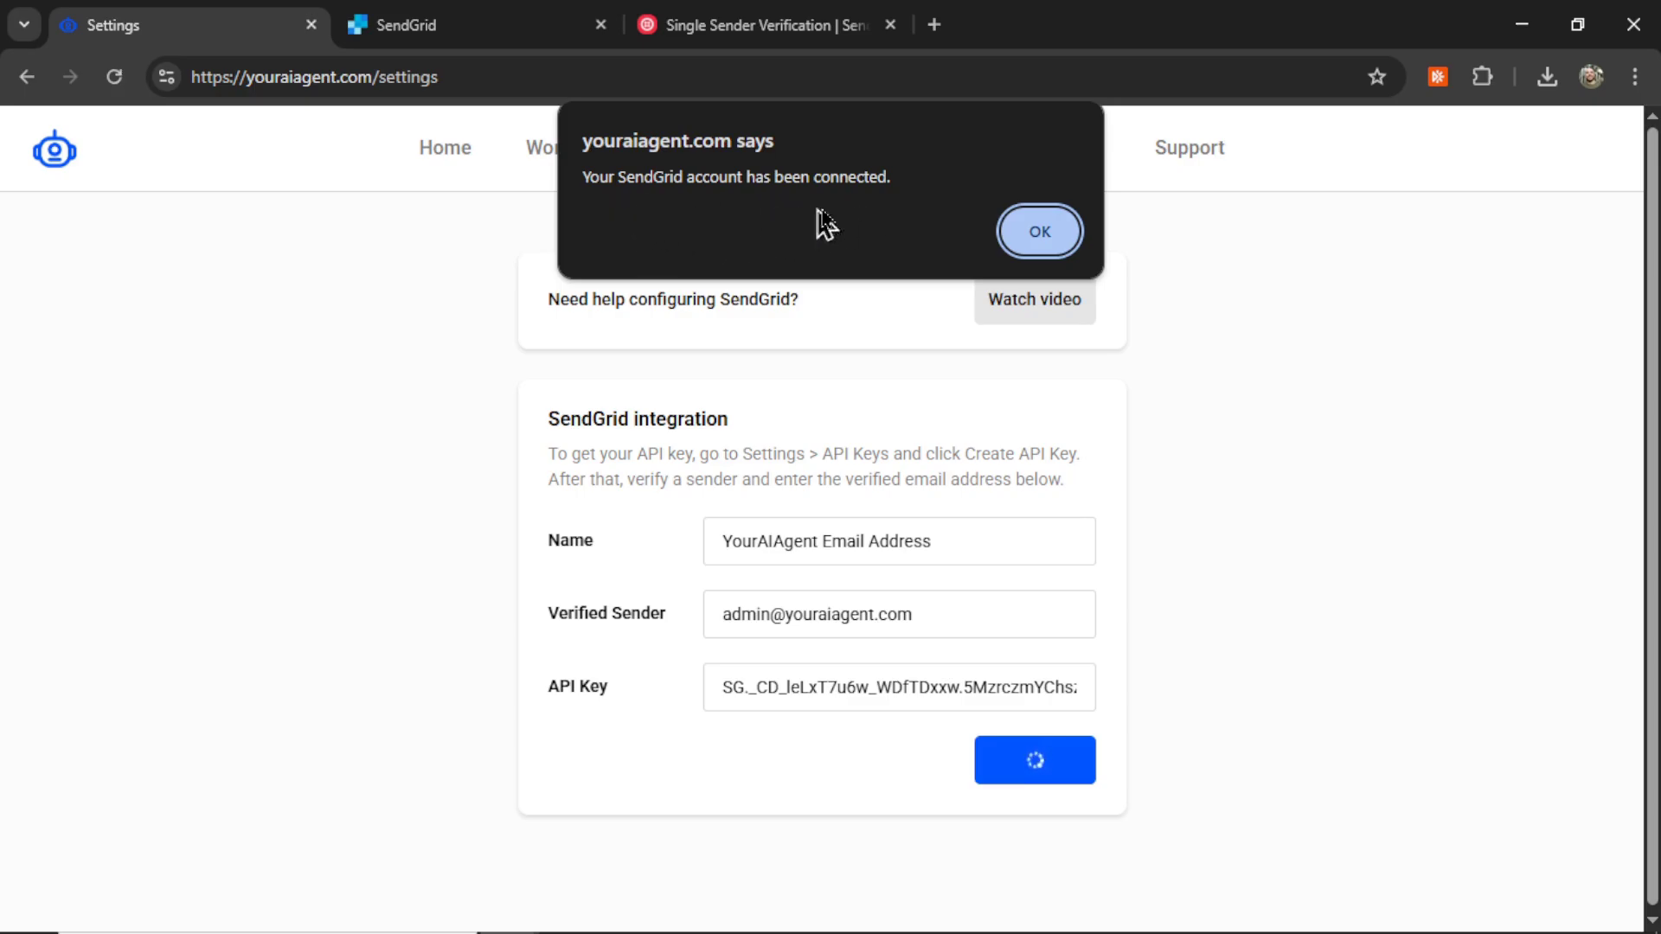
Step: Dismiss the connection confirmation and find the new SendGrid entry in the Connections table
{"action": "left_click", "coordinate": [1038, 232]}
{"action": "scroll", "coordinate": [912, 285], "scroll_direction": "down", "scroll_amount": 5}
{"action": "scroll", "coordinate": [916, 299], "scroll_direction": "down", "scroll_amount": 3}
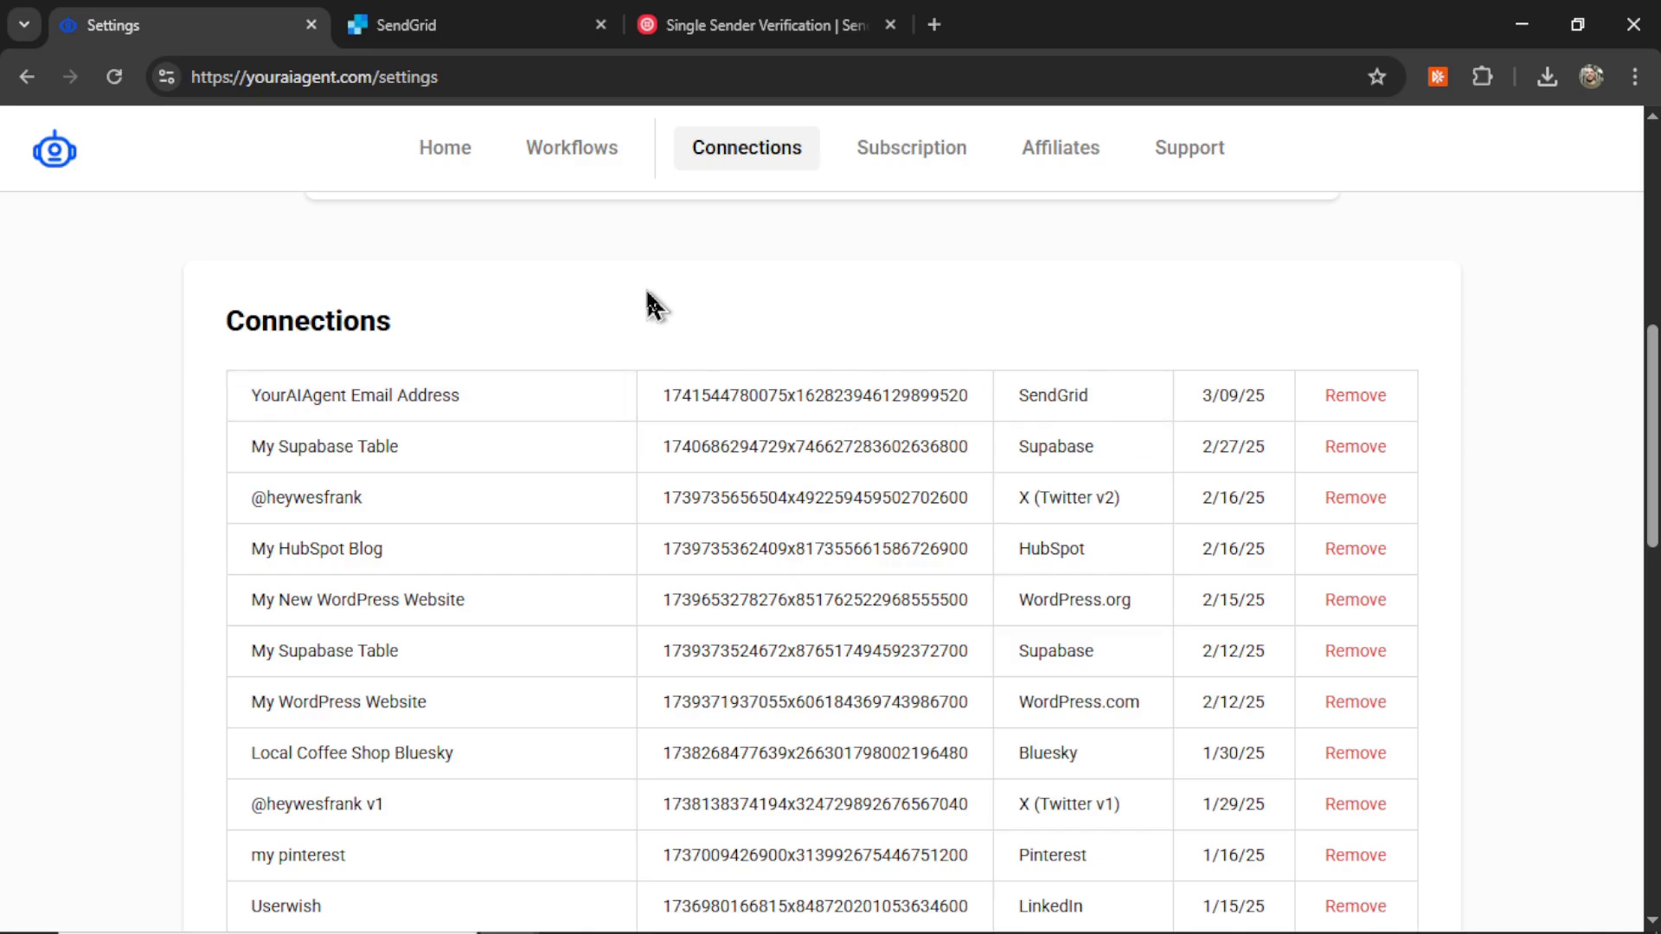
Step: Go to the Home page and open the Cold Email Outreach agent
{"action": "left_click", "coordinate": [455, 158]}
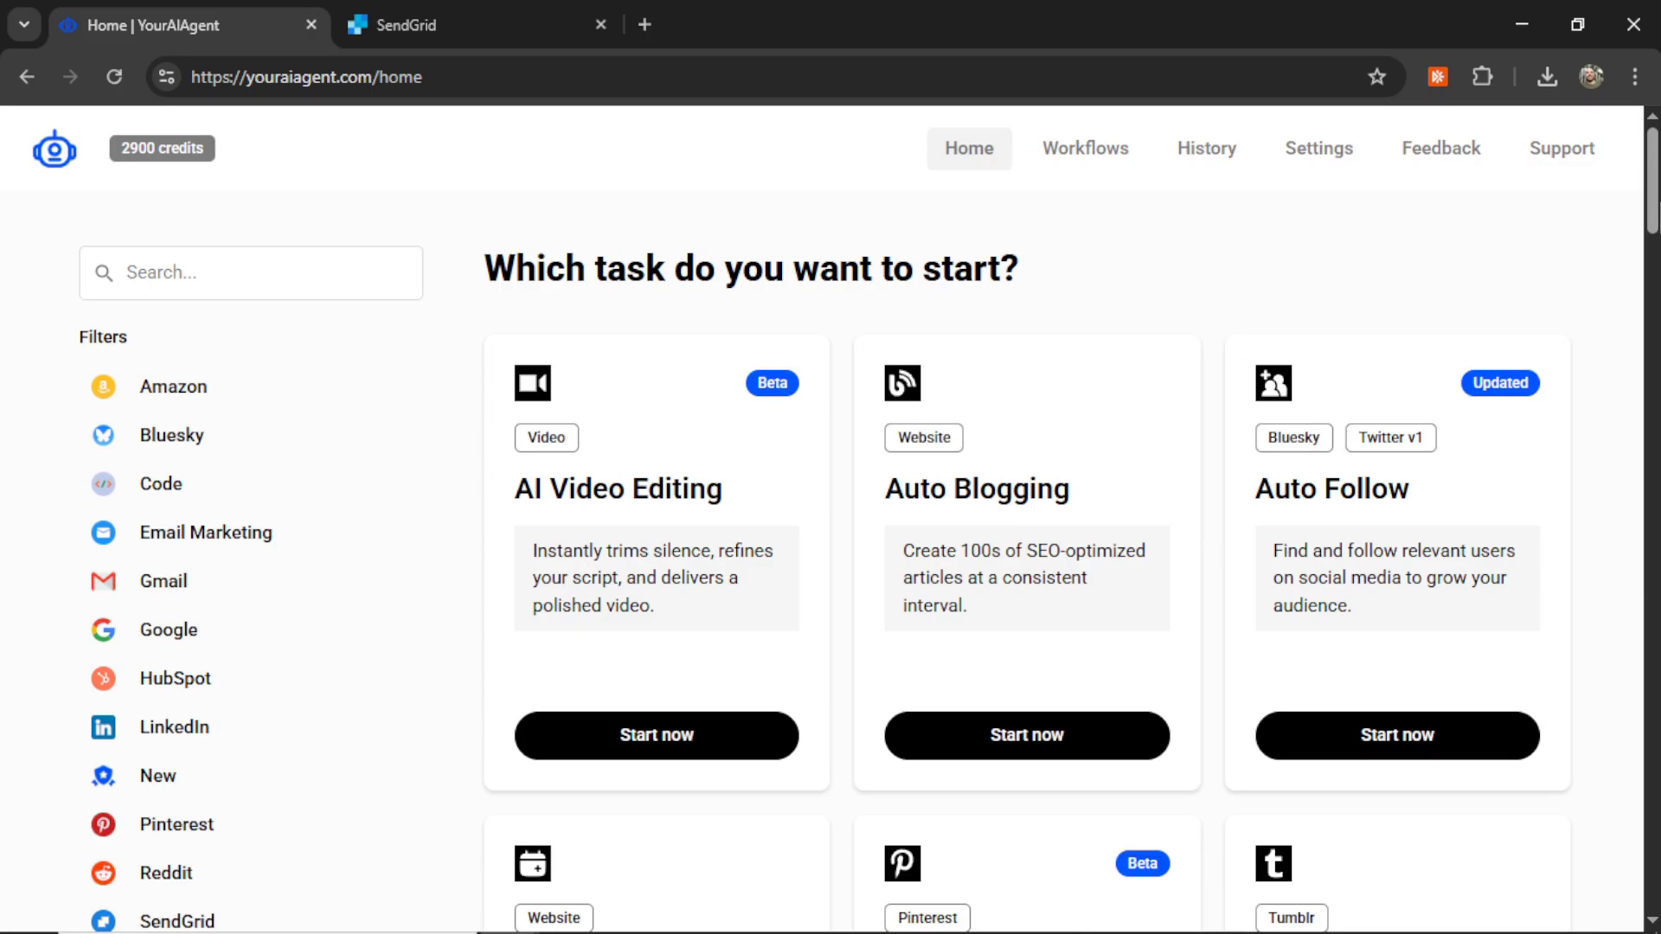
{"action": "scroll", "coordinate": [1657, 333], "scroll_direction": "down", "scroll_amount": 10}
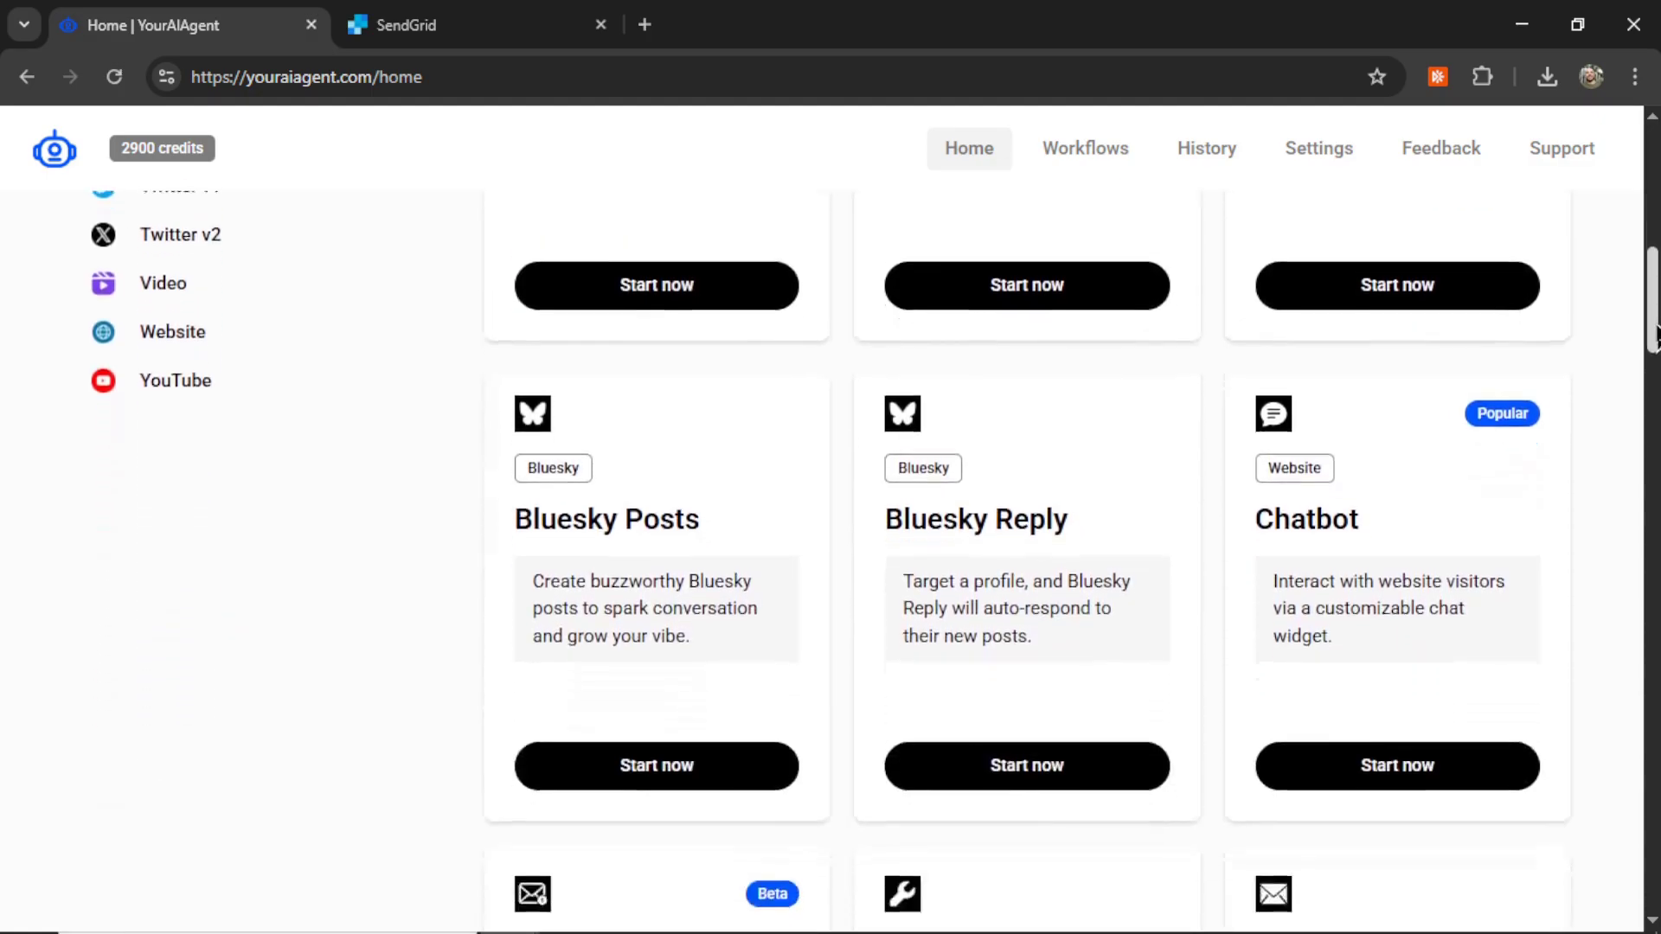
{"action": "scroll", "coordinate": [1657, 333], "scroll_direction": "down", "scroll_amount": 7}
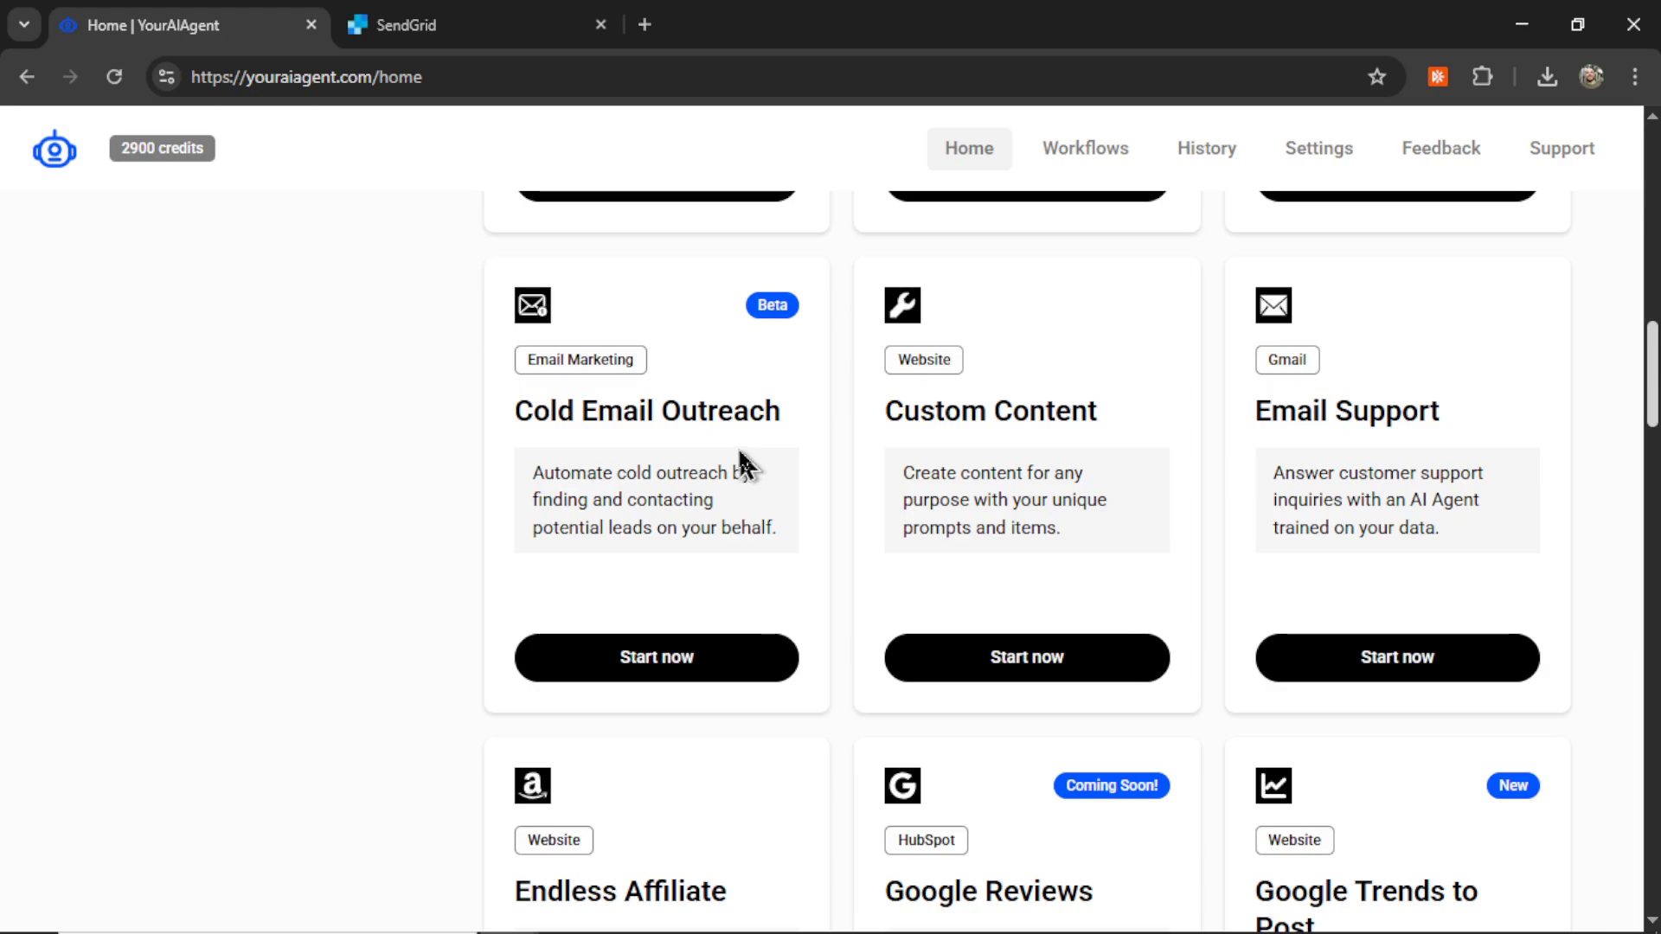
{"action": "left_click", "coordinate": [723, 564]}
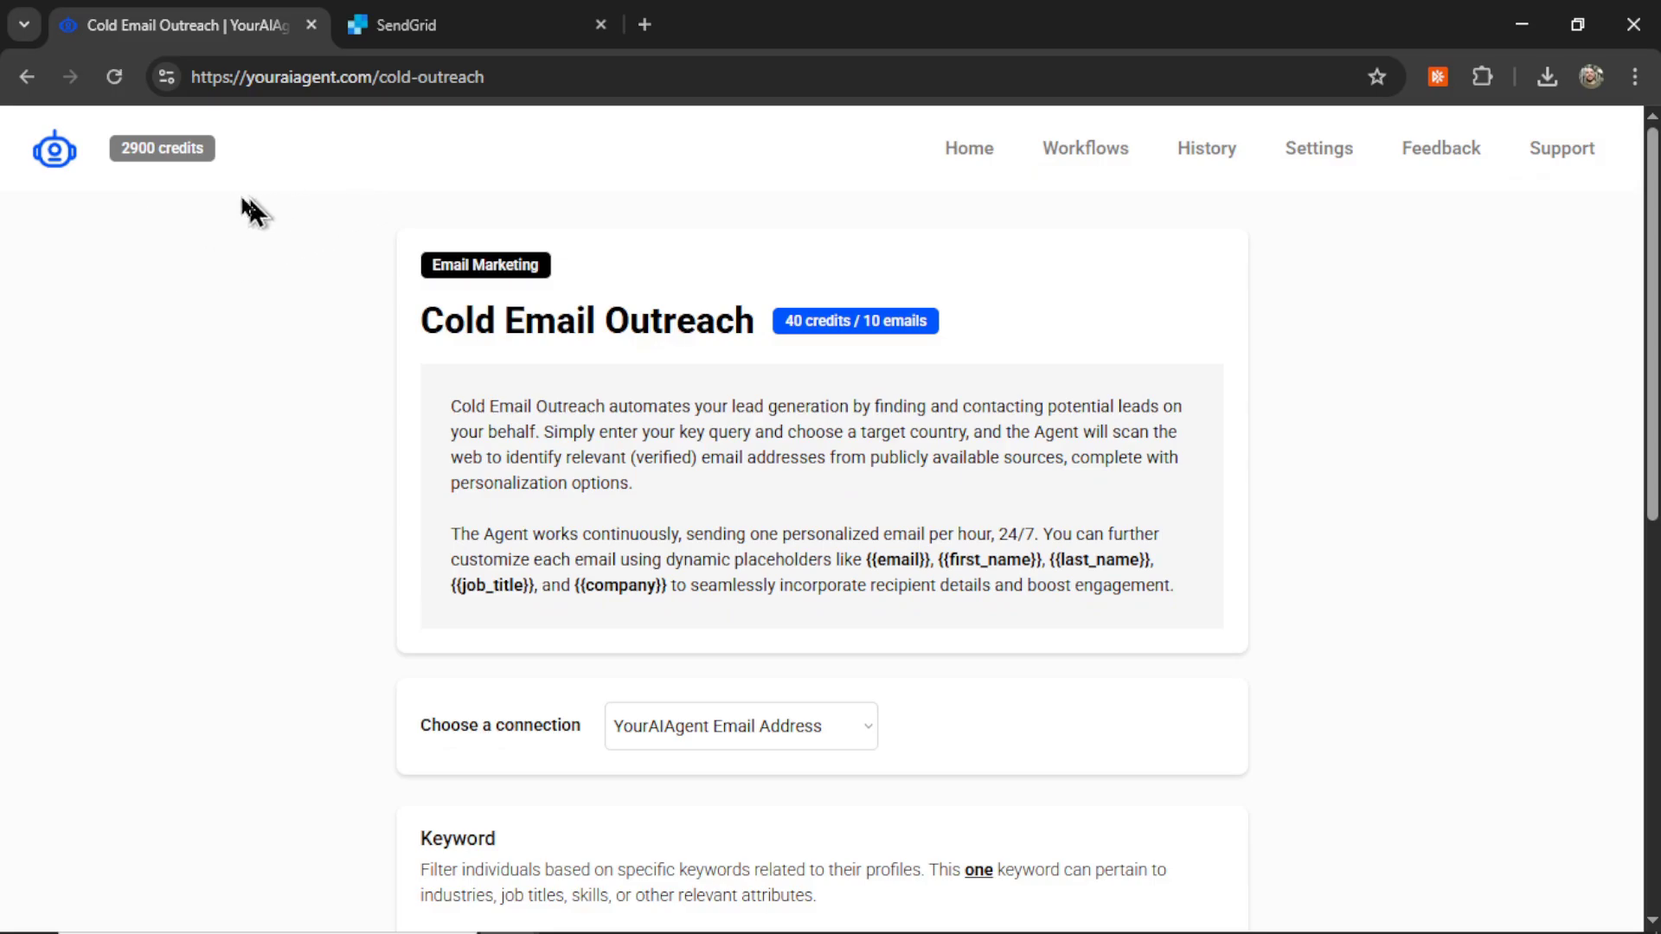
{"action": "left_click", "coordinate": [191, 154]}
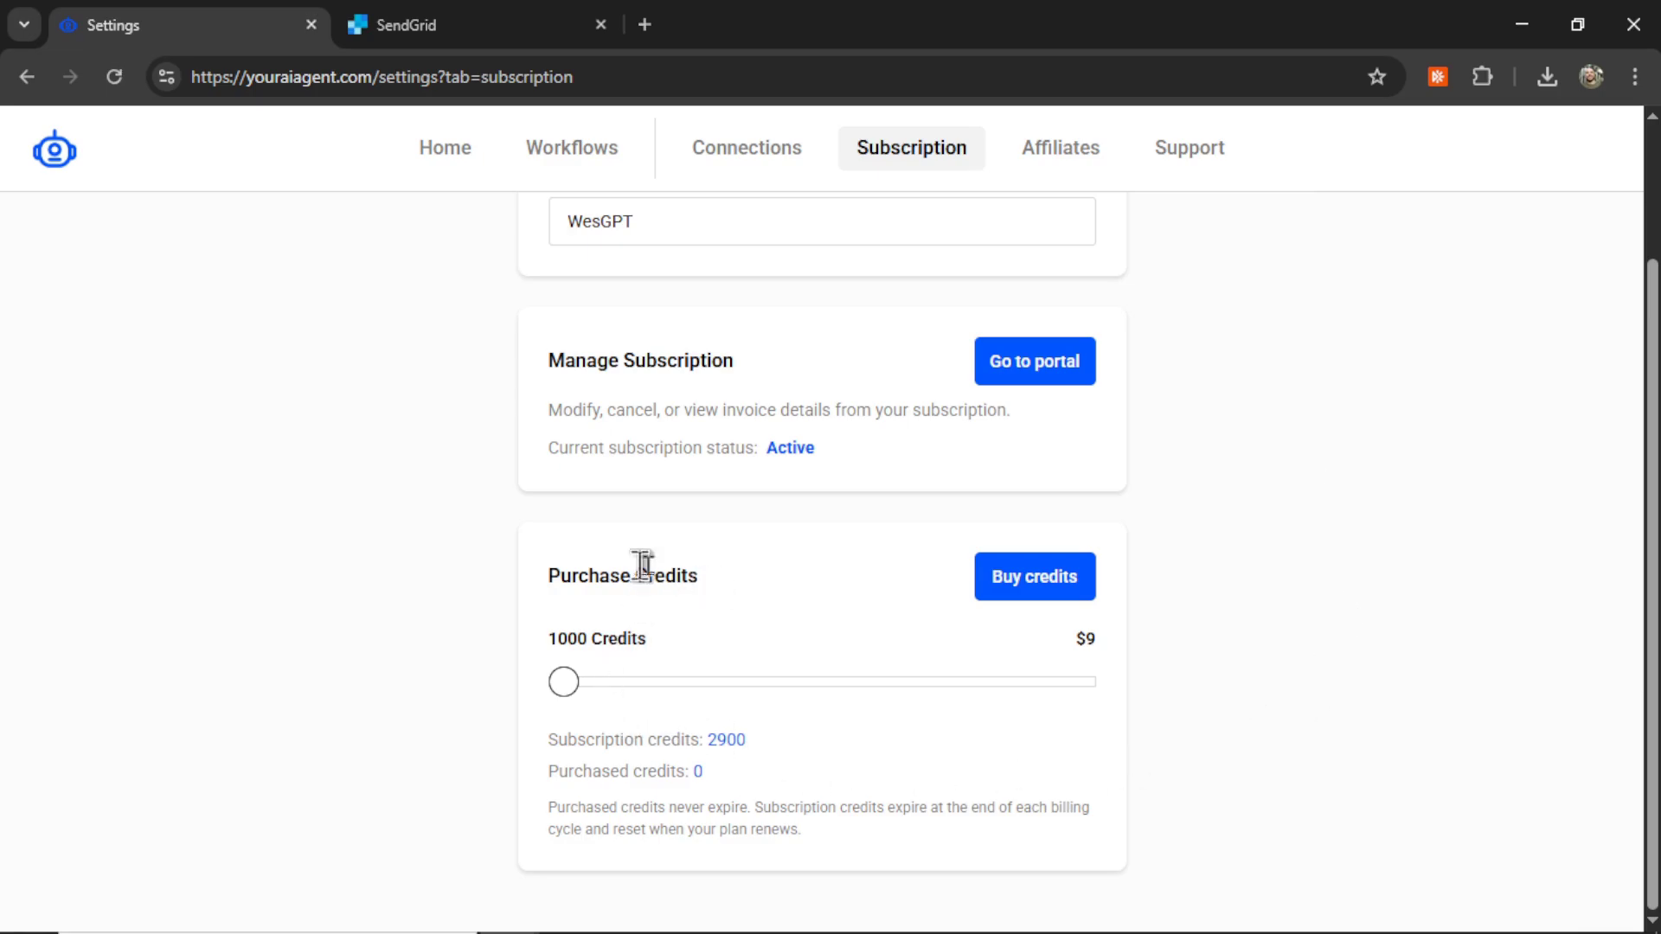
{"action": "left_click_drag", "start_coordinate": [565, 682], "coordinate": [659, 685]}
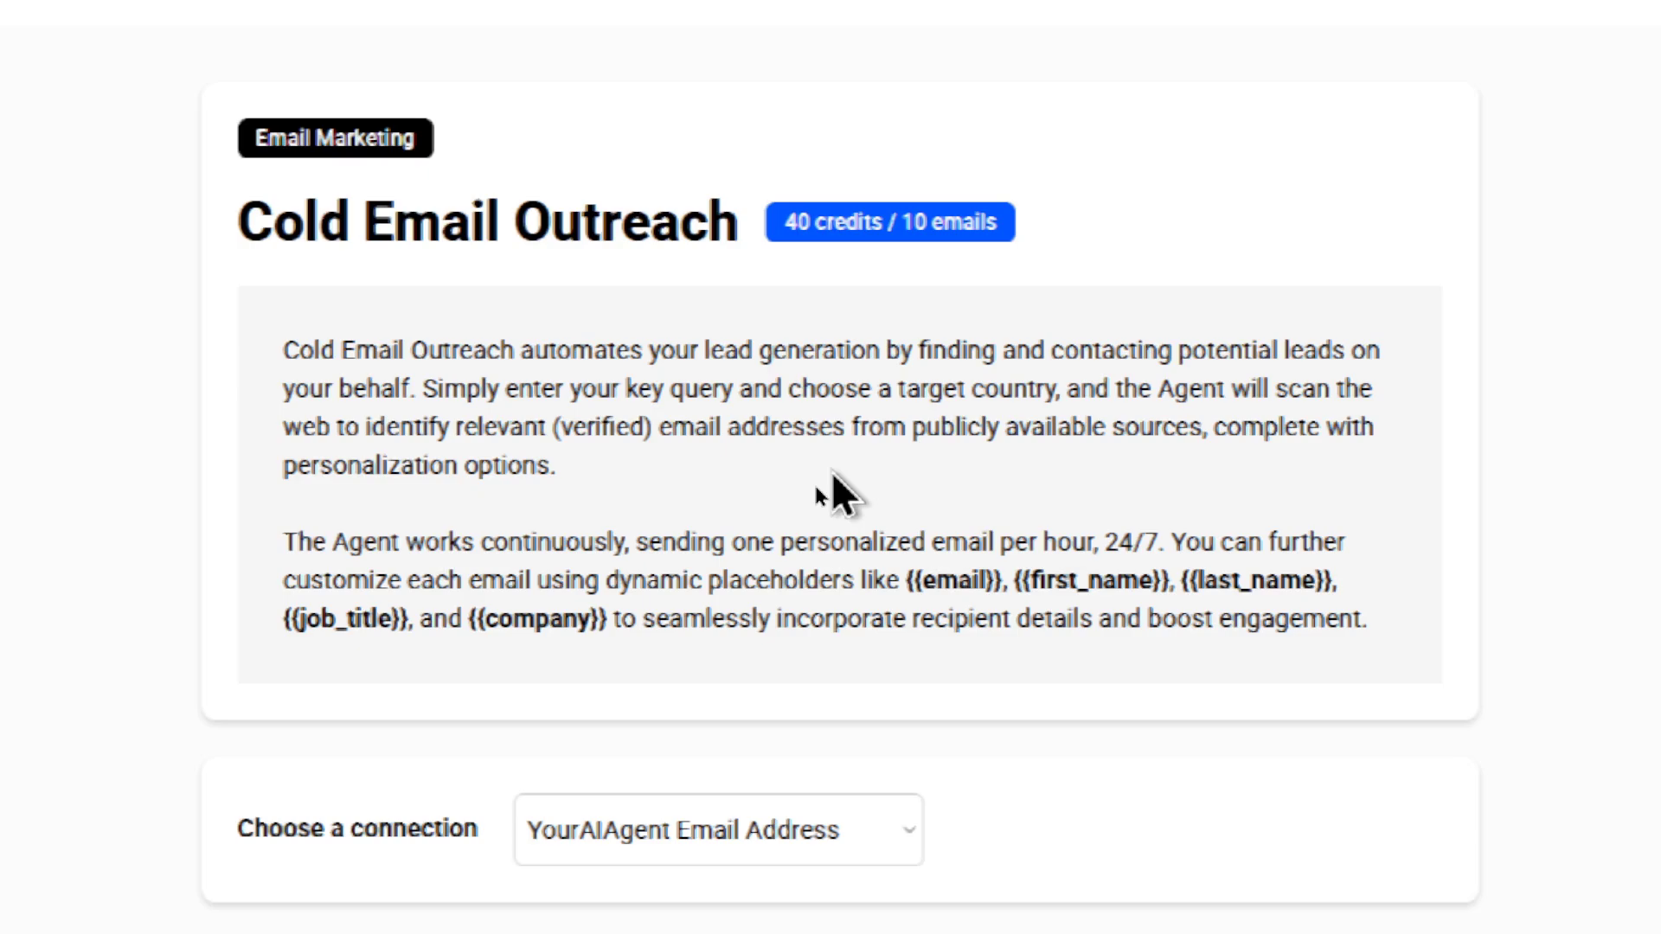
{"action": "scroll", "coordinate": [833, 470], "scroll_direction": "down", "scroll_amount": 3}
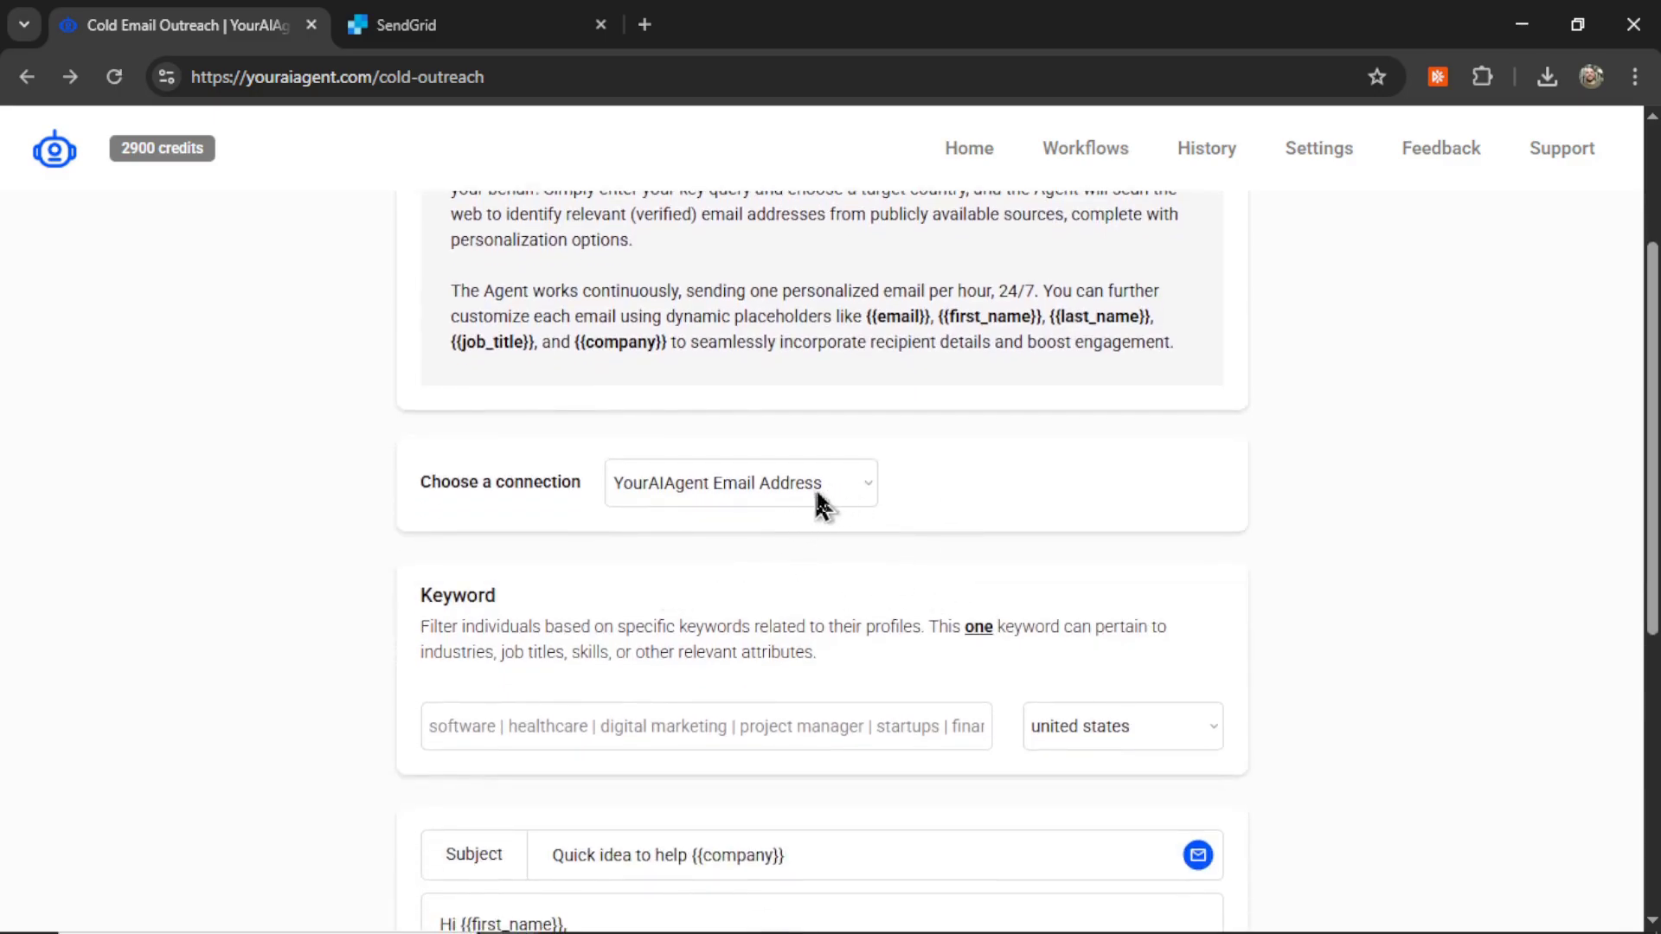
Step: Enter 'e-commerce' as the keyword and keep united states as the target country
{"action": "scroll", "coordinate": [816, 523], "scroll_direction": "down", "scroll_amount": 3}
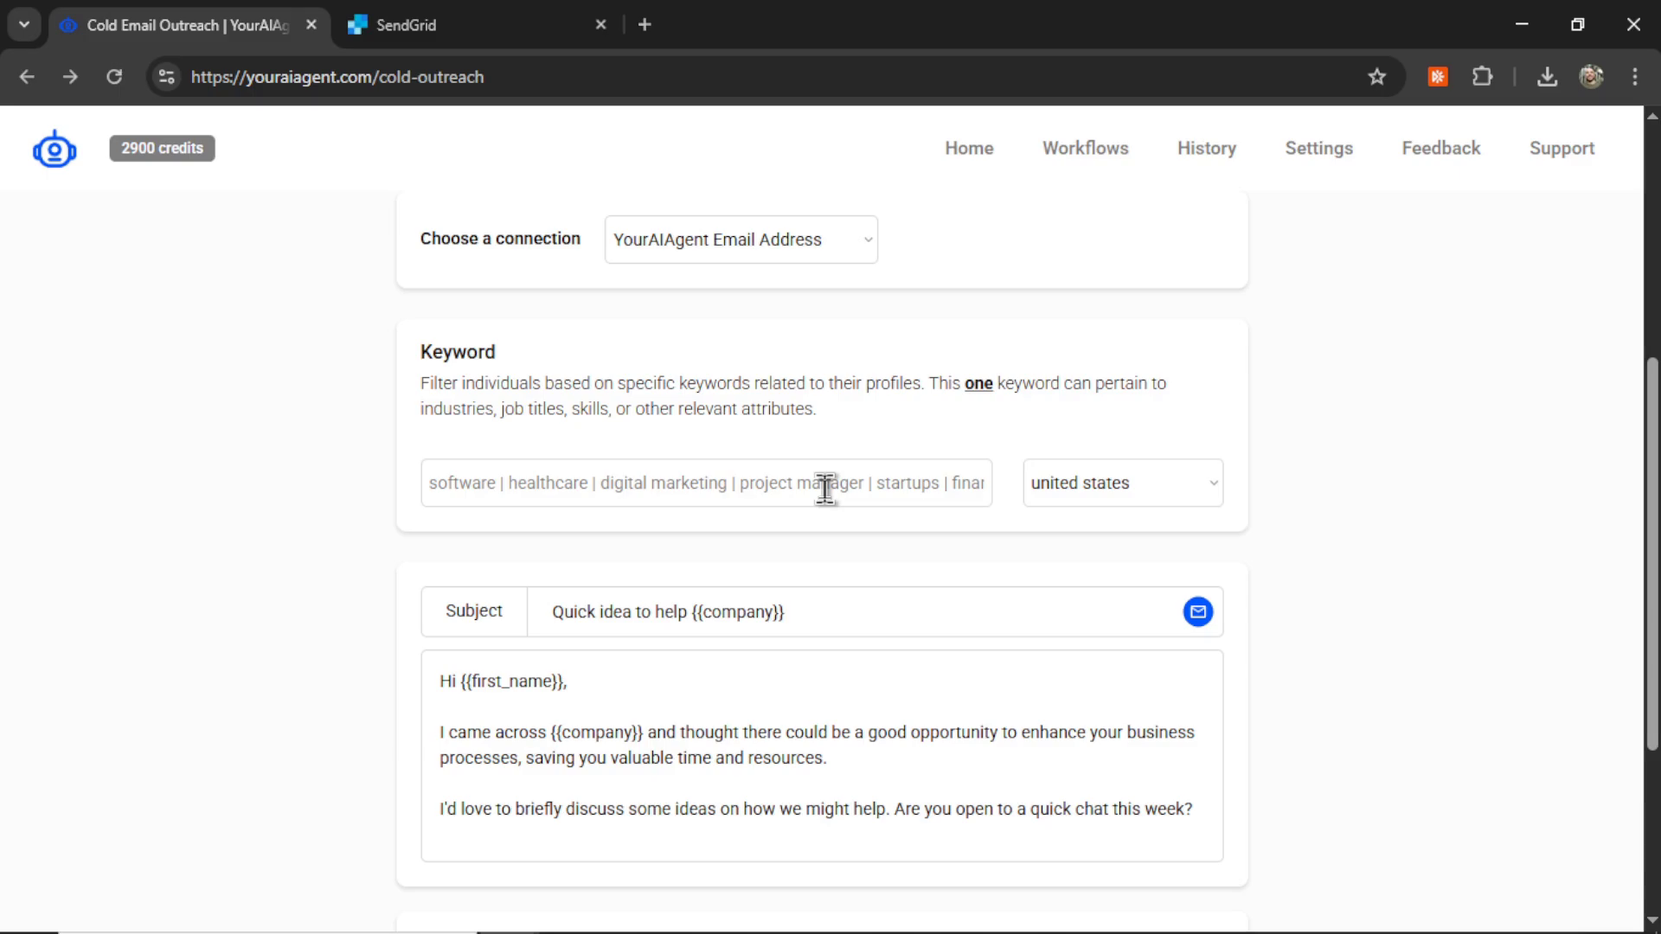
{"action": "left_click", "coordinate": [746, 493]}
{"action": "type", "text": "e-comme"}
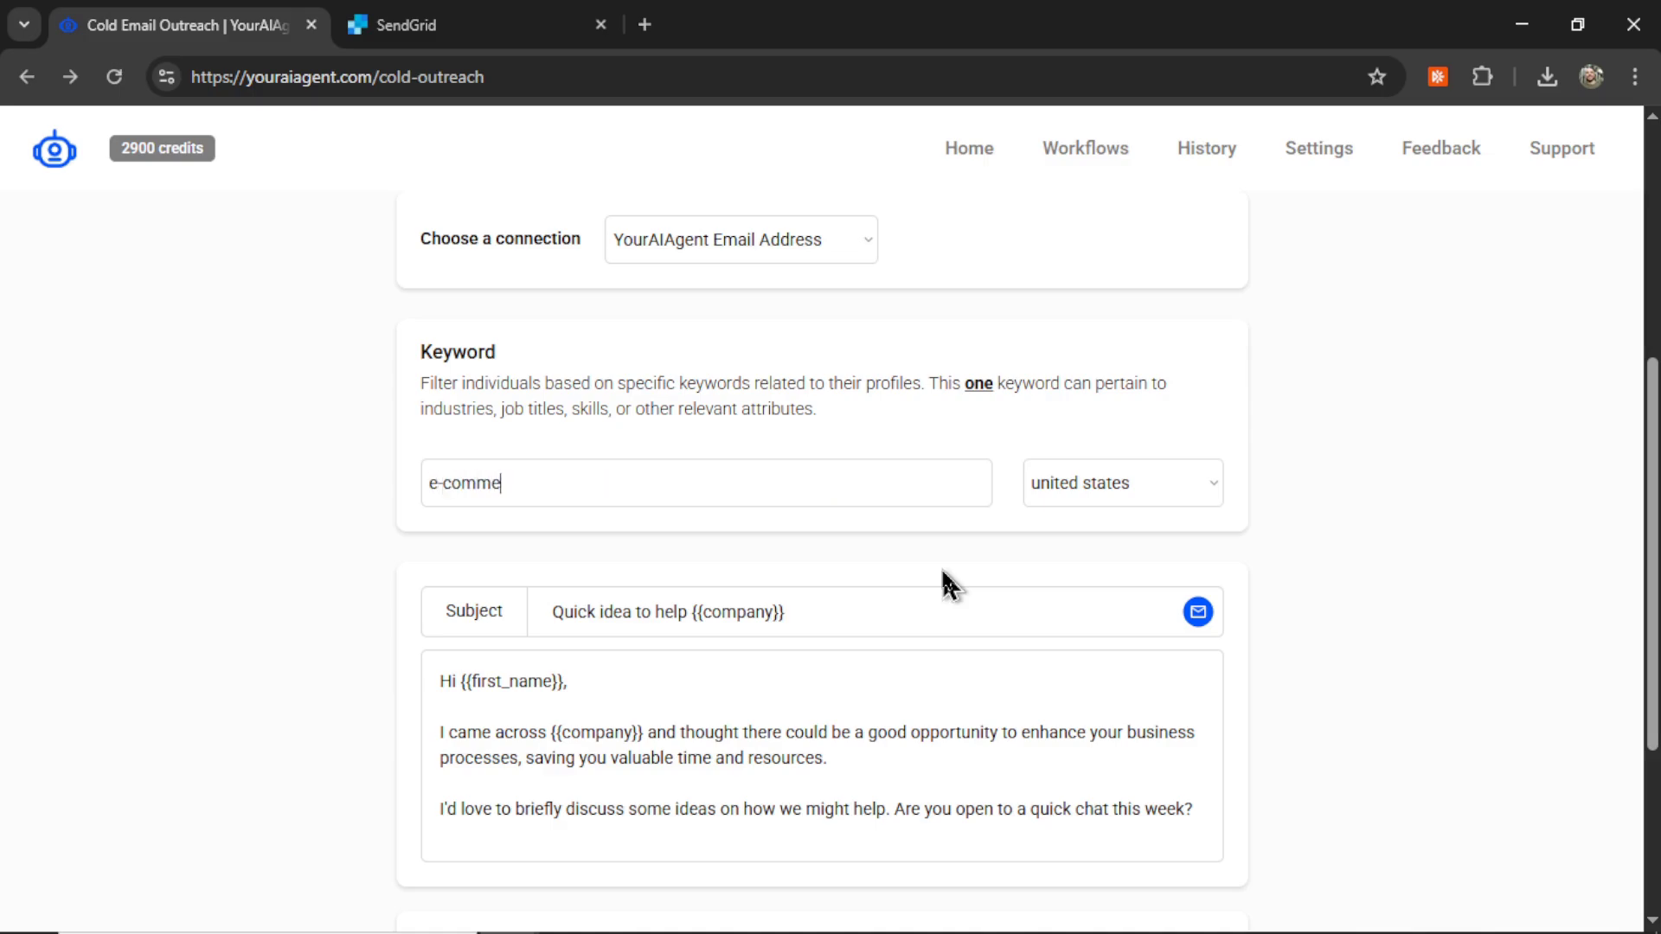
{"action": "type", "text": "rce"}
{"action": "left_click", "coordinate": [1185, 489]}
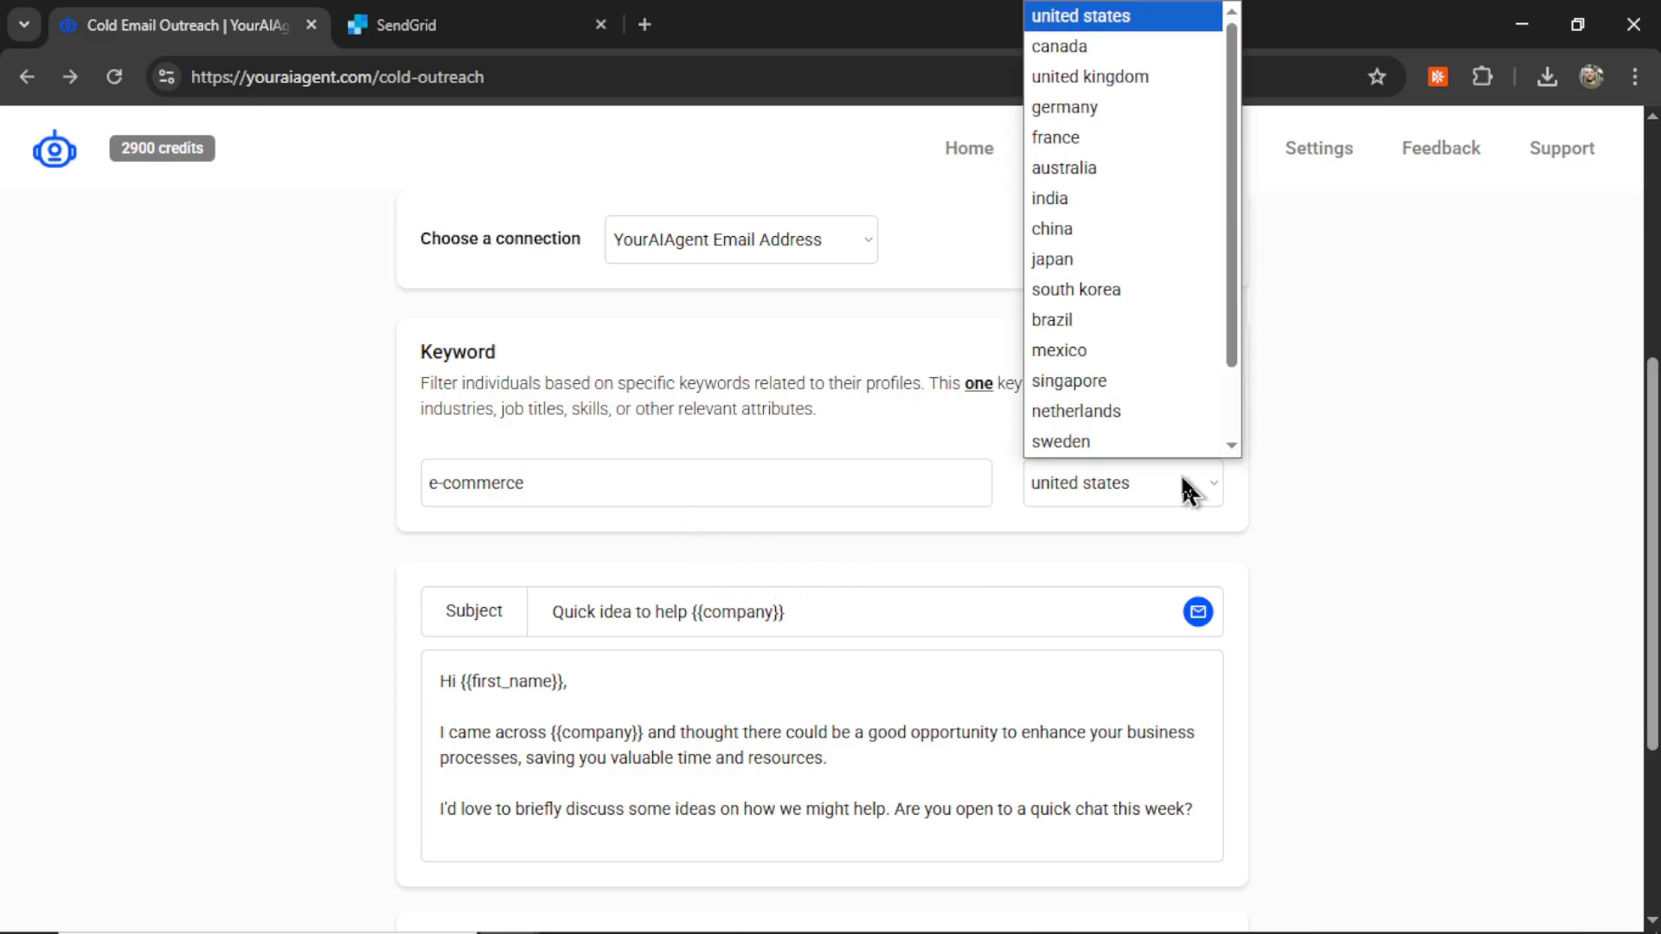
{"action": "left_click", "coordinate": [1125, 15]}
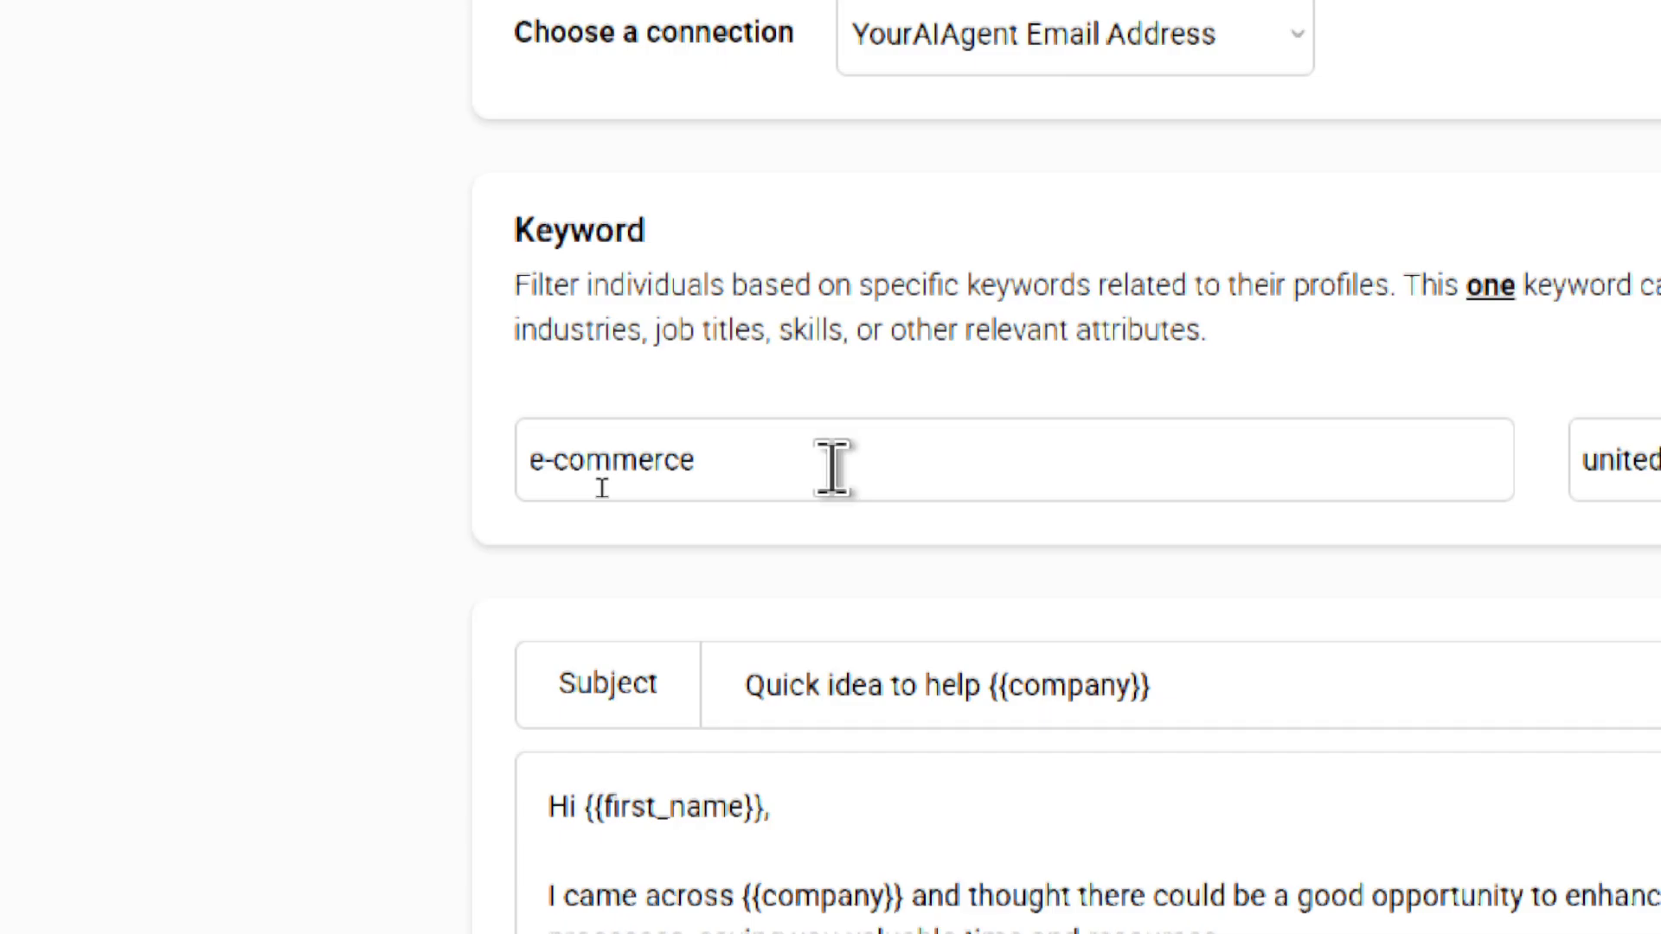
{"action": "scroll", "coordinate": [832, 468], "scroll_direction": "down", "scroll_amount": 5}
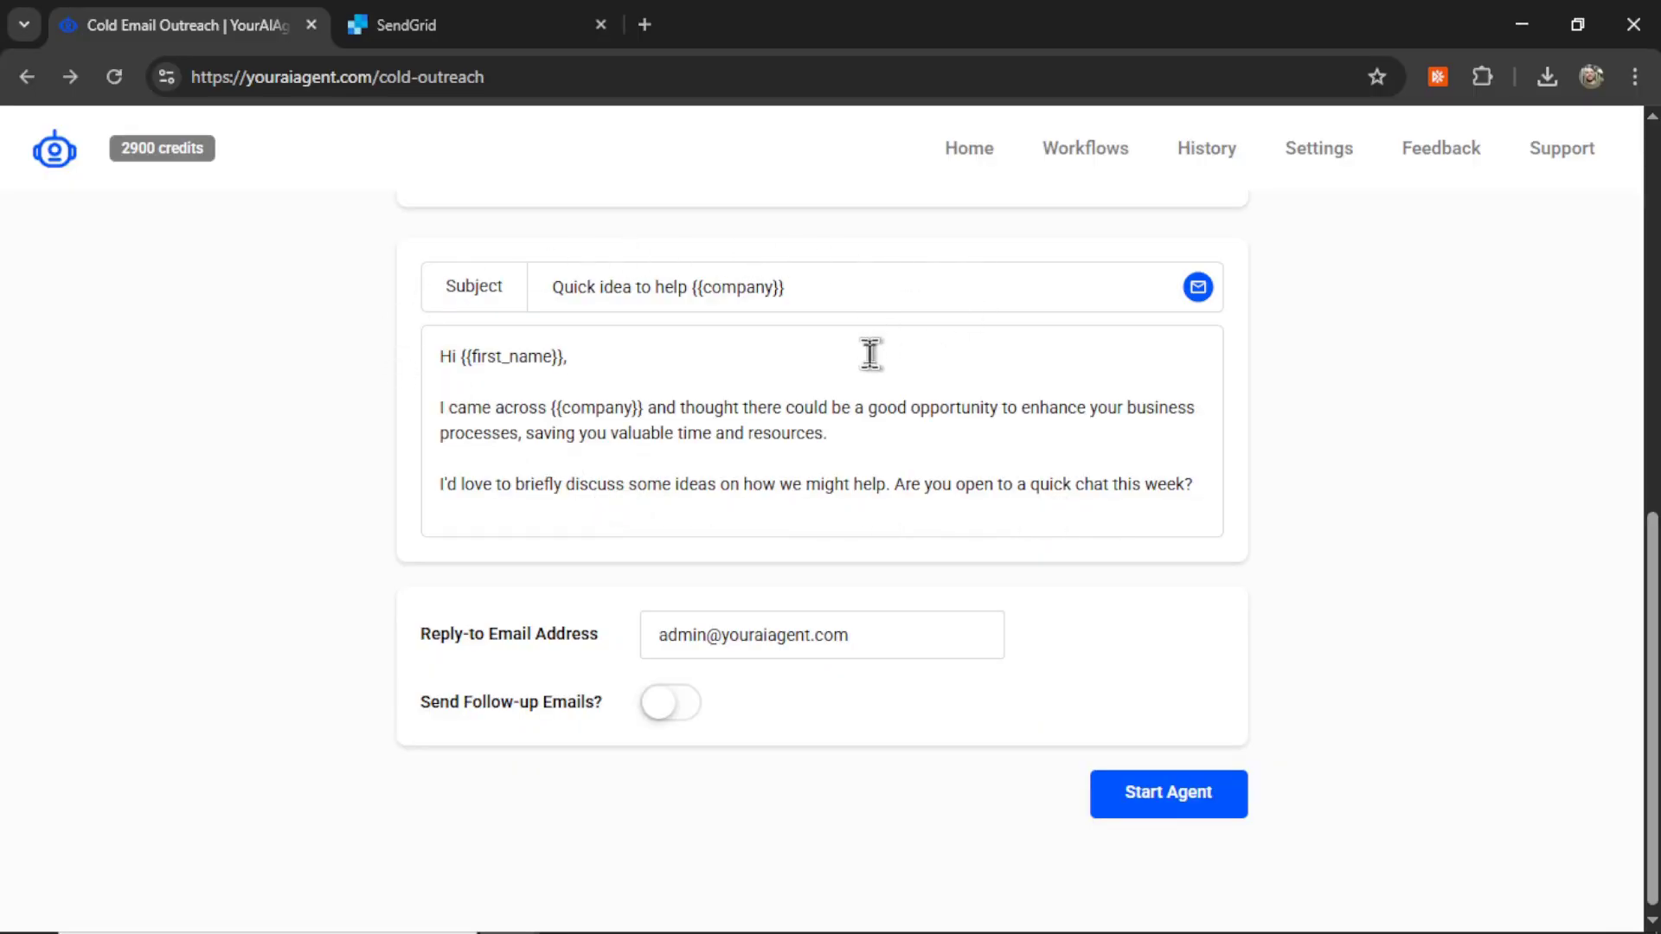
{"action": "left_click", "coordinate": [855, 297]}
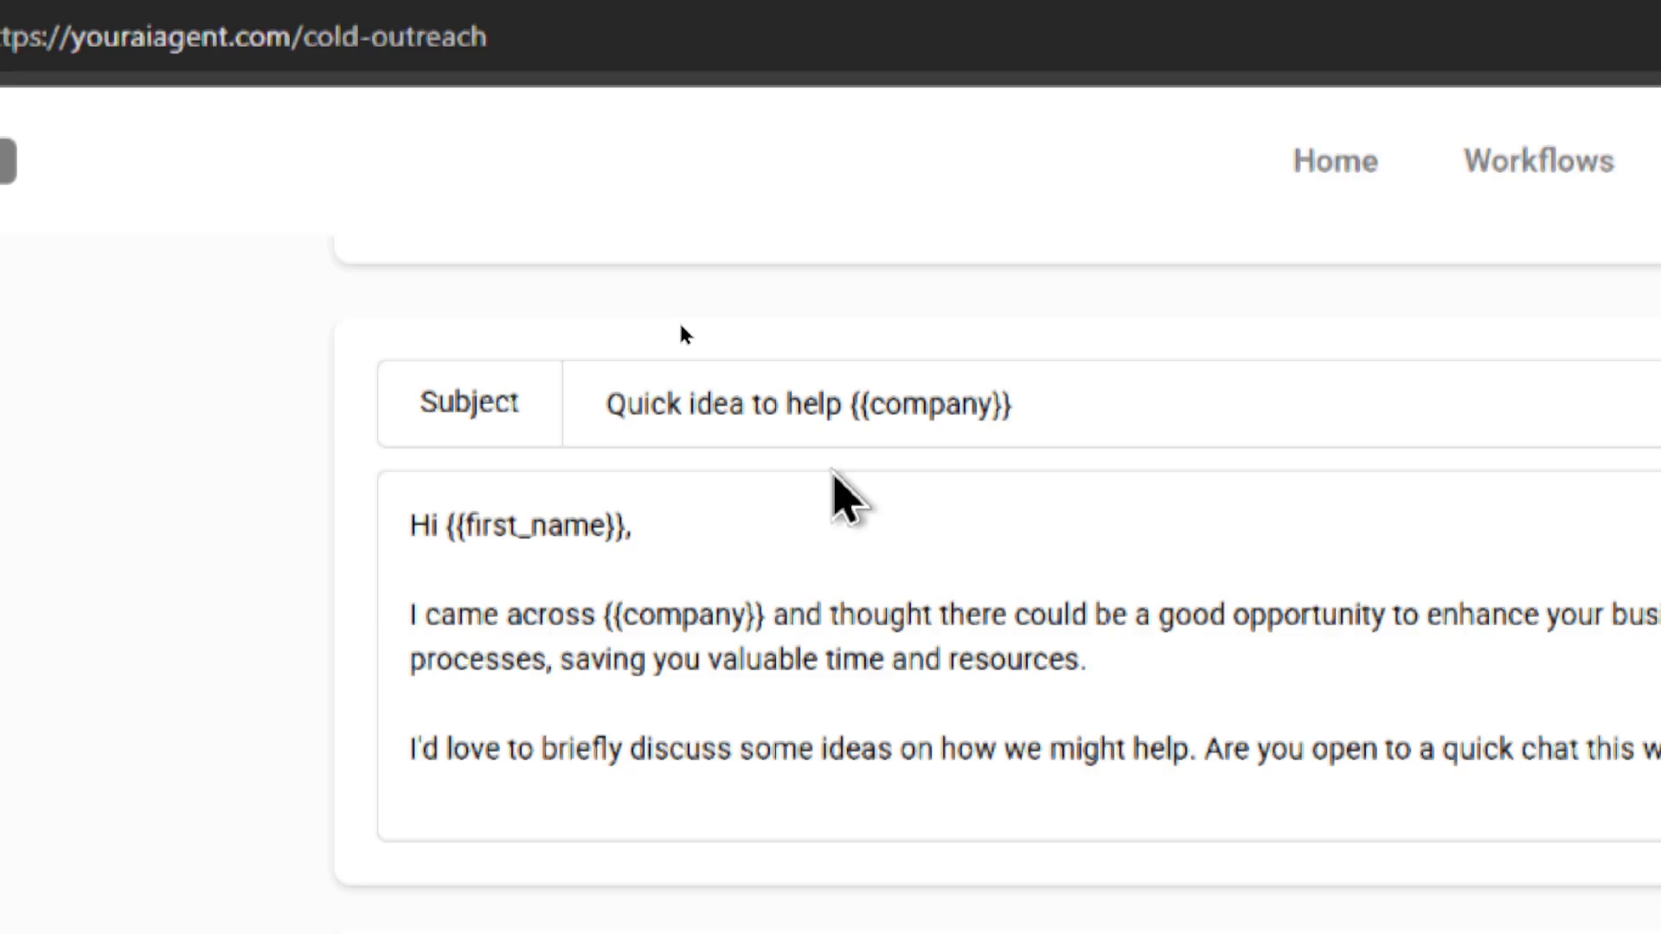
{"action": "left_click", "coordinate": [1034, 428]}
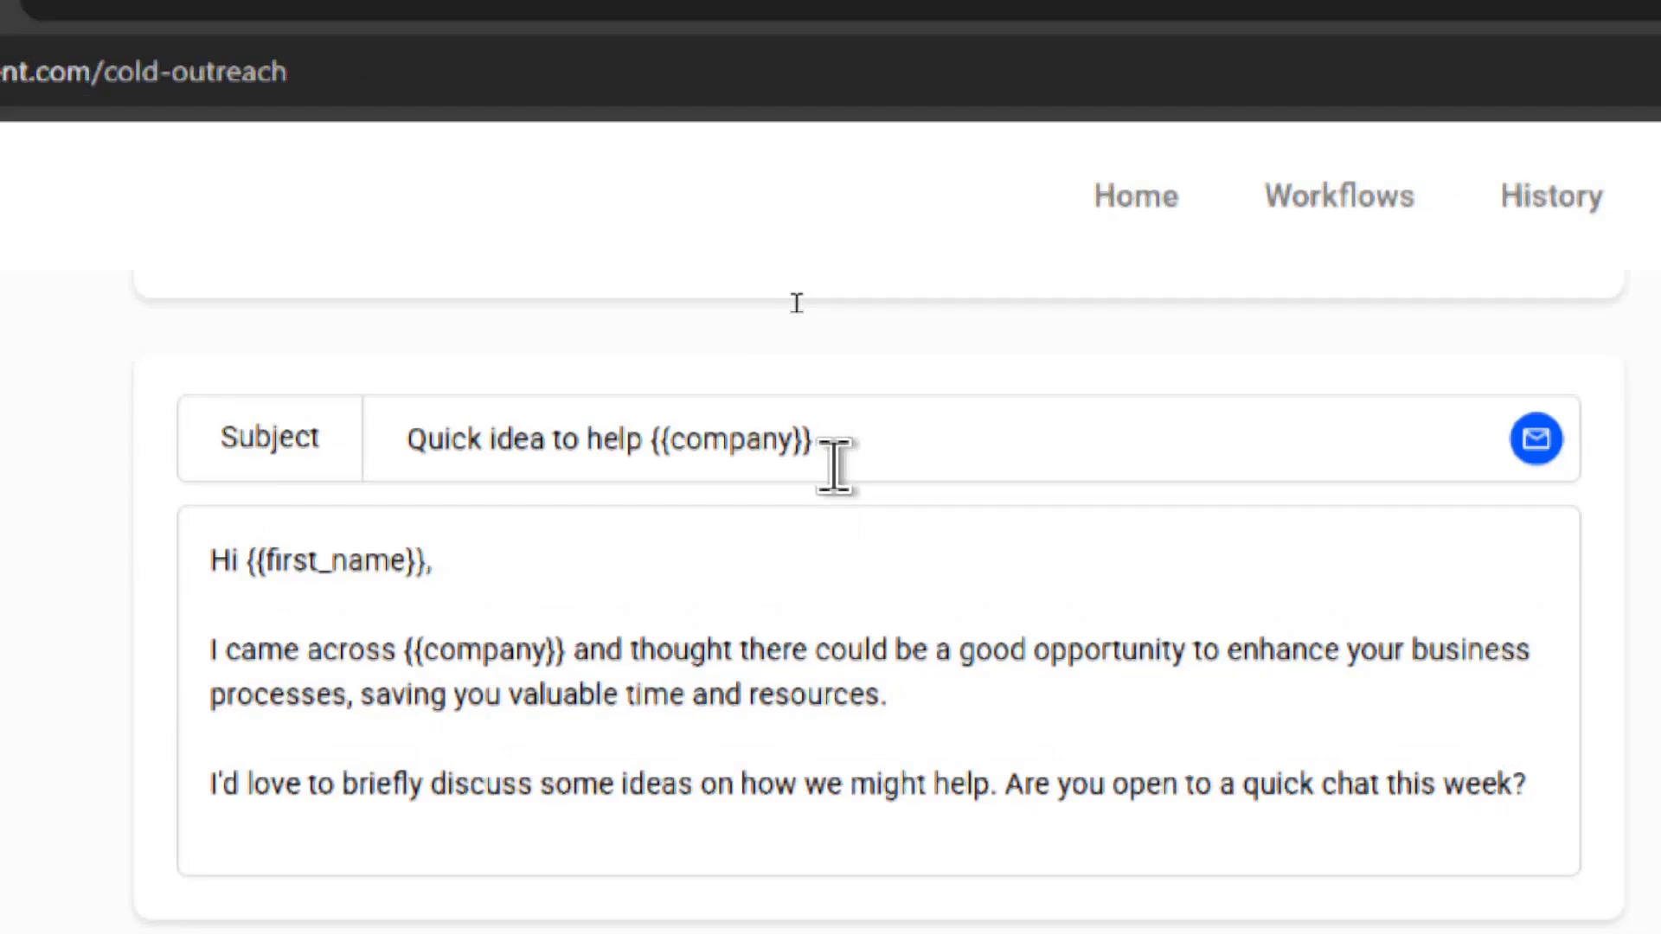
{"action": "left_click", "coordinate": [865, 739]}
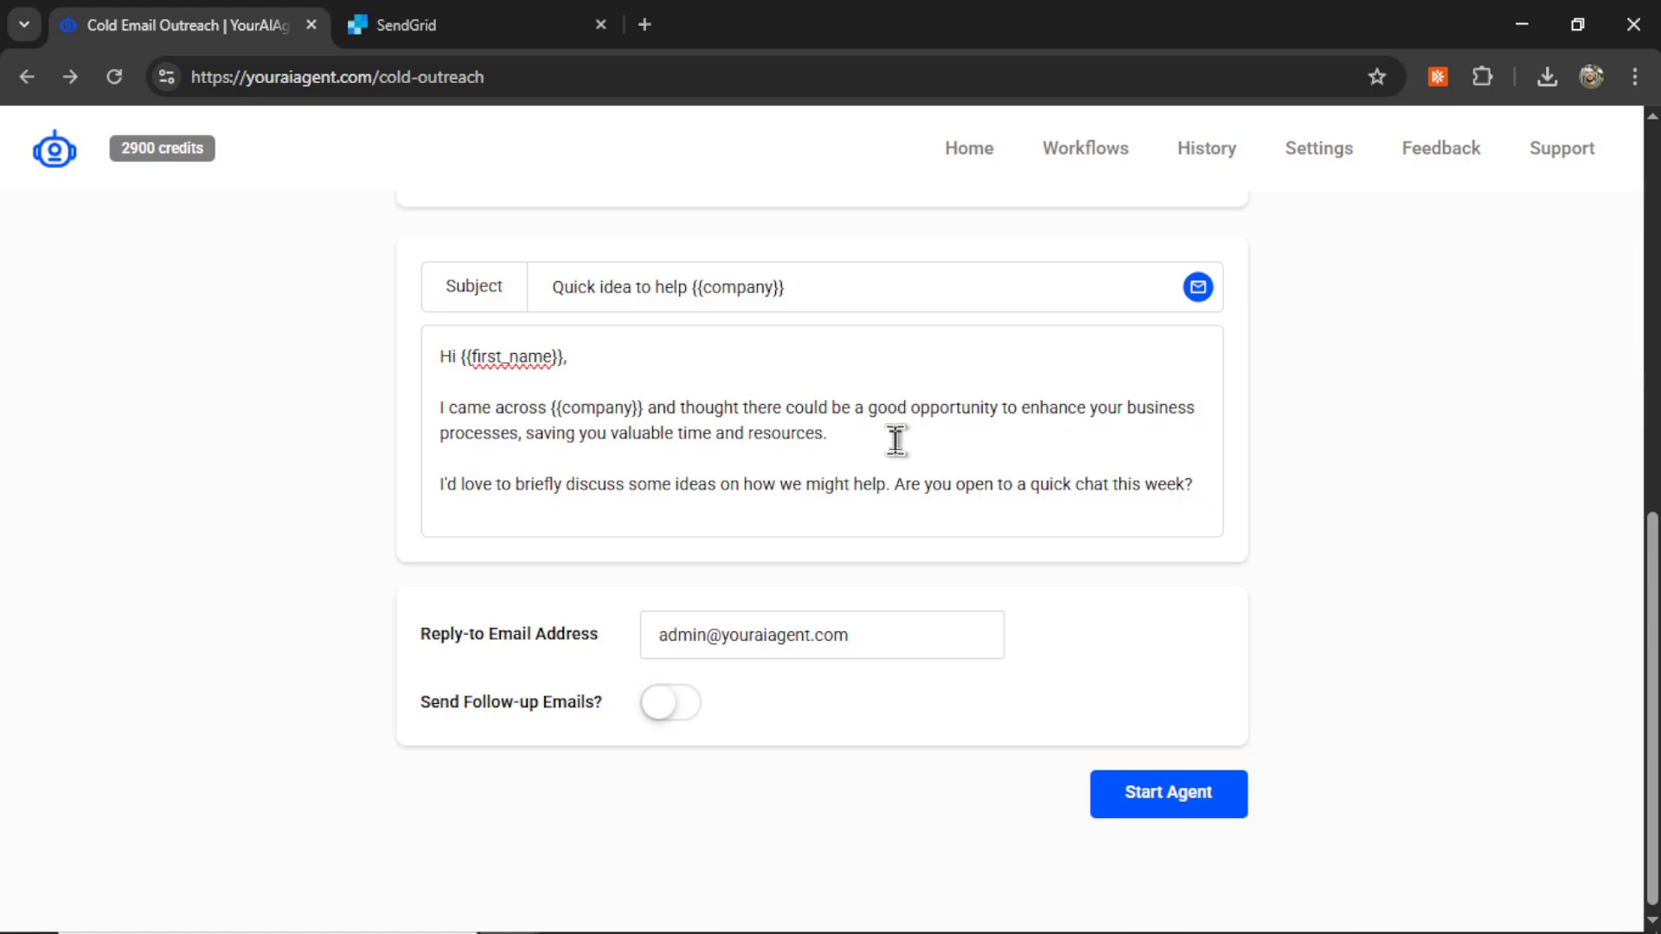
Step: Add 'using AI and Automation' after 'processes' in the email body
{"action": "key", "text": "Up"}
{"action": "key", "text": "ctrl+Right"}
{"action": "type", "text": "using AI a"}
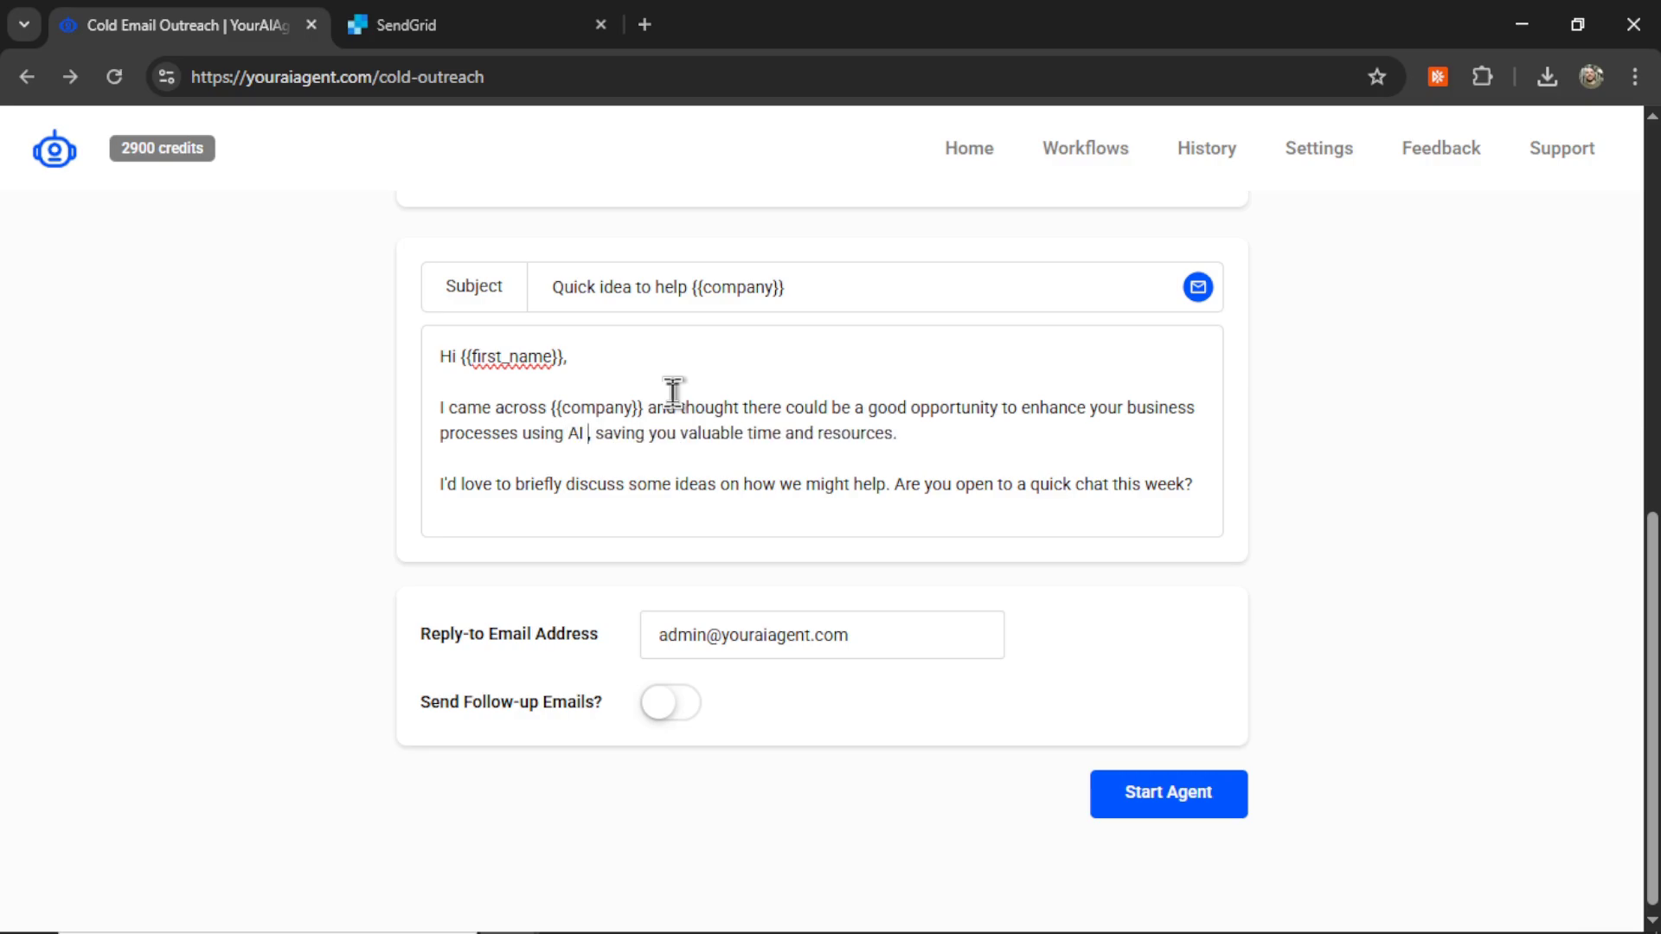
{"action": "type", "text": "nd "}
{"action": "type", "text": "Automation"}
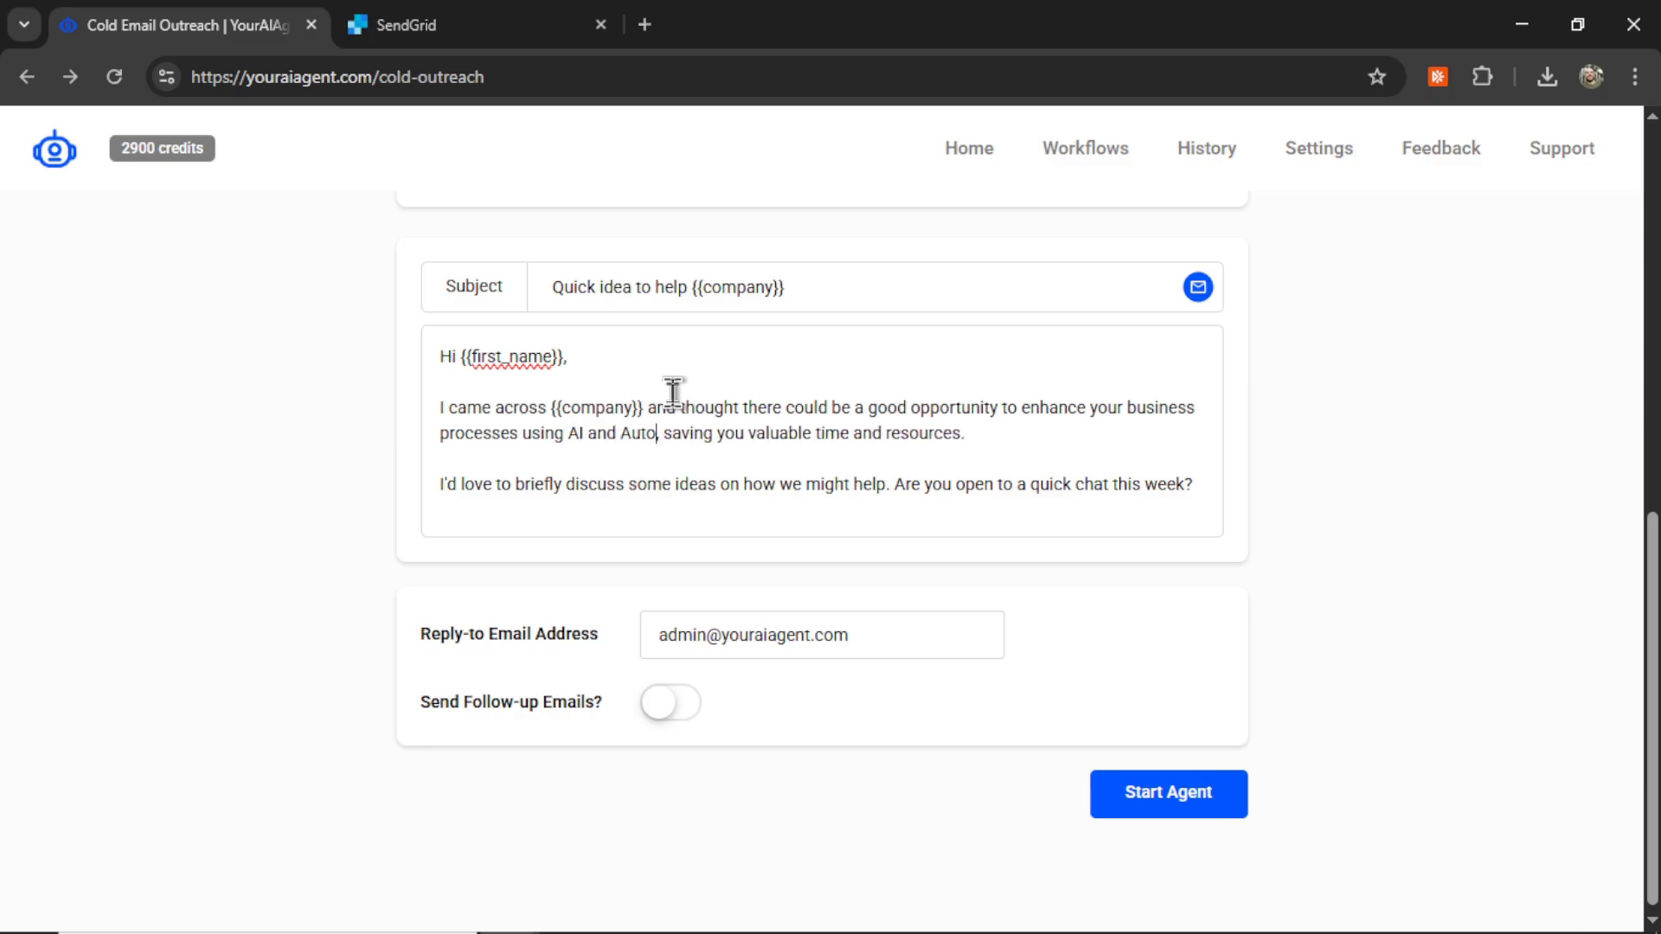
{"action": "key", "text": "End"}
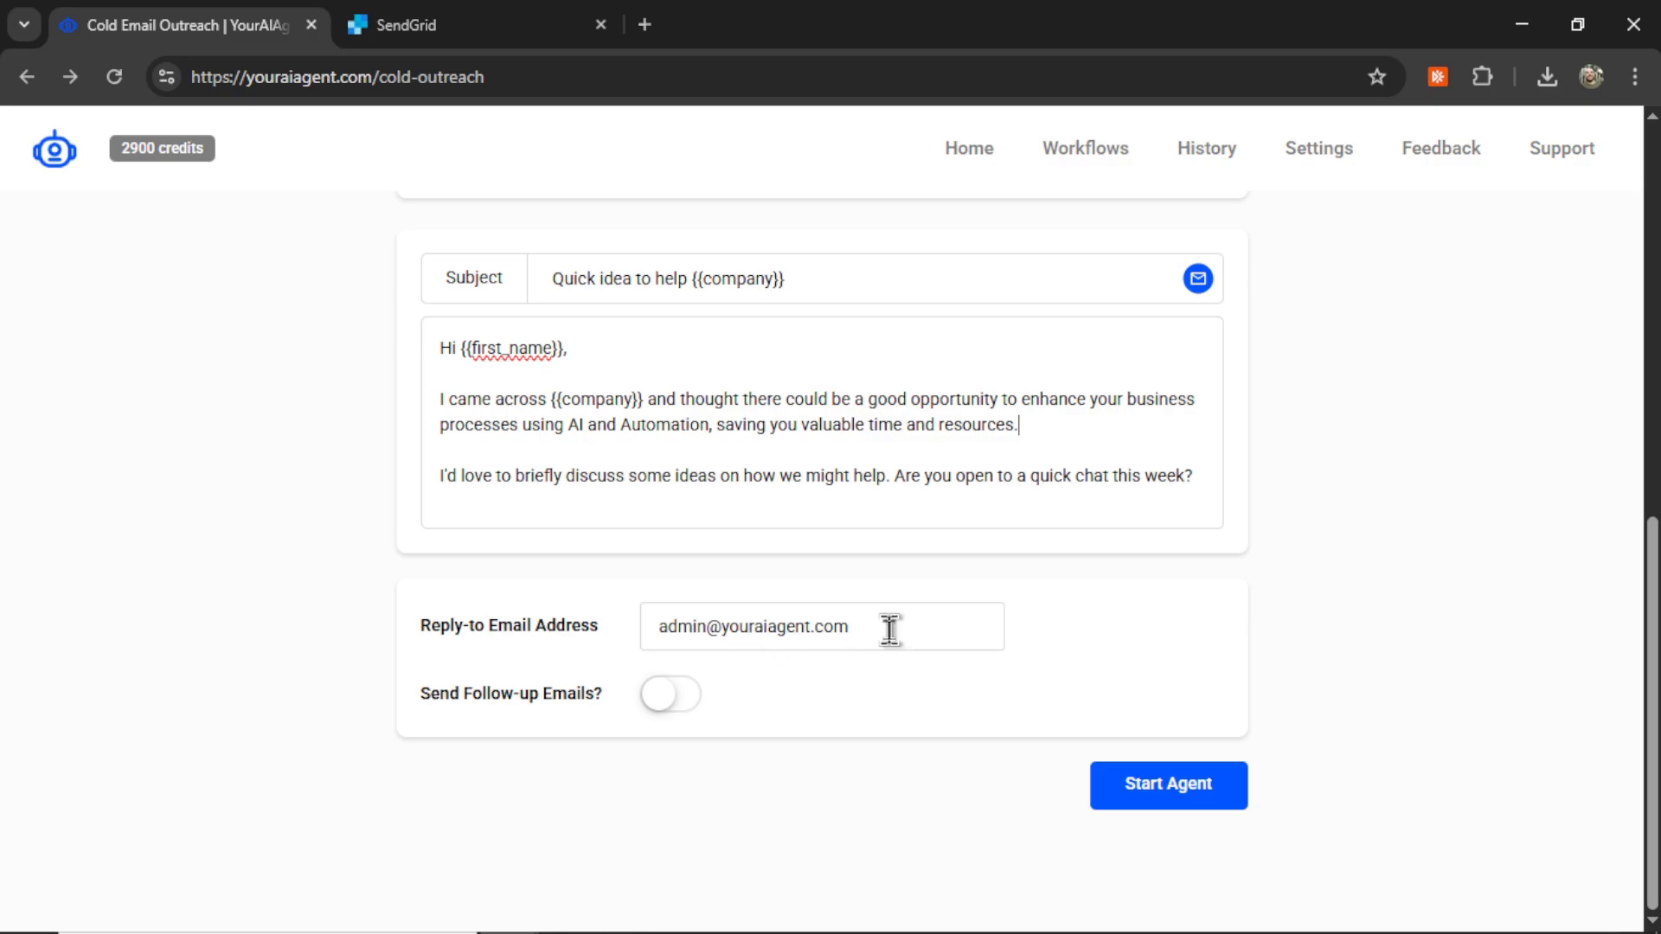
Step: Replace the Reply-to Email Address with the sender's own email address
{"action": "double_click", "coordinate": [892, 630]}
{"action": "key", "text": "ctrl+a"}
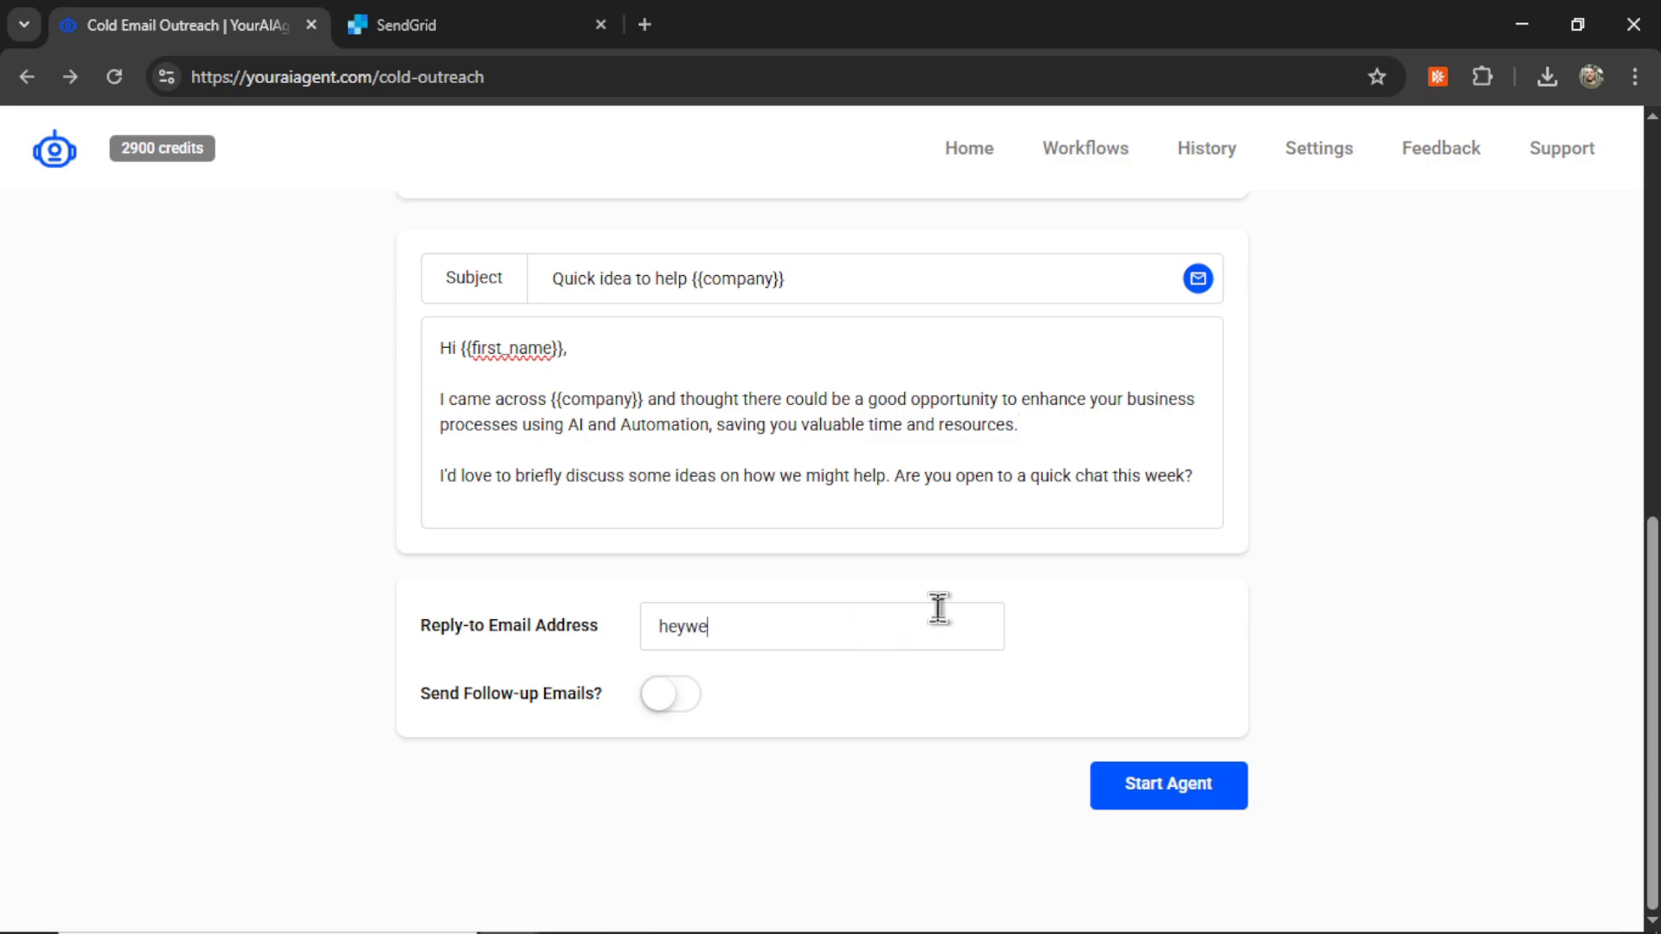
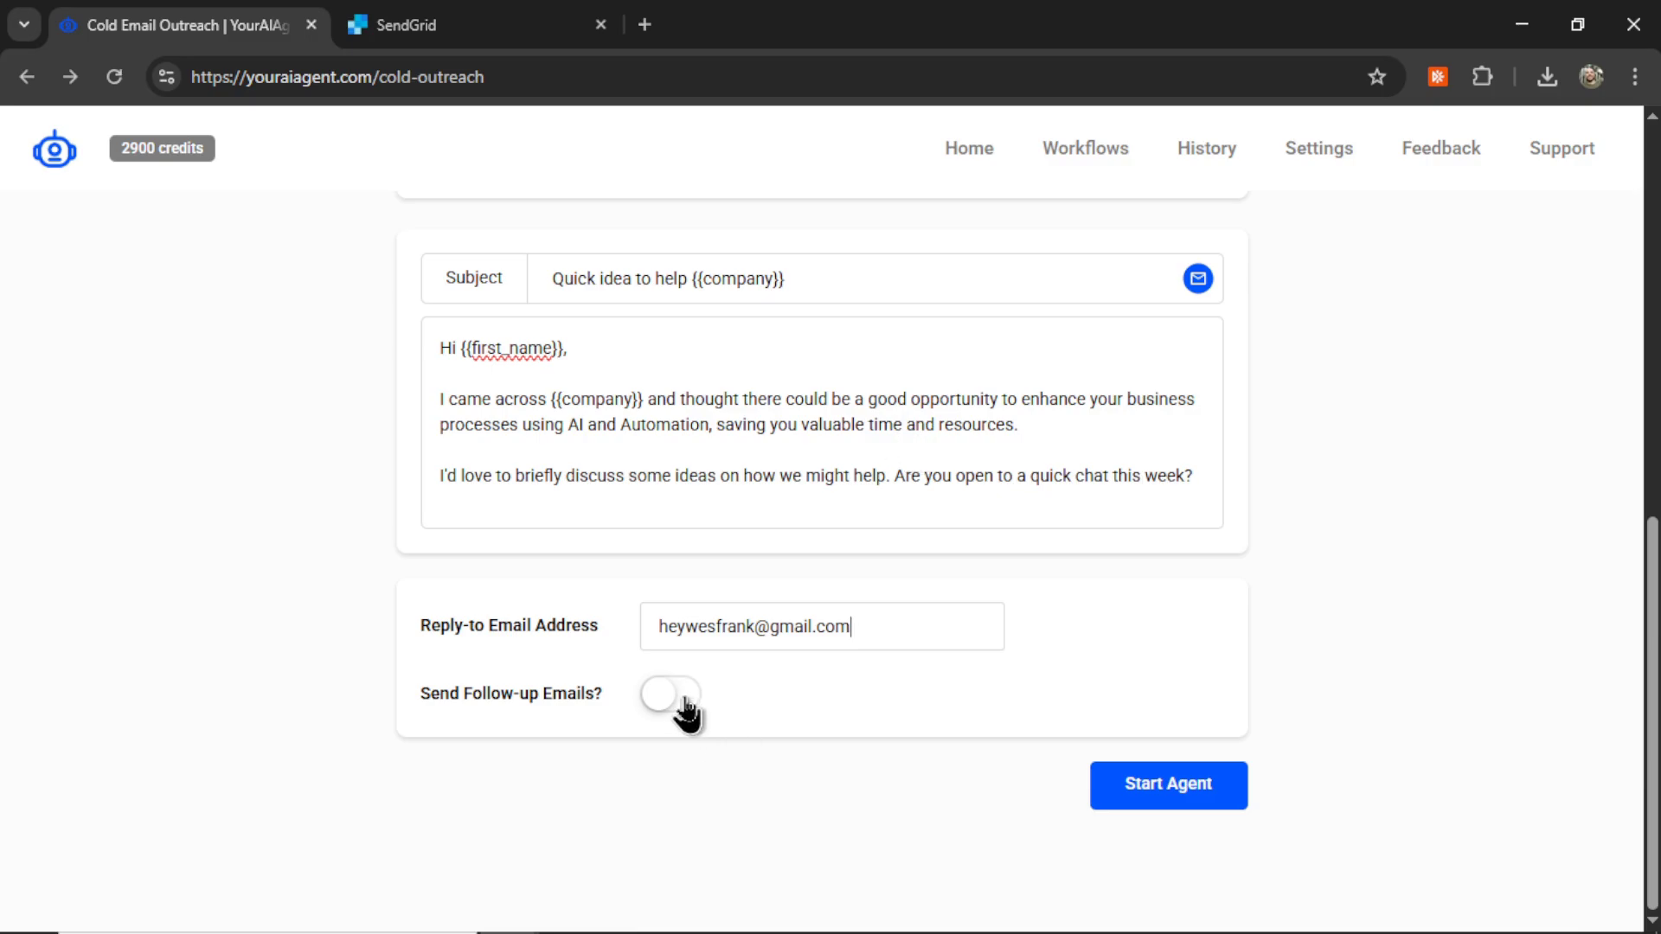
Step: Turn on Send Follow-up Emails and highlight the MX record and 'agent' subdomain instructions
{"action": "left_click", "coordinate": [684, 697]}
{"action": "scroll", "coordinate": [1071, 703], "scroll_direction": "down", "scroll_amount": 5}
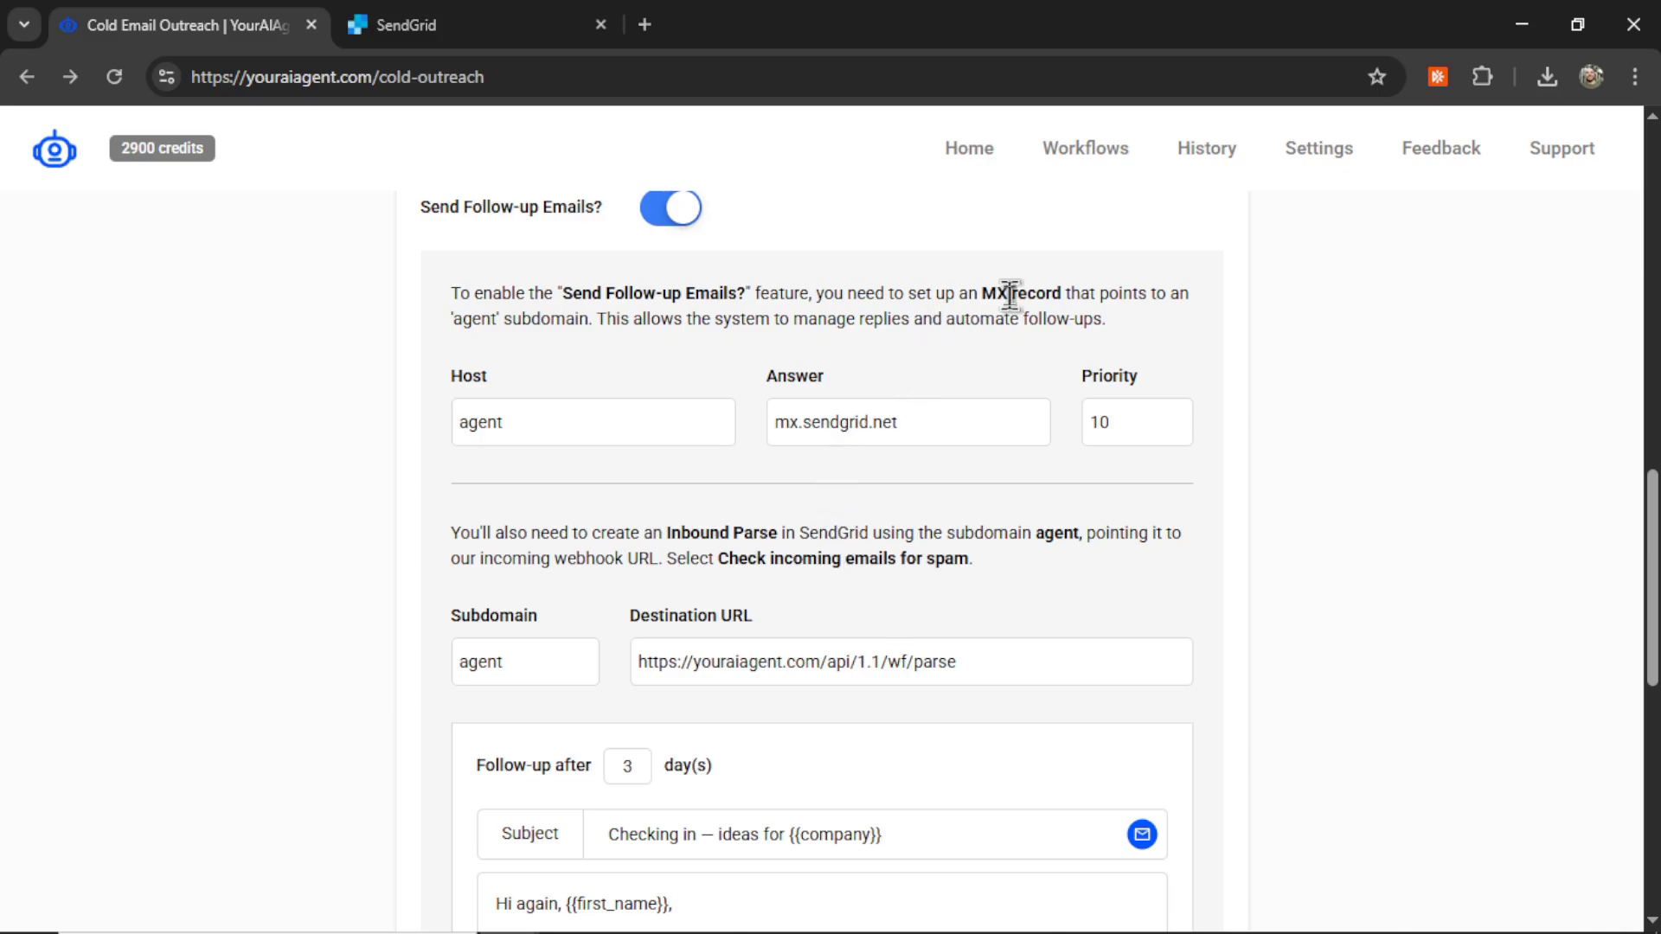
{"action": "left_click_drag", "start_coordinate": [985, 295], "coordinate": [1063, 295]}
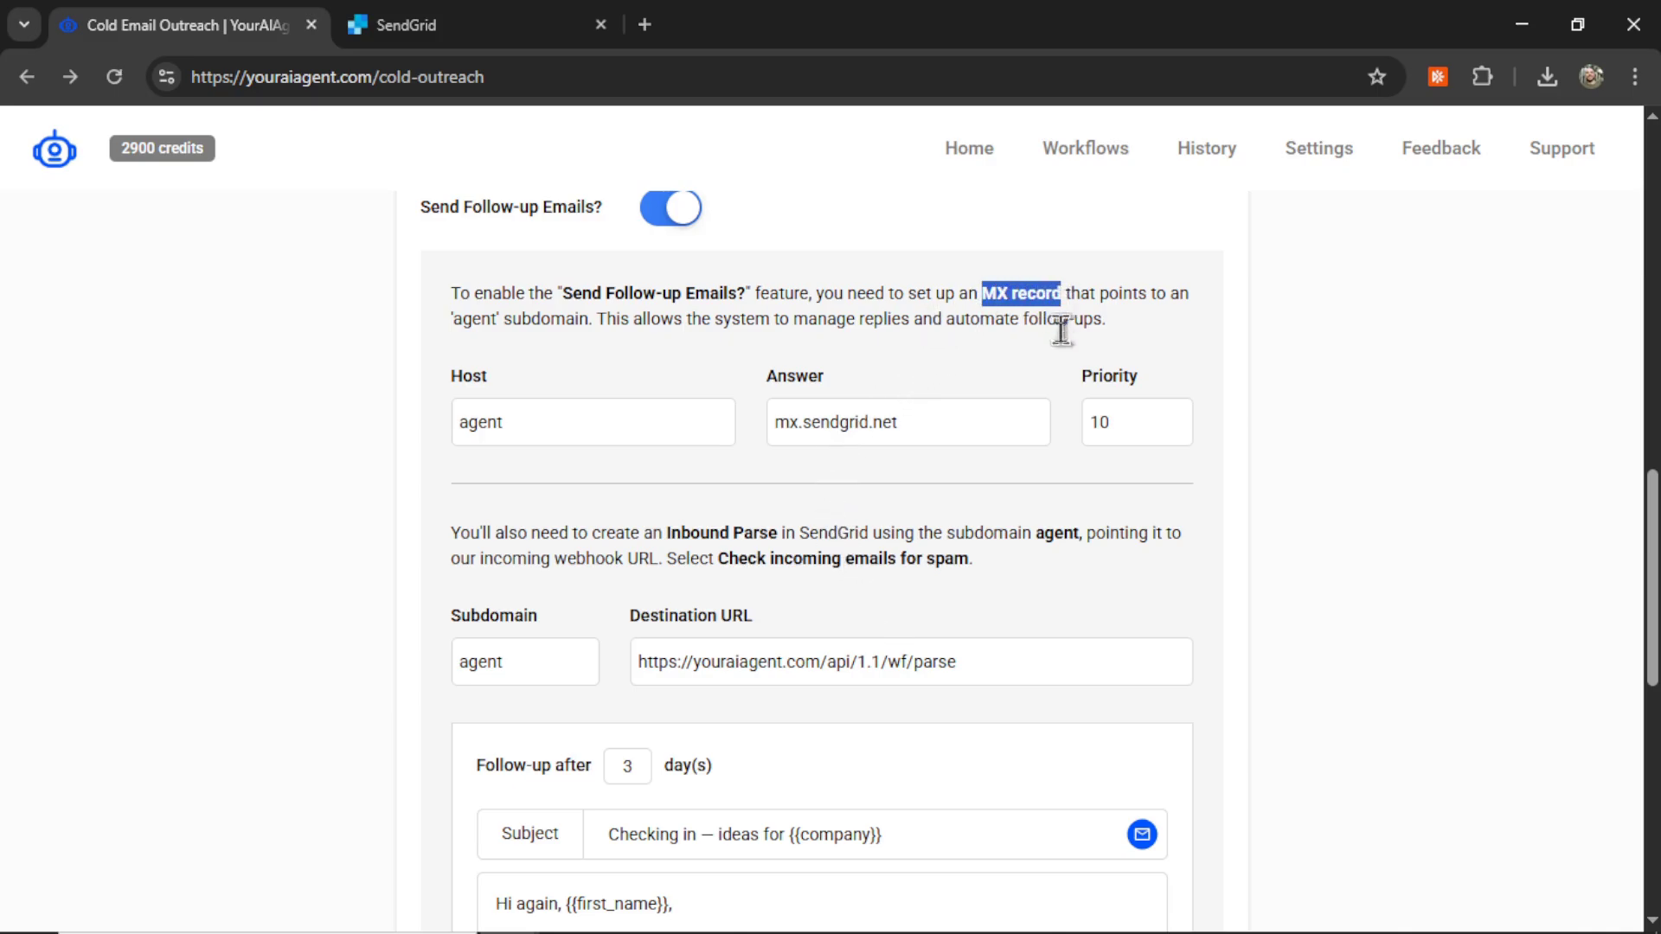
{"action": "left_click", "coordinate": [456, 320]}
{"action": "left_click_drag", "start_coordinate": [456, 320], "coordinate": [588, 320]}
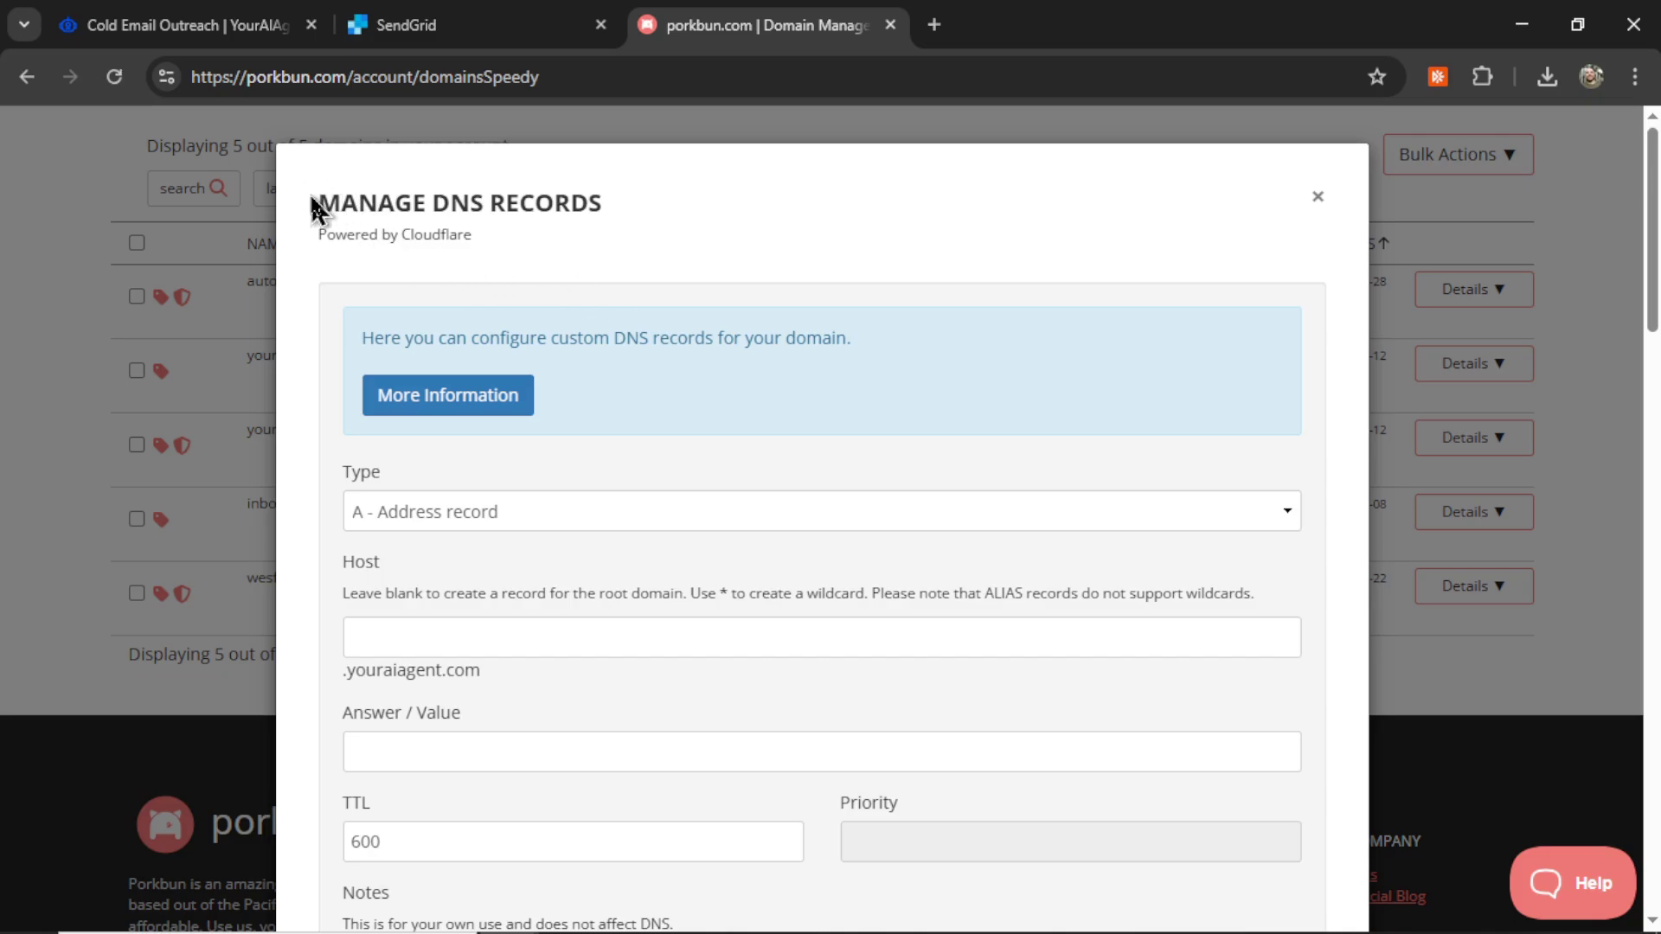
Step: Start a Porkbun MX record with host 'agent' copied from YourAIAgent
{"action": "left_click_drag", "start_coordinate": [318, 202], "coordinate": [616, 231]}
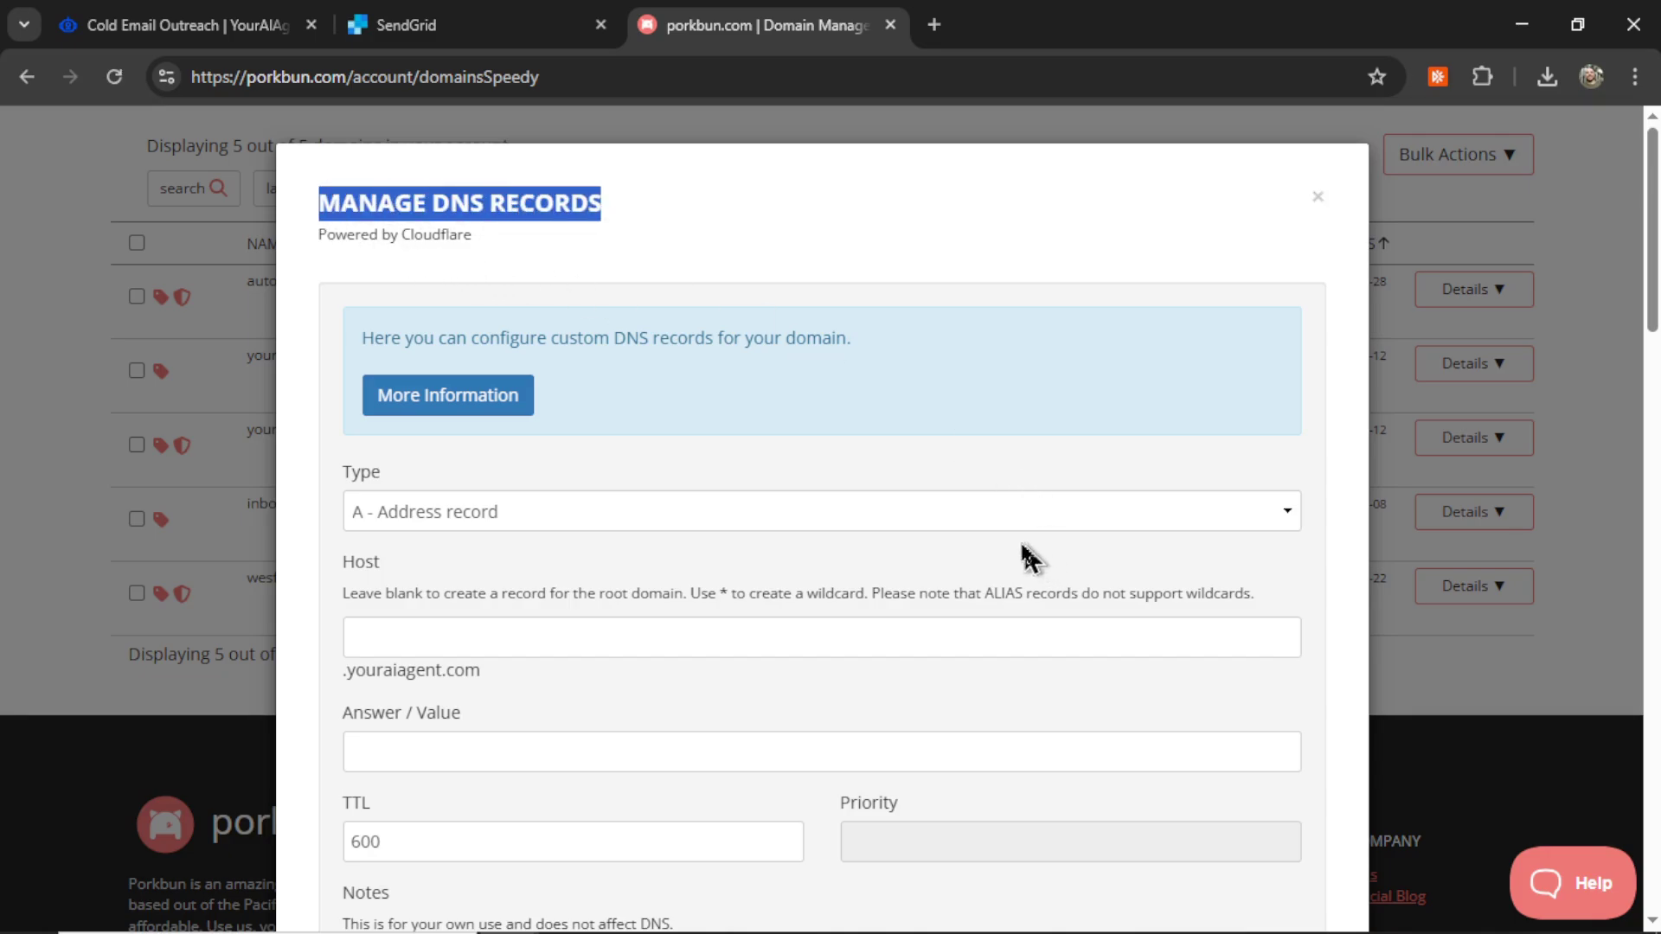
{"action": "key", "text": "ctrl+1"}
{"action": "double_click", "coordinate": [610, 428]}
{"action": "key", "text": "ctrl+c"}
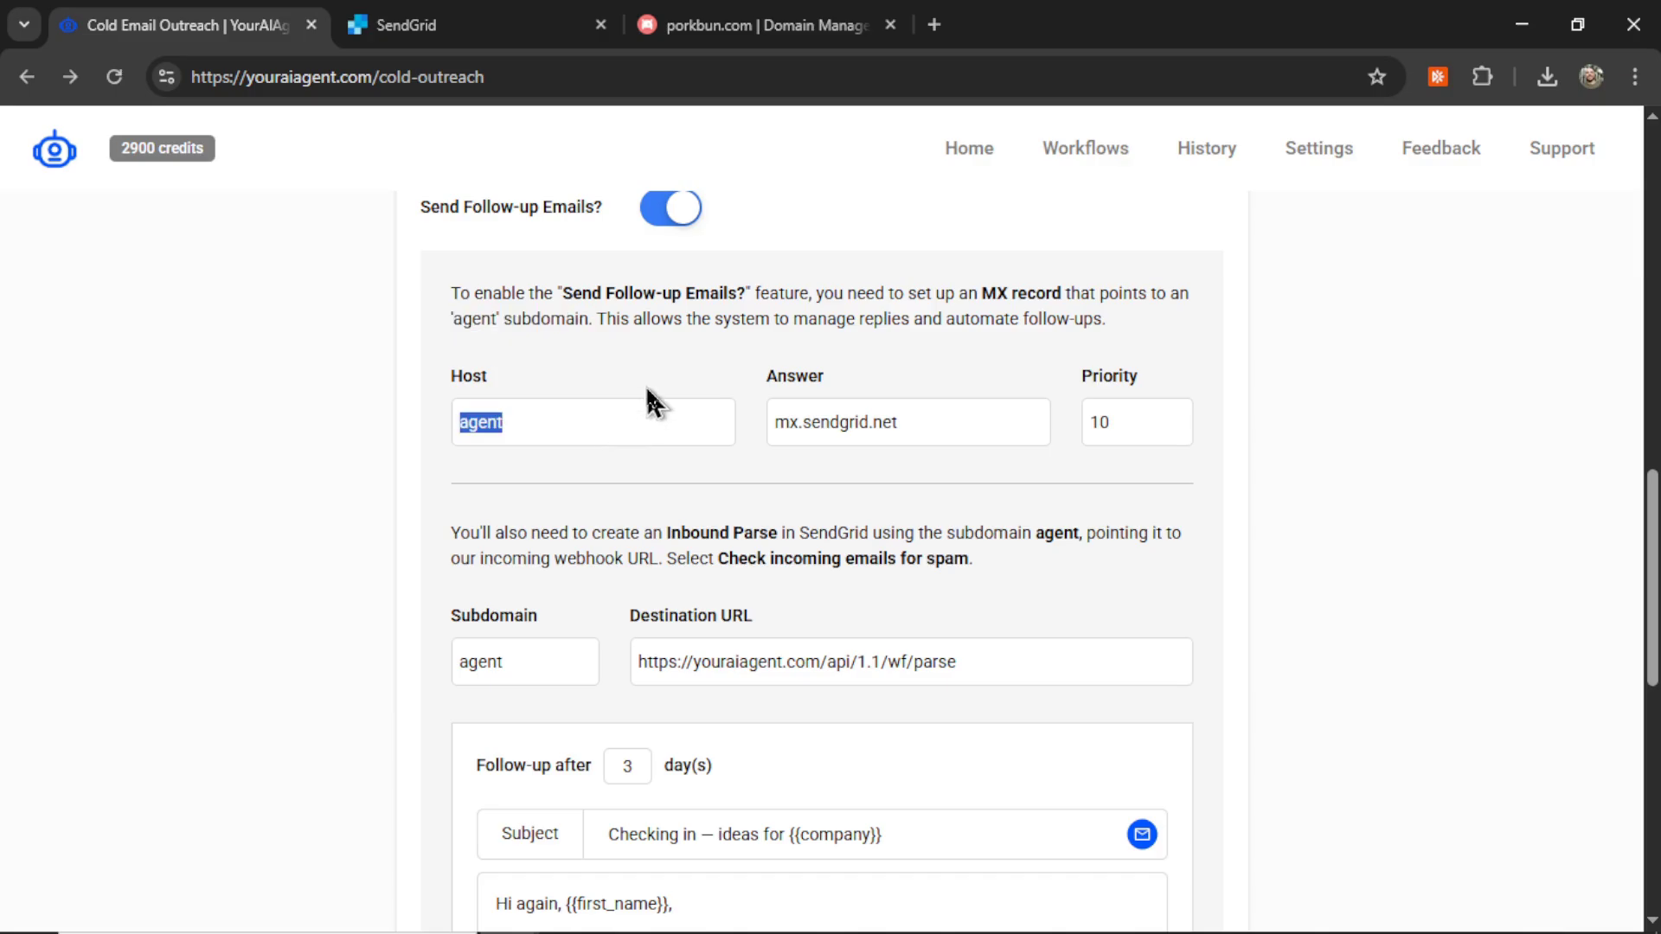
{"action": "key", "text": "ctrl+3"}
{"action": "left_click", "coordinate": [723, 437]}
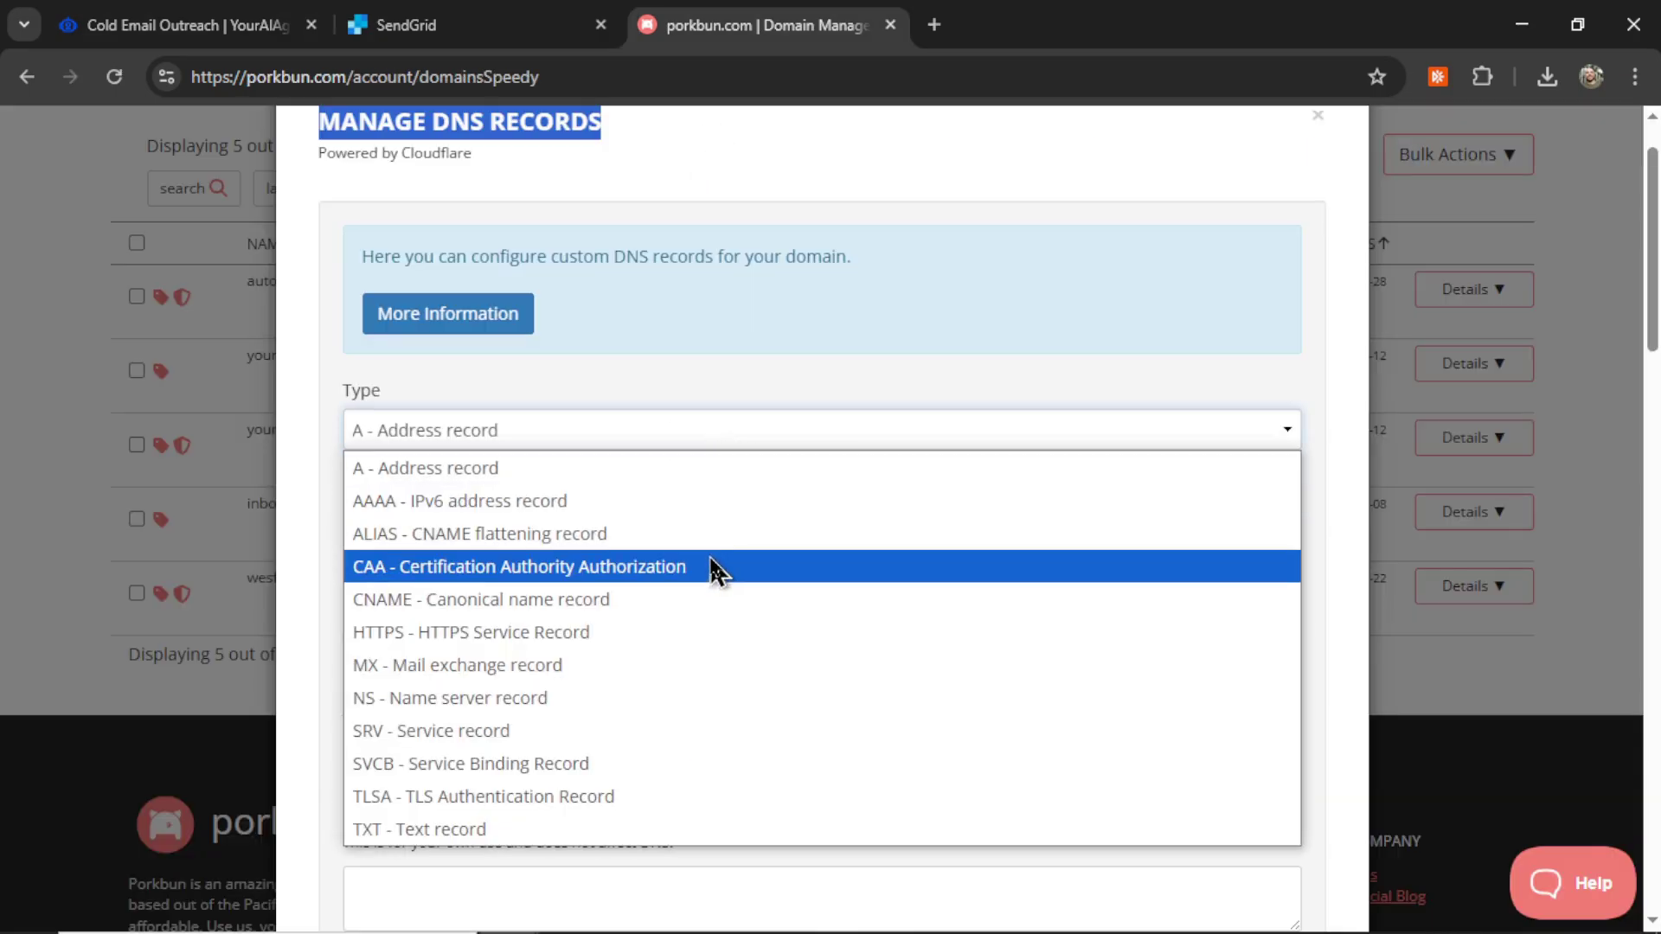
{"action": "left_click", "coordinate": [644, 667]}
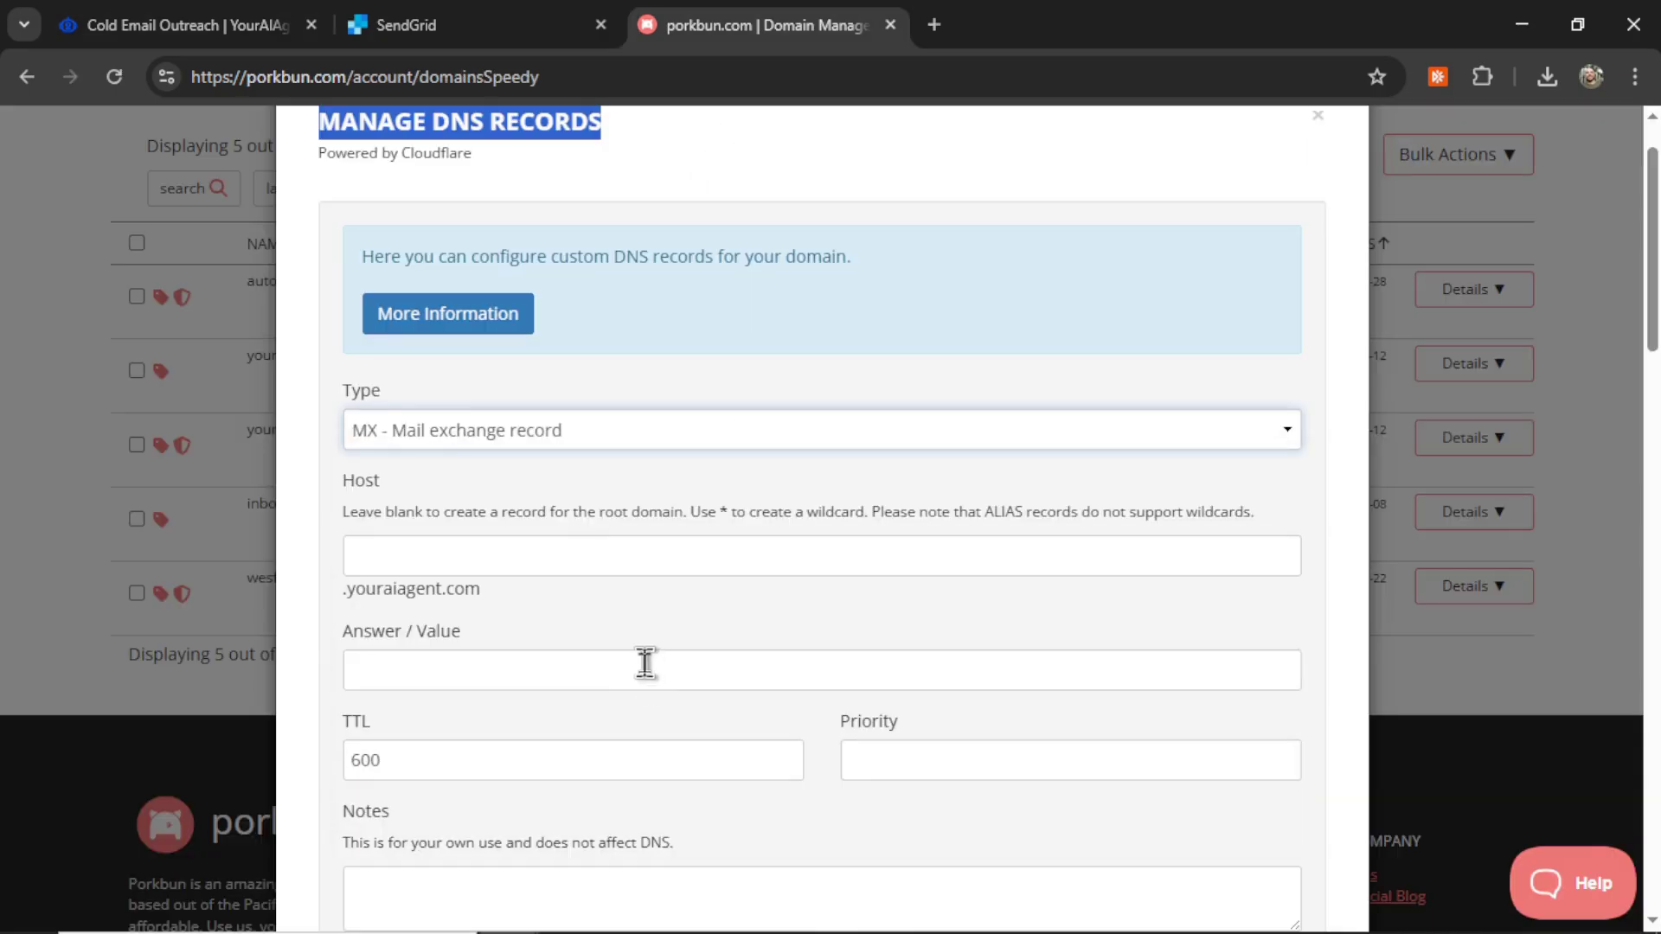
{"action": "left_click", "coordinate": [523, 559]}
{"action": "key", "text": "ctrl+v"}
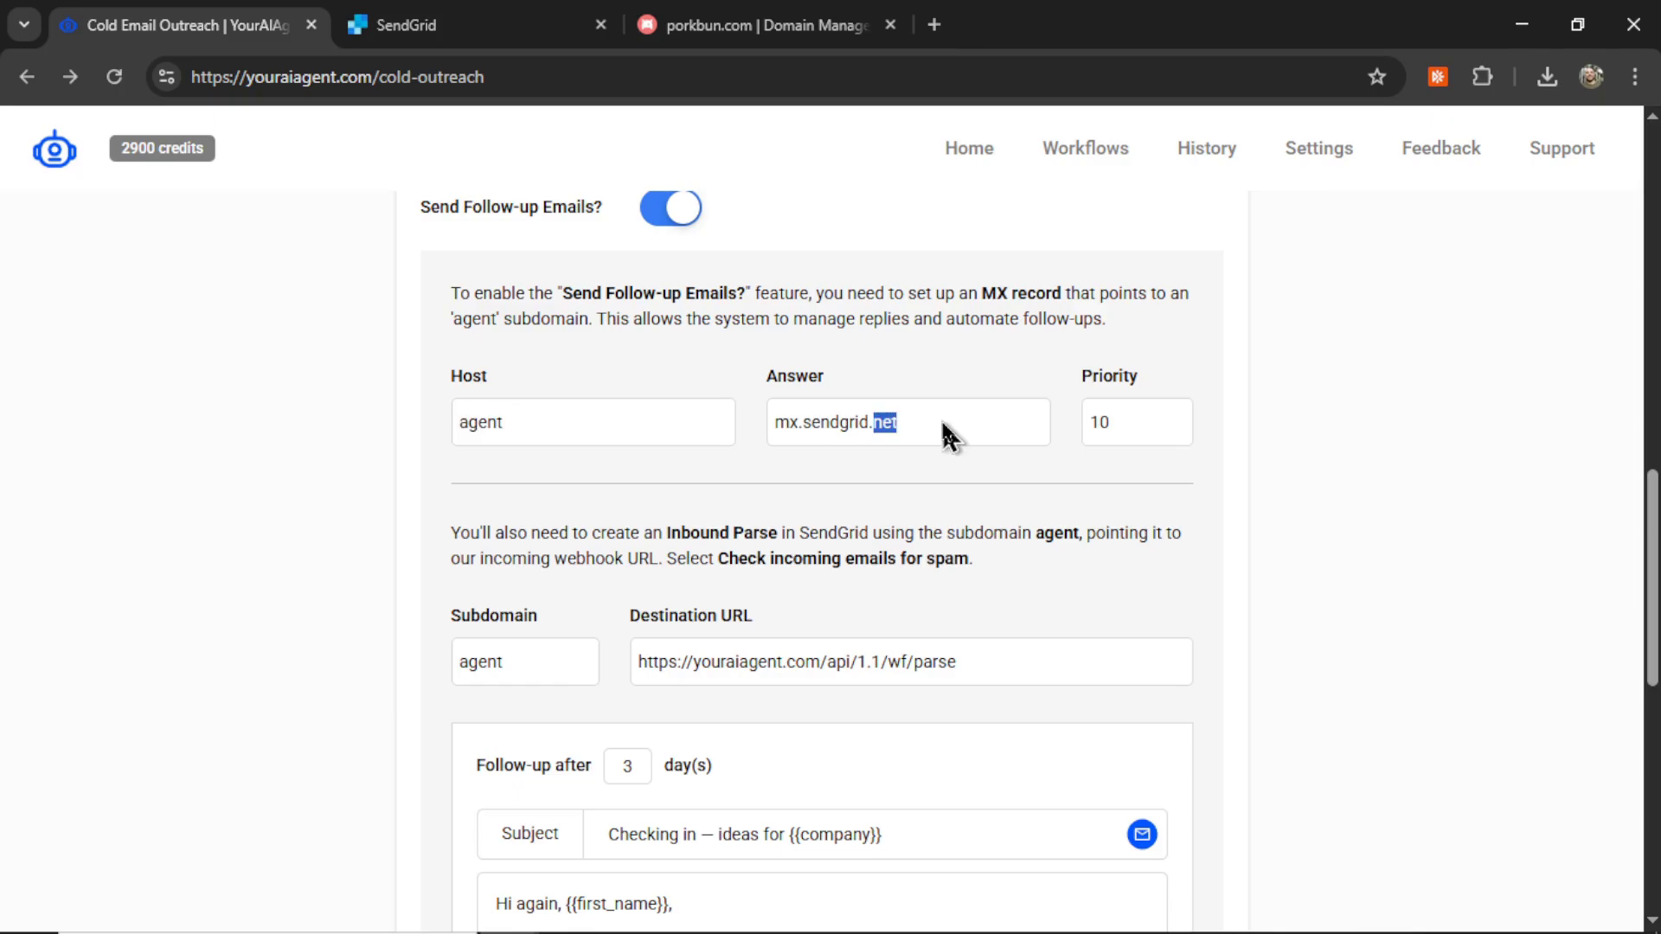
Step: Set the MX record's answer to mx.sendgrid.net and priority to 10, then add it
{"action": "triple_click", "coordinate": [941, 422]}
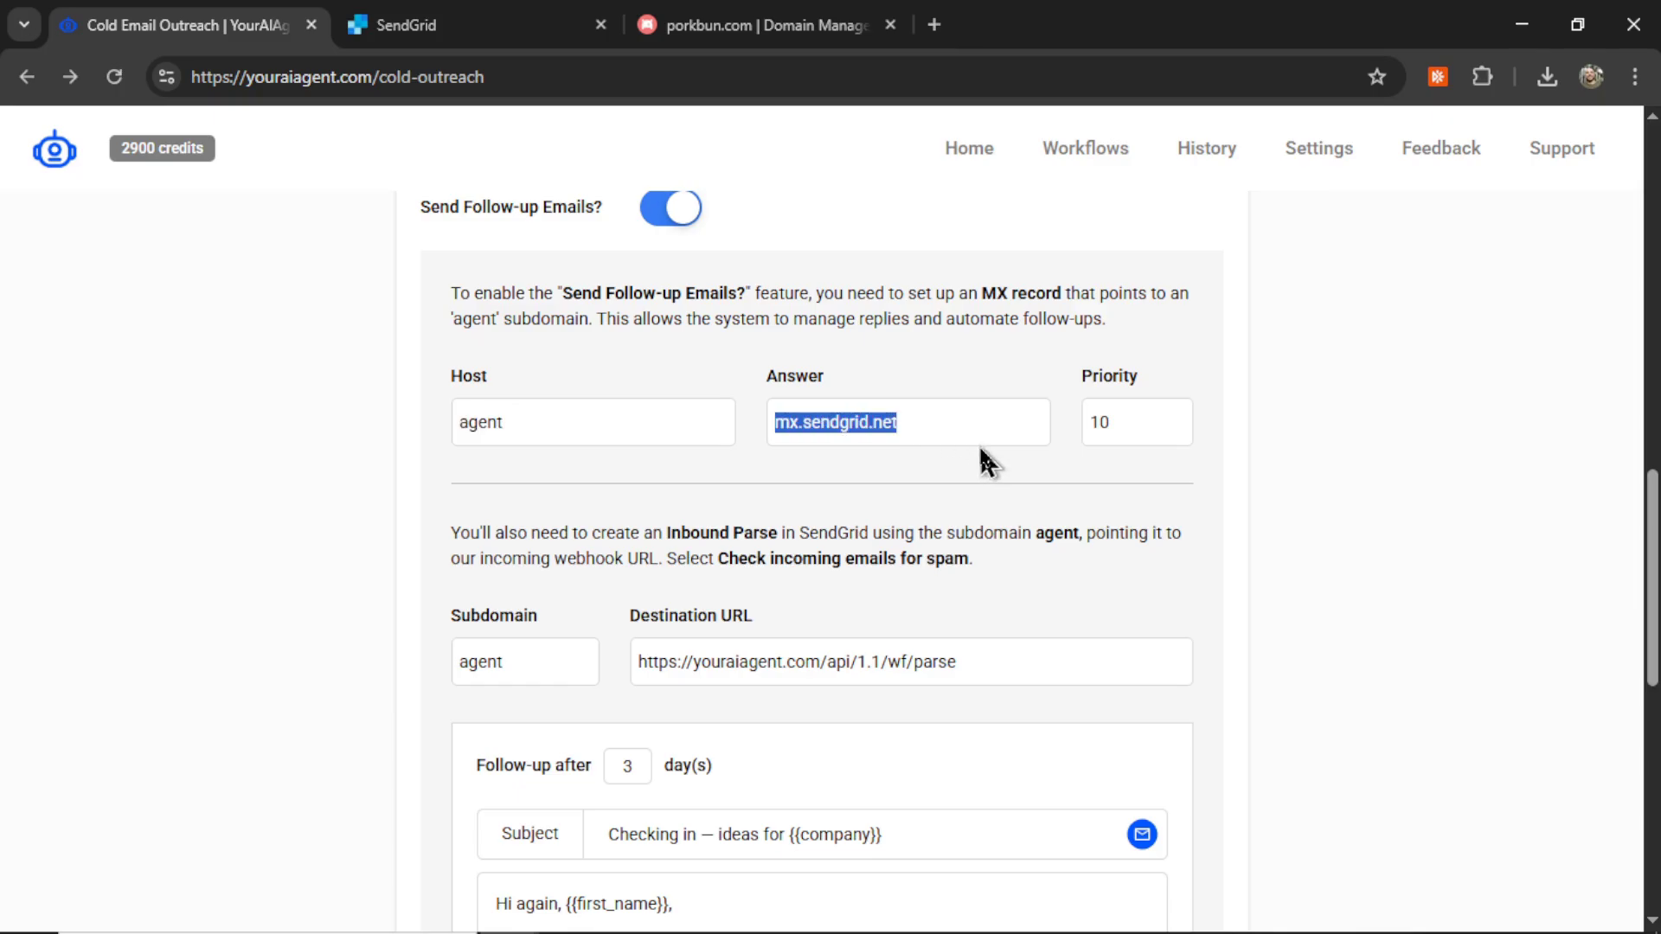
{"action": "left_click", "coordinate": [752, 25]}
{"action": "type", "text": "mx.sendgrid.net"}
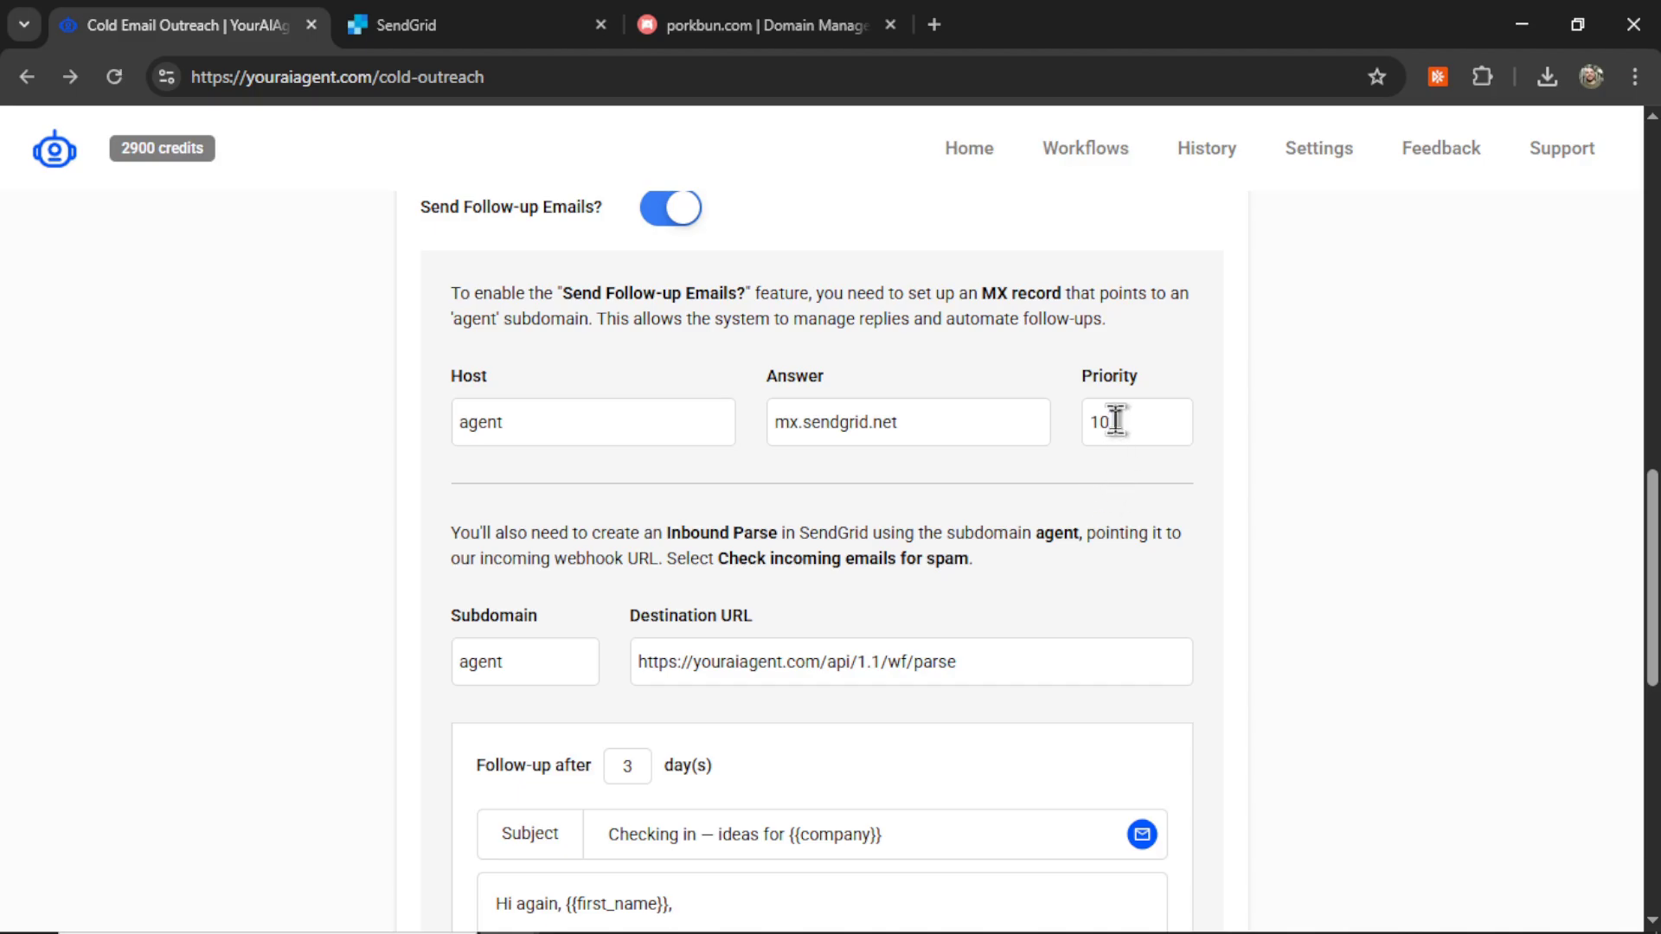
{"action": "double_click", "coordinate": [1119, 423]}
{"action": "key", "text": "ctrl+c"}
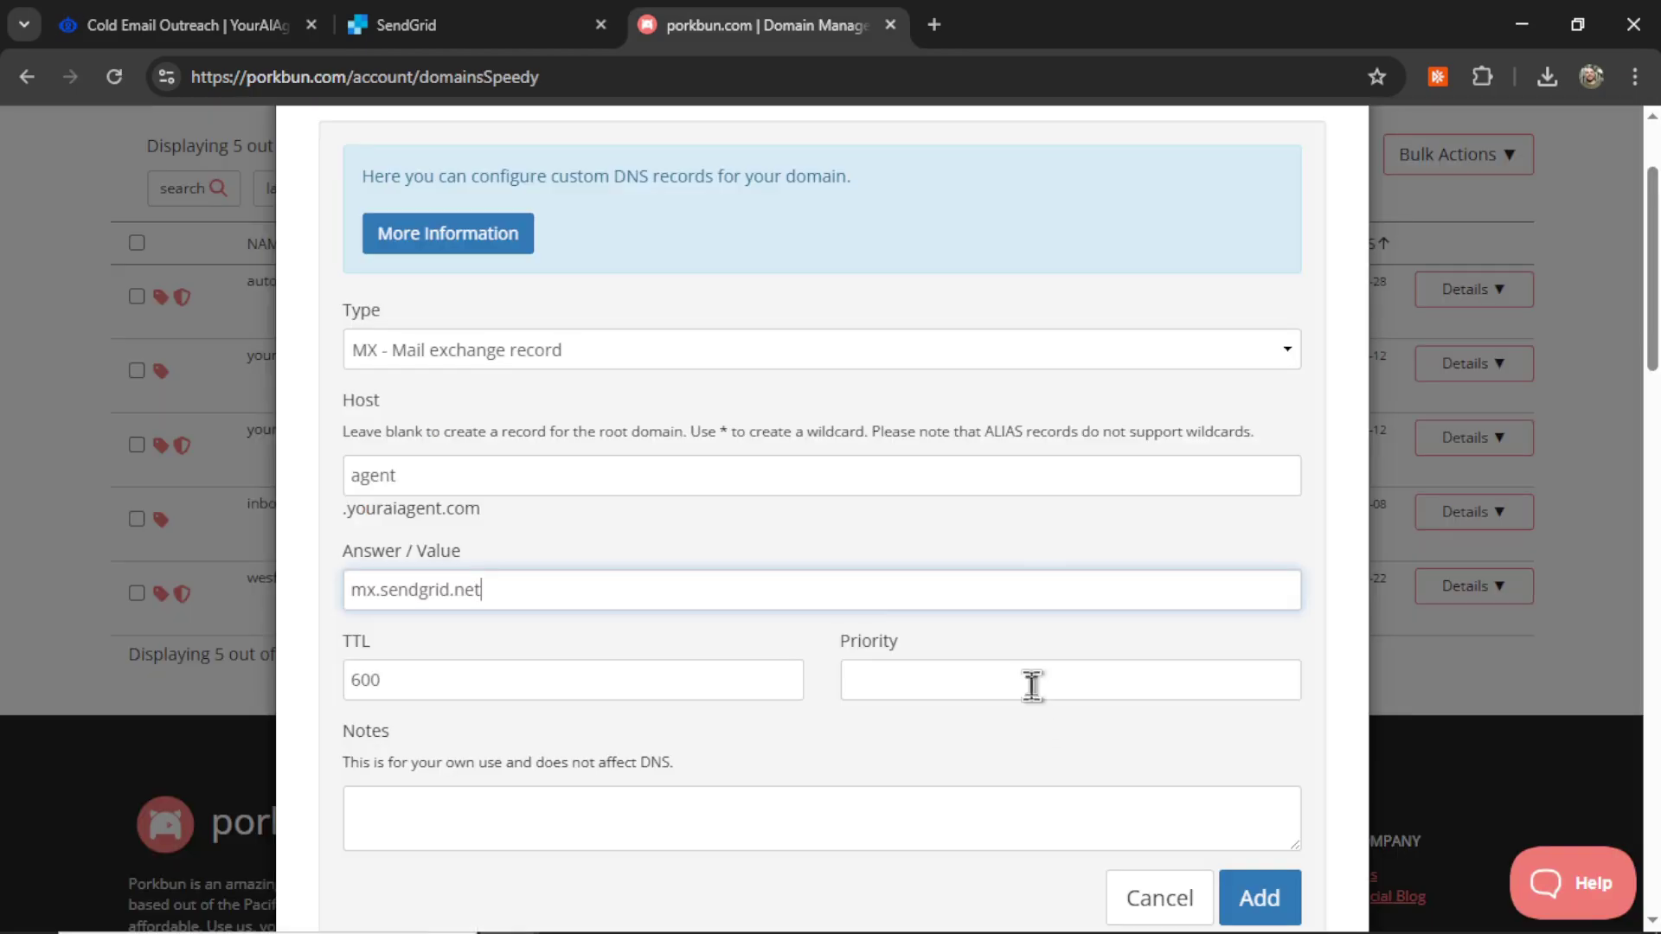
{"action": "left_click", "coordinate": [1031, 686]}
{"action": "key", "text": "ctrl+v"}
{"action": "scroll", "coordinate": [1166, 644], "scroll_direction": "down", "scroll_amount": 2}
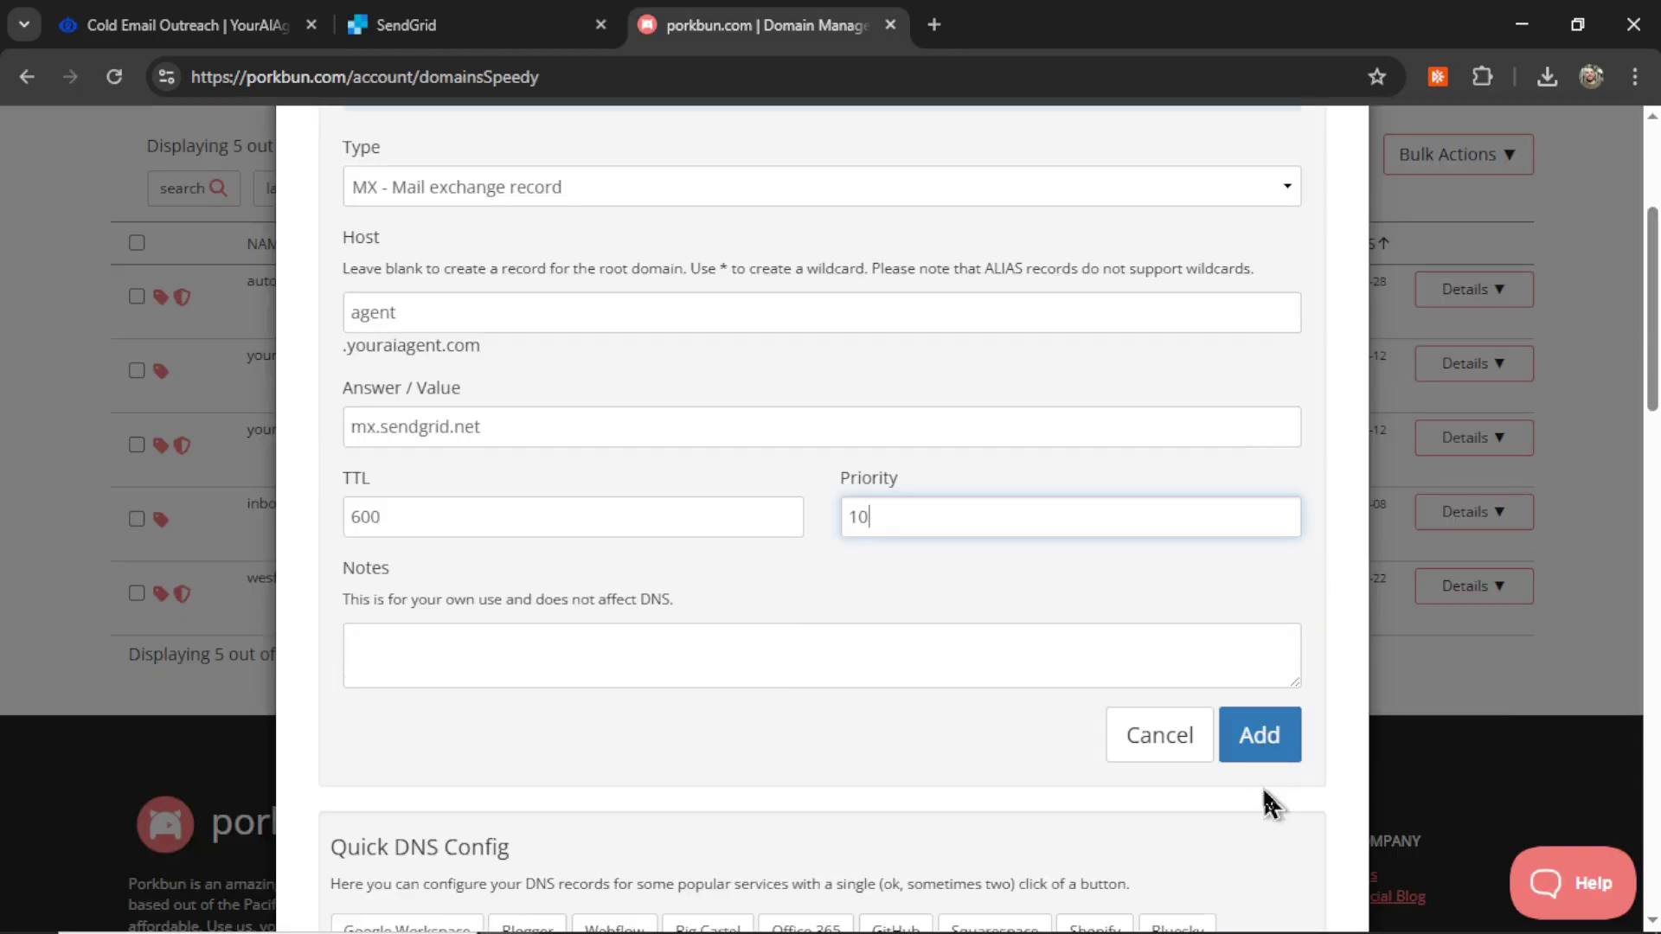
{"action": "left_click", "coordinate": [1259, 766]}
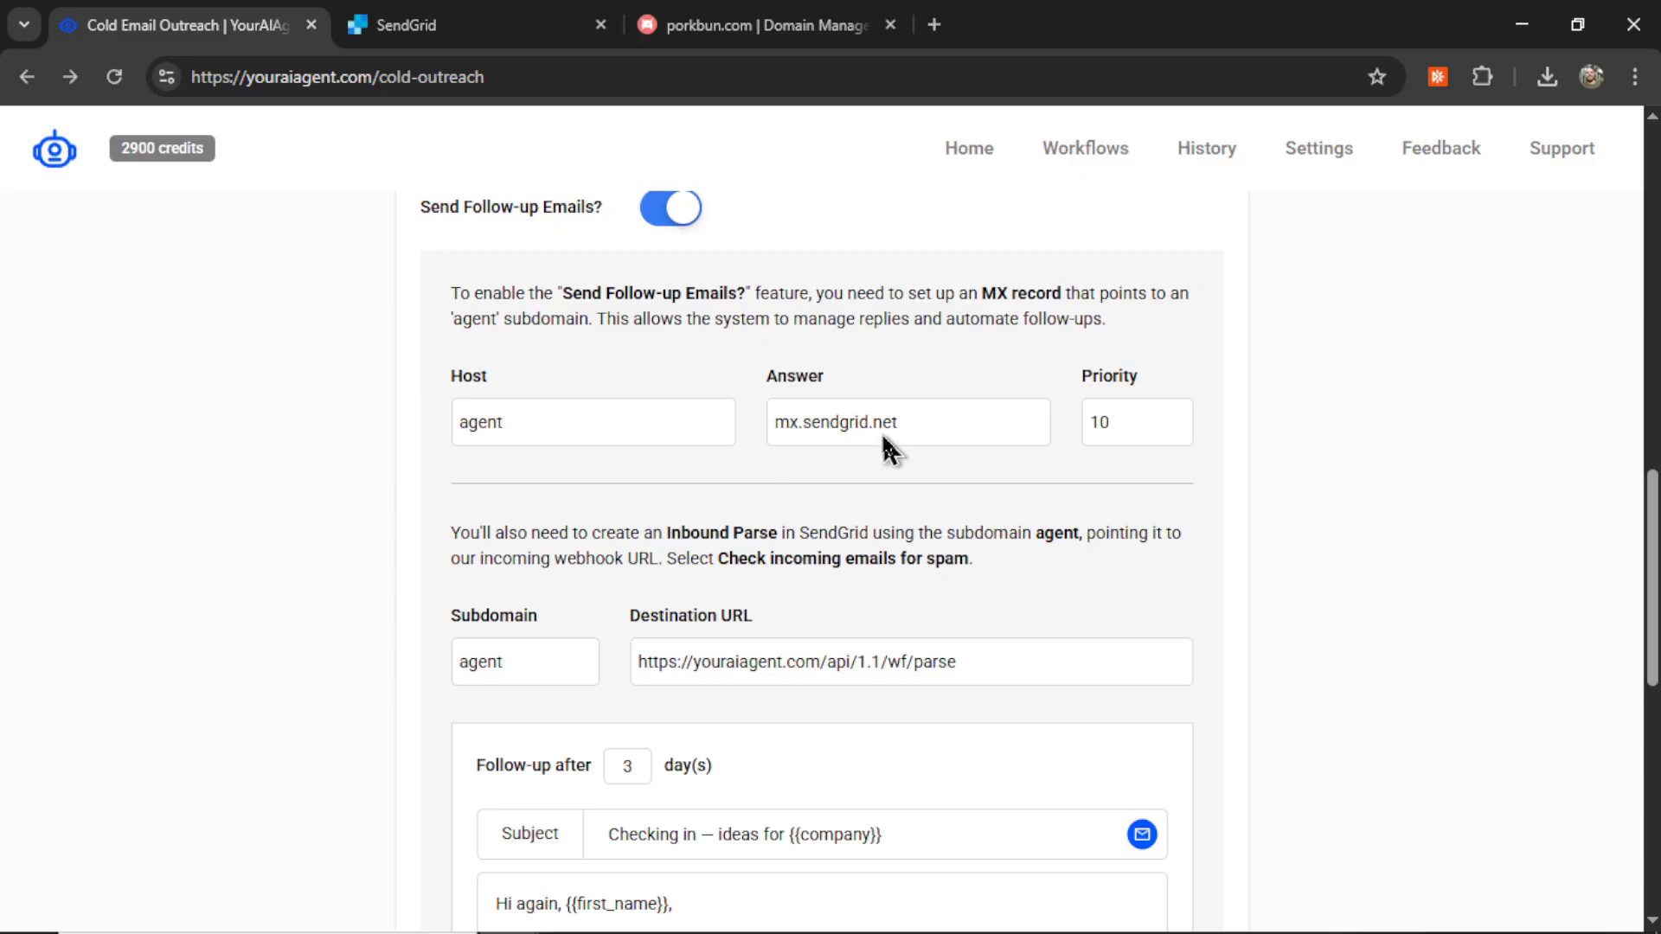
{"action": "scroll", "coordinate": [1072, 589], "scroll_direction": "down", "scroll_amount": 1}
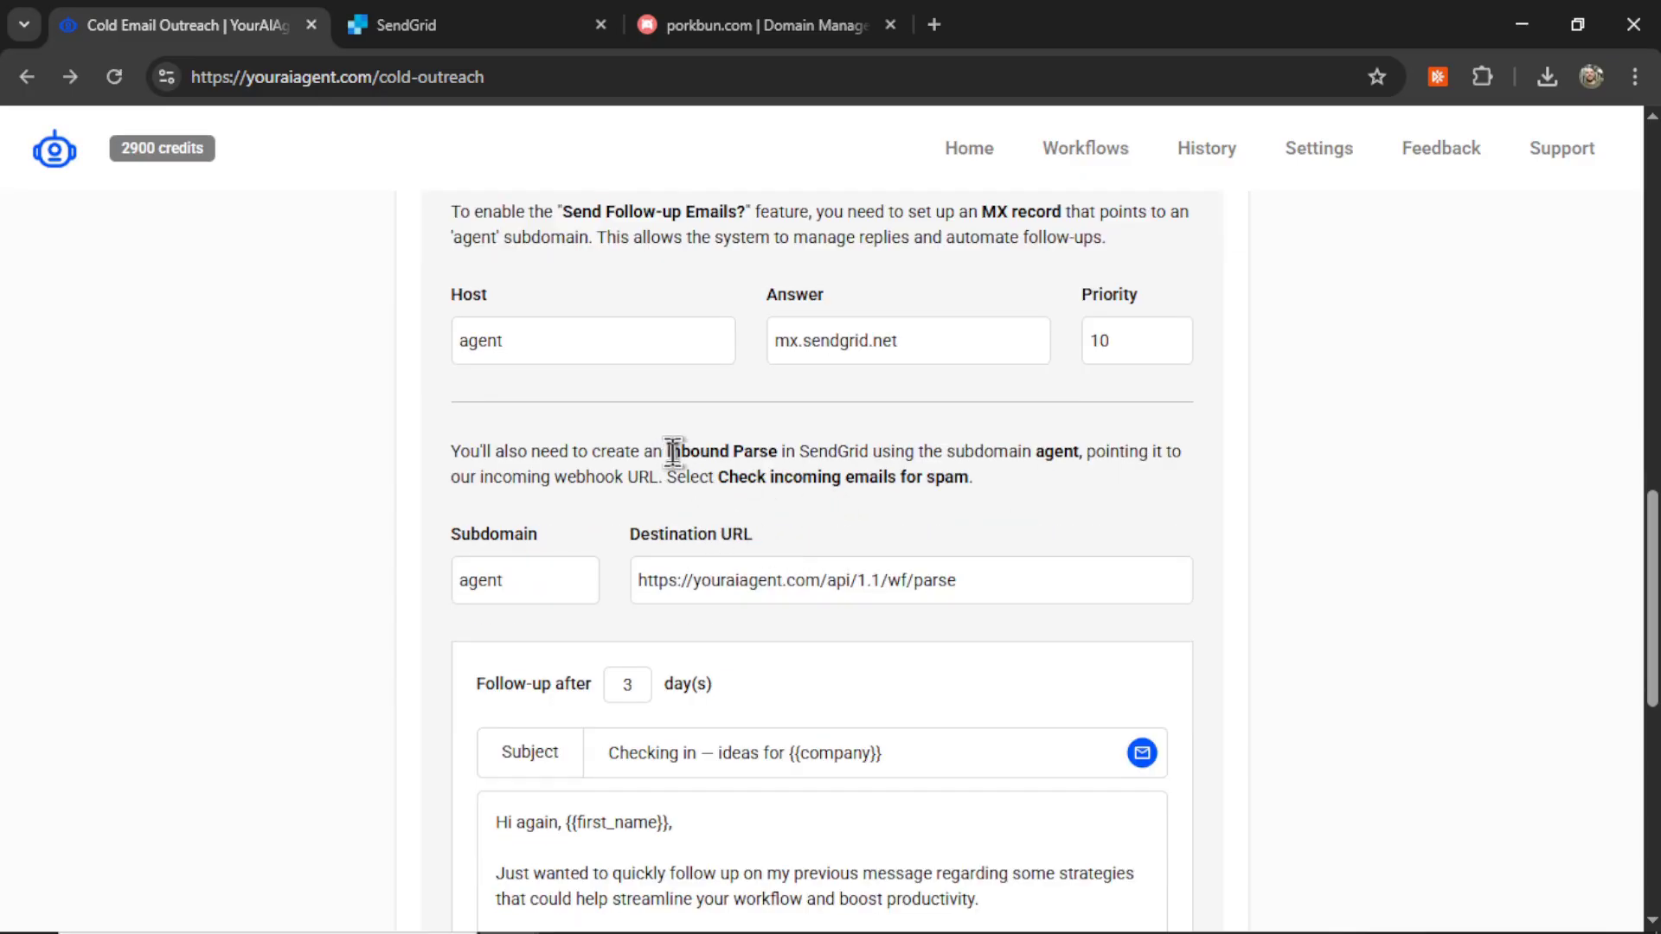
Step: Note the required 'agent' subdomain, copy the destination webhook URL, and return to SendGrid's settings
{"action": "left_click_drag", "start_coordinate": [667, 451], "coordinate": [777, 451]}
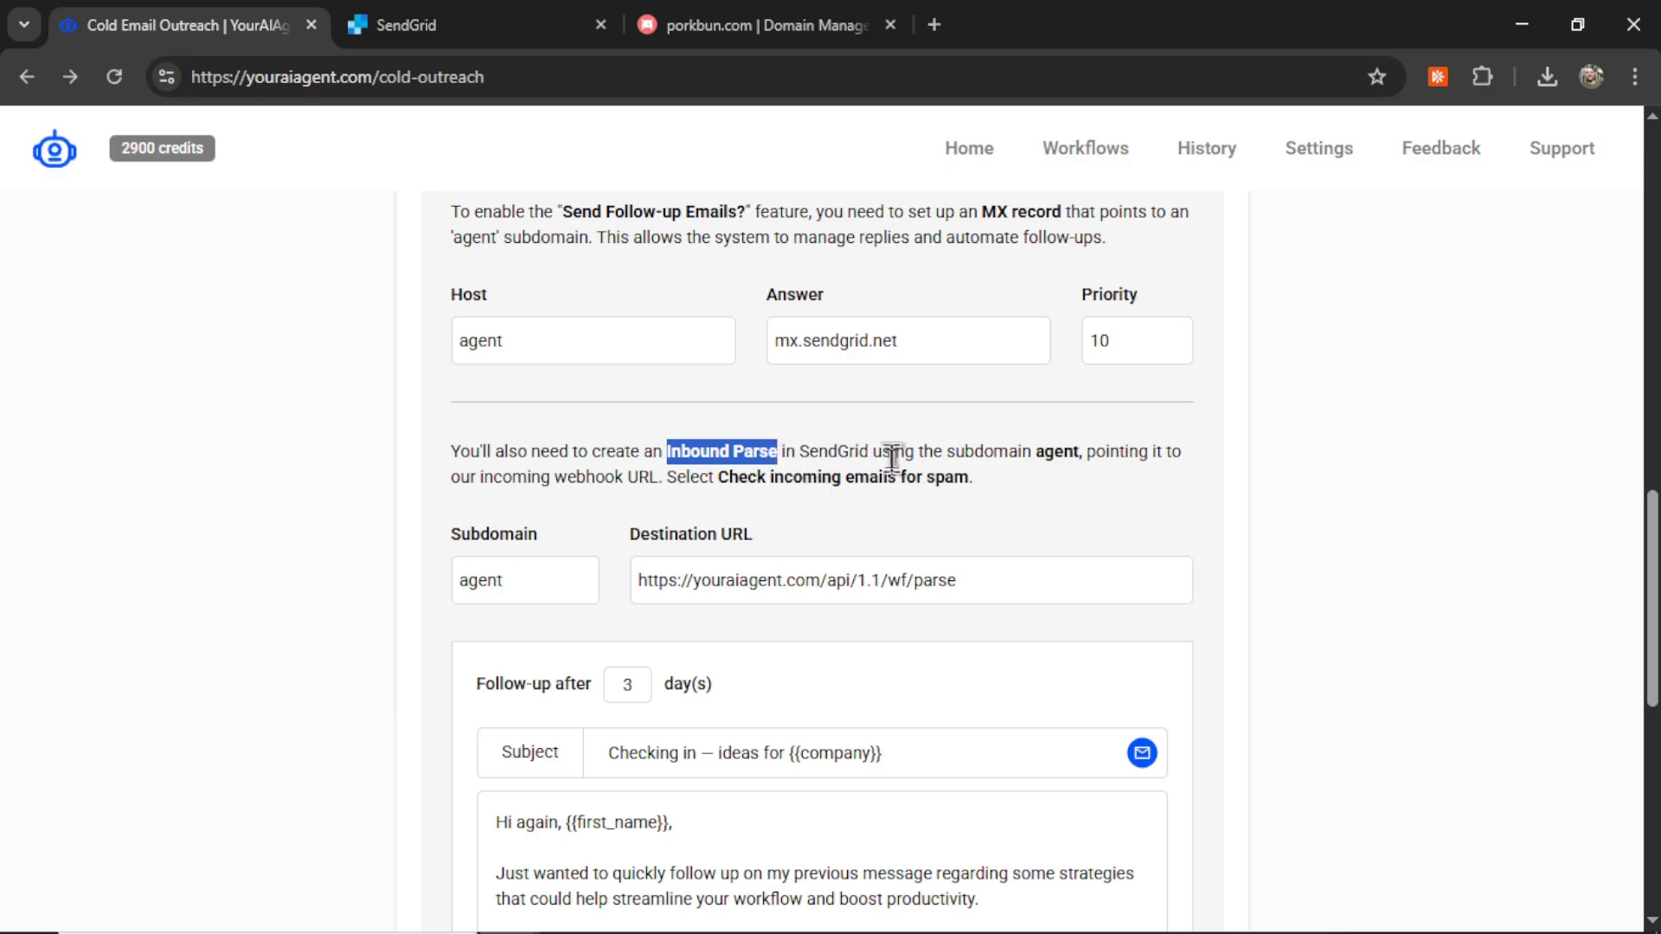
{"action": "left_click_drag", "start_coordinate": [1035, 451], "coordinate": [1106, 451]}
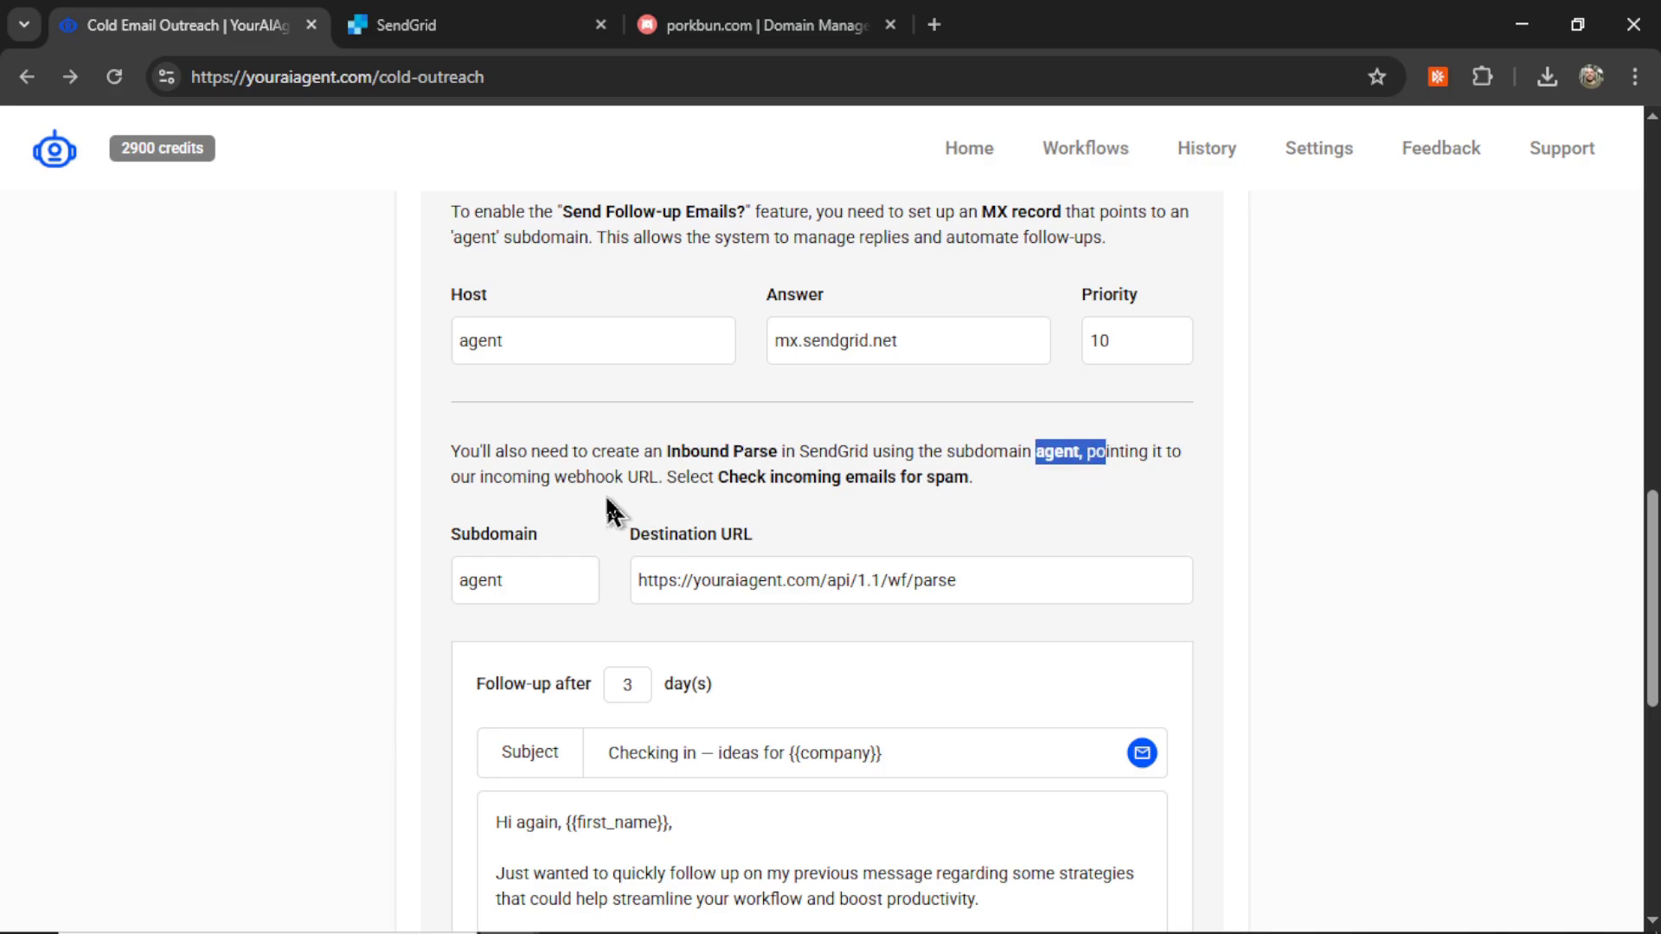
{"action": "triple_click", "coordinate": [978, 587]}
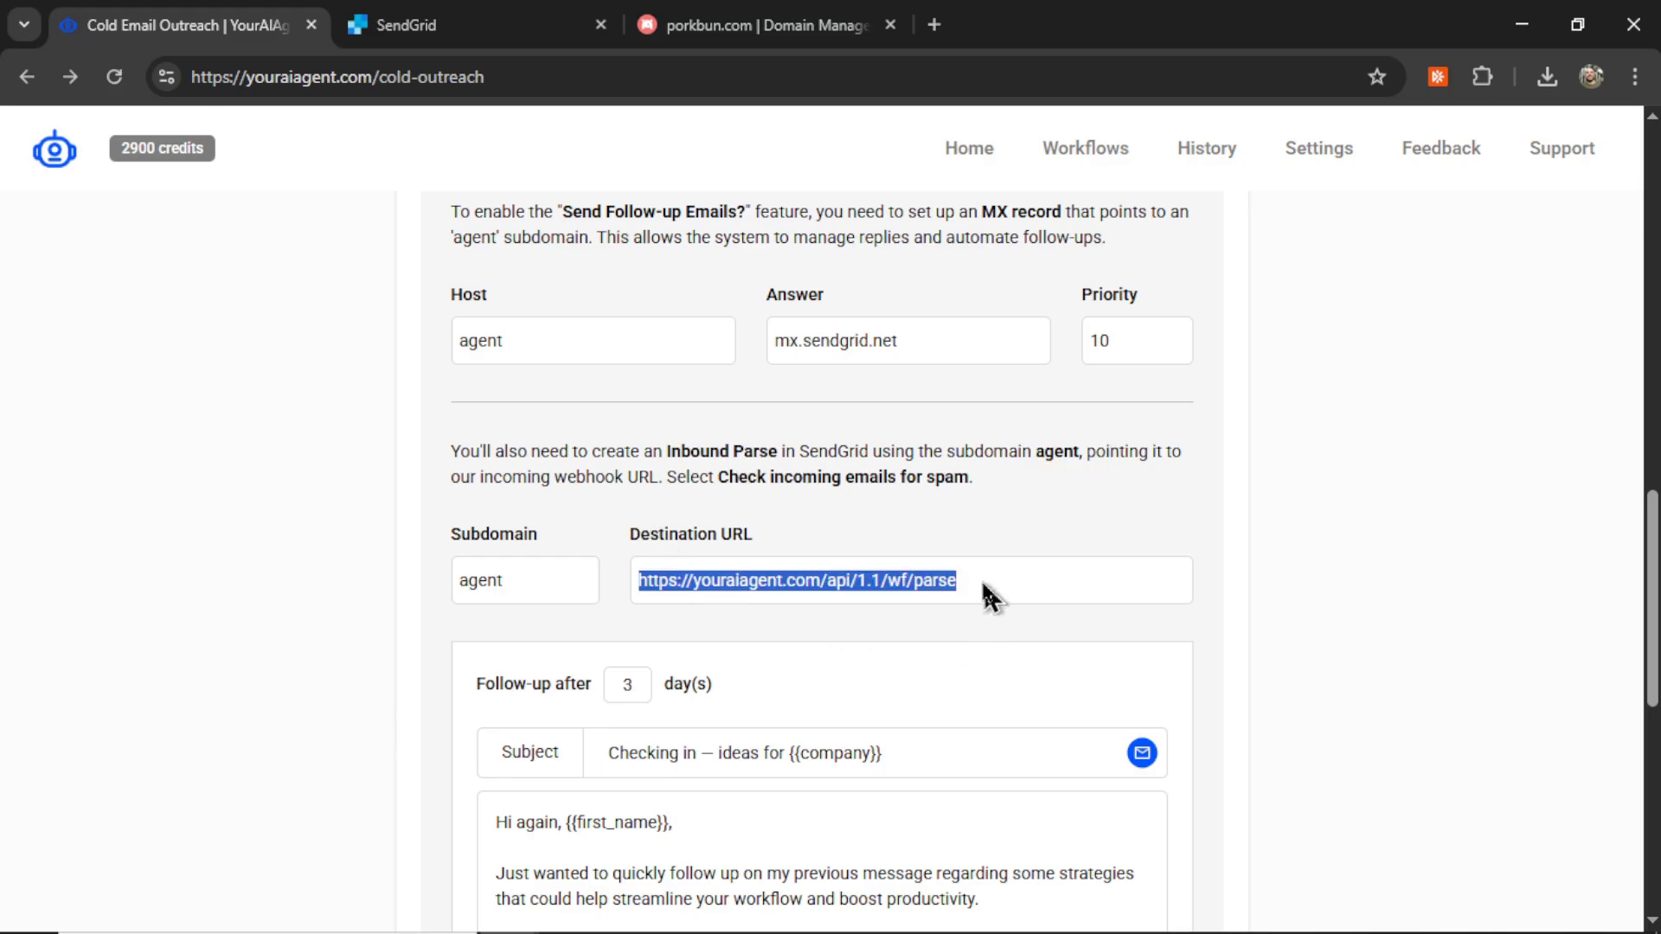
{"action": "key", "text": "ctrl+Tab"}
{"action": "scroll", "coordinate": [115, 544], "scroll_direction": "down", "scroll_amount": 6}
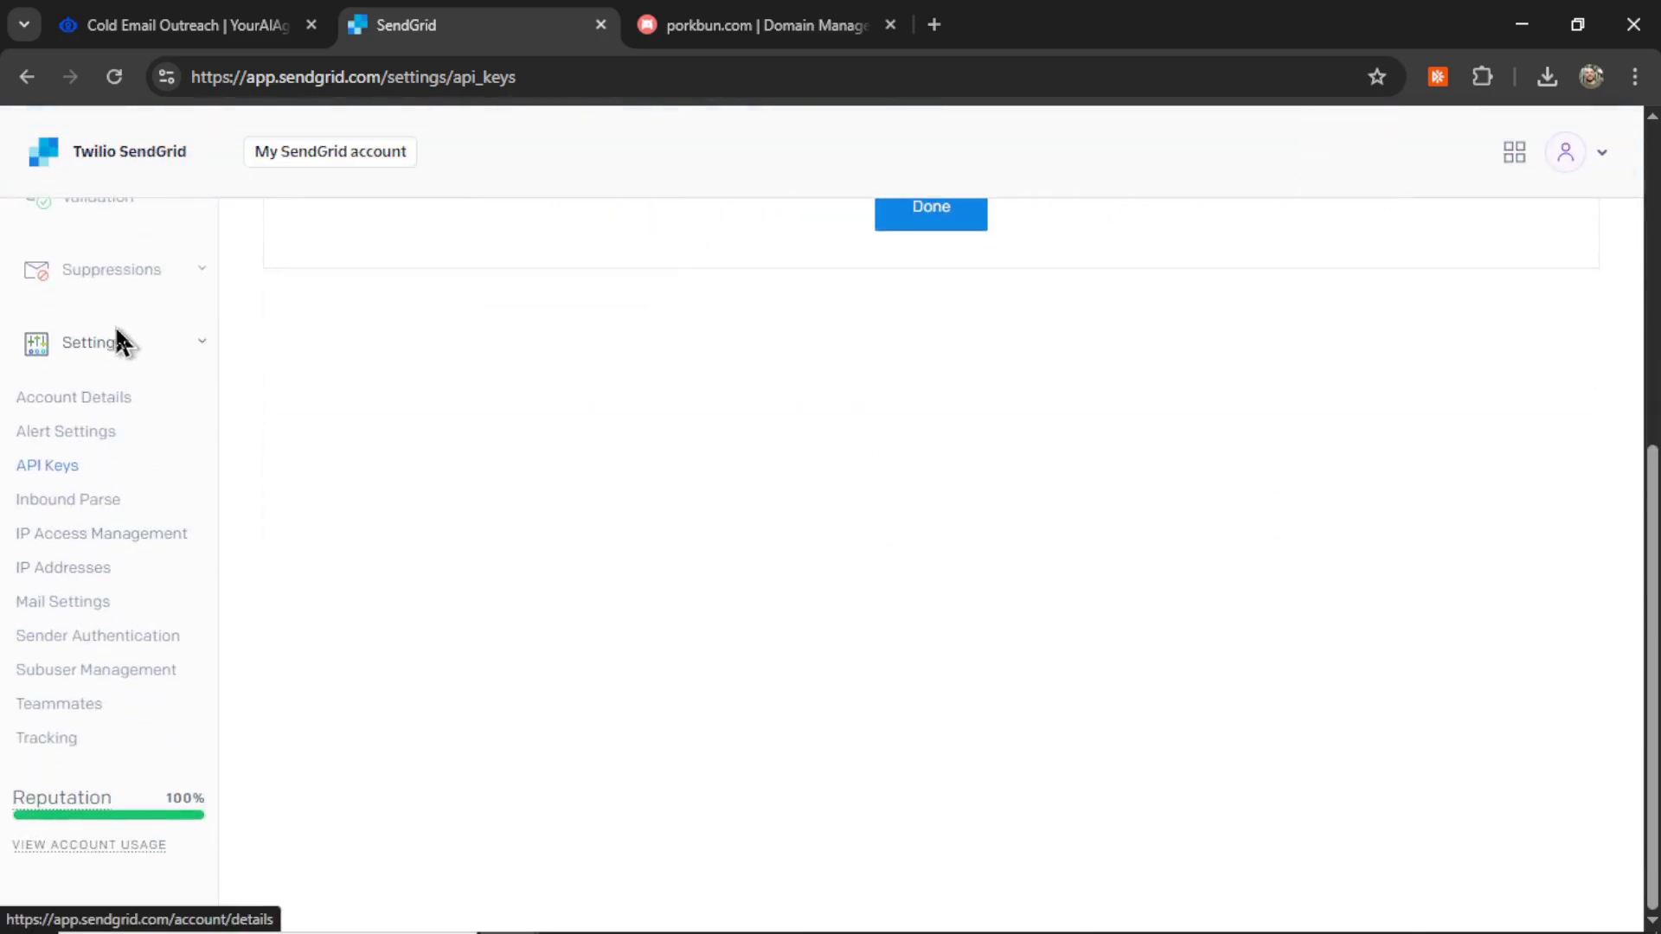
Step: Start a new Inbound Parse host with subdomain 'agent' on the youraiagent.com domain
{"action": "left_click", "coordinate": [94, 510]}
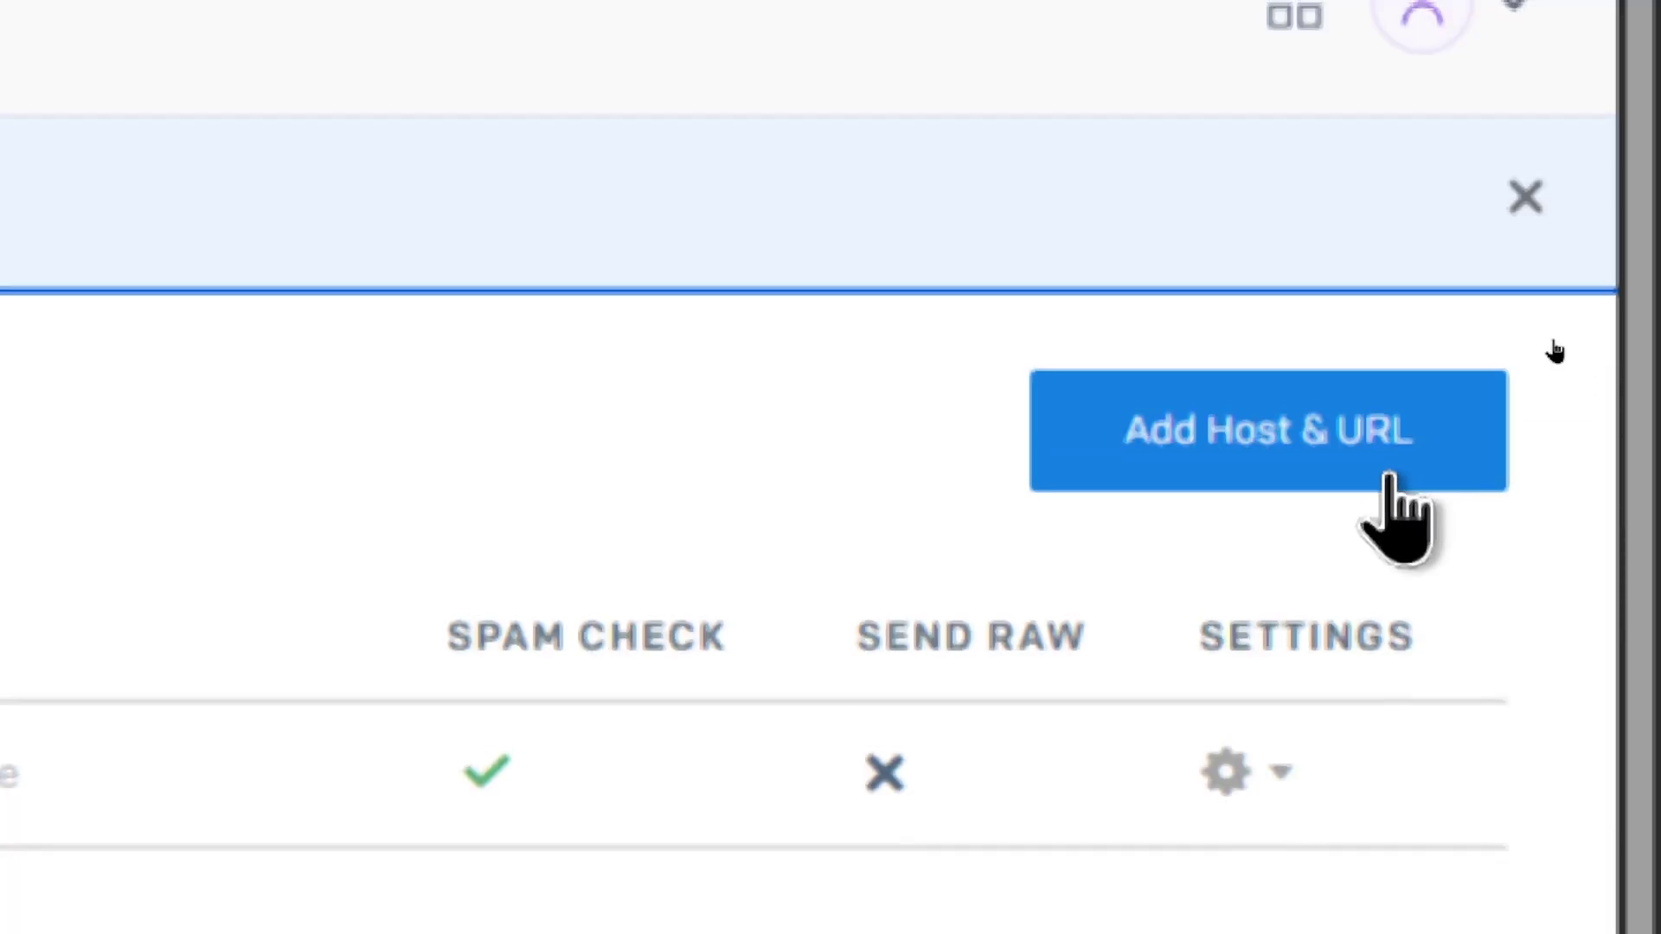
{"action": "left_click", "coordinate": [1389, 479]}
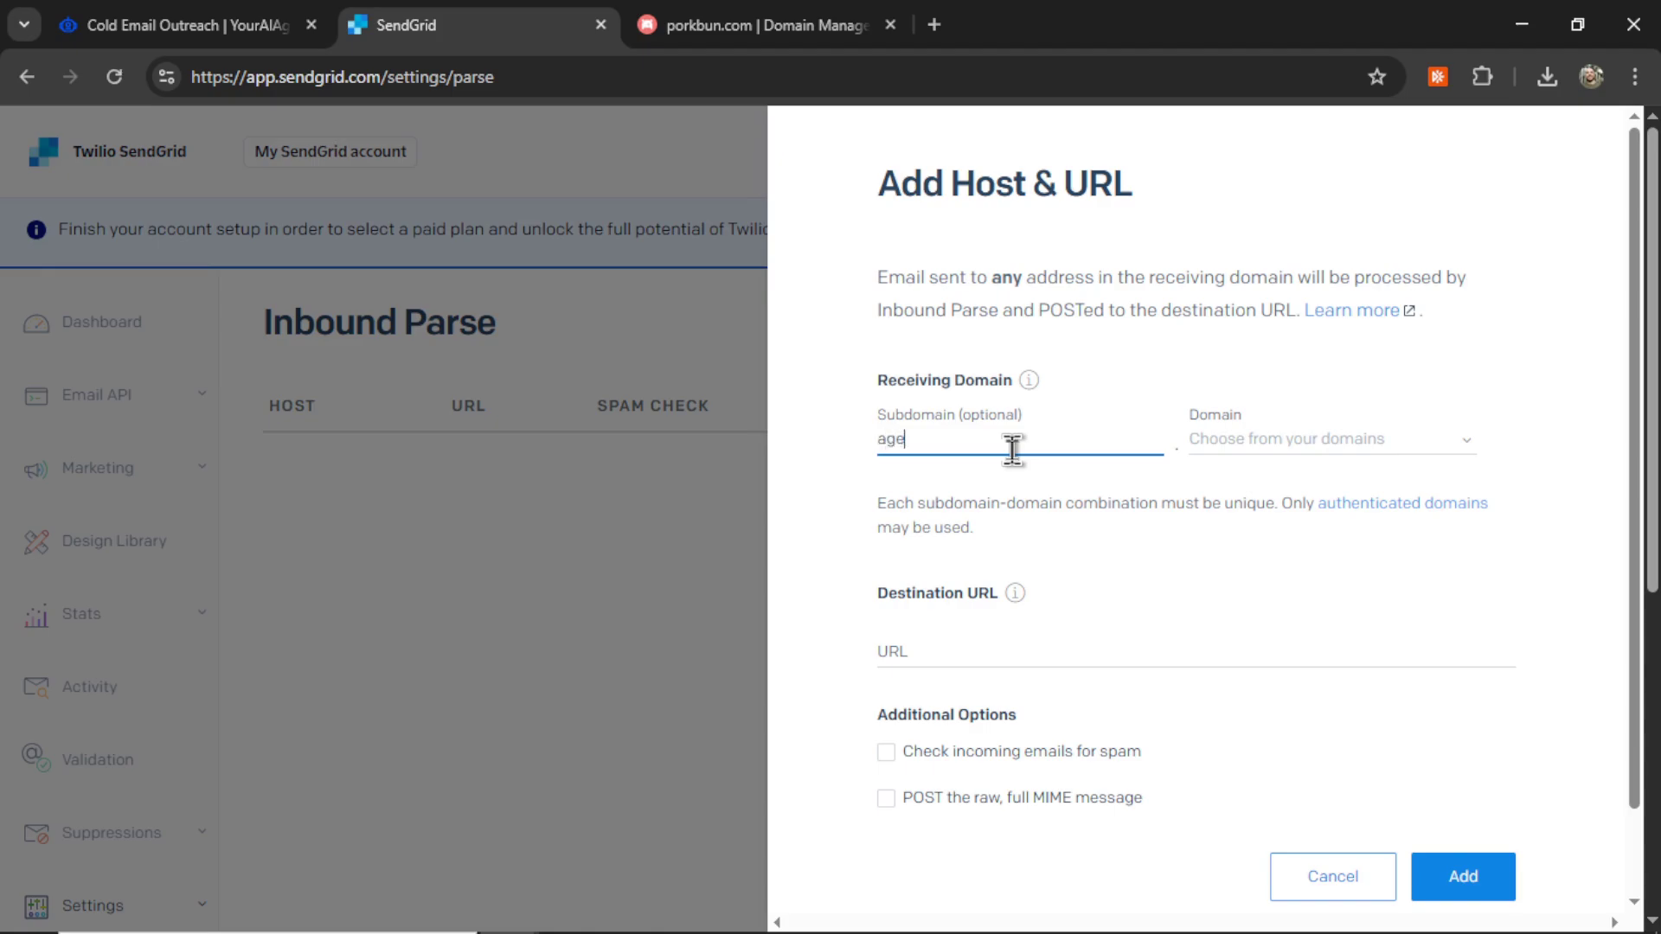
{"action": "type", "text": "agent"}
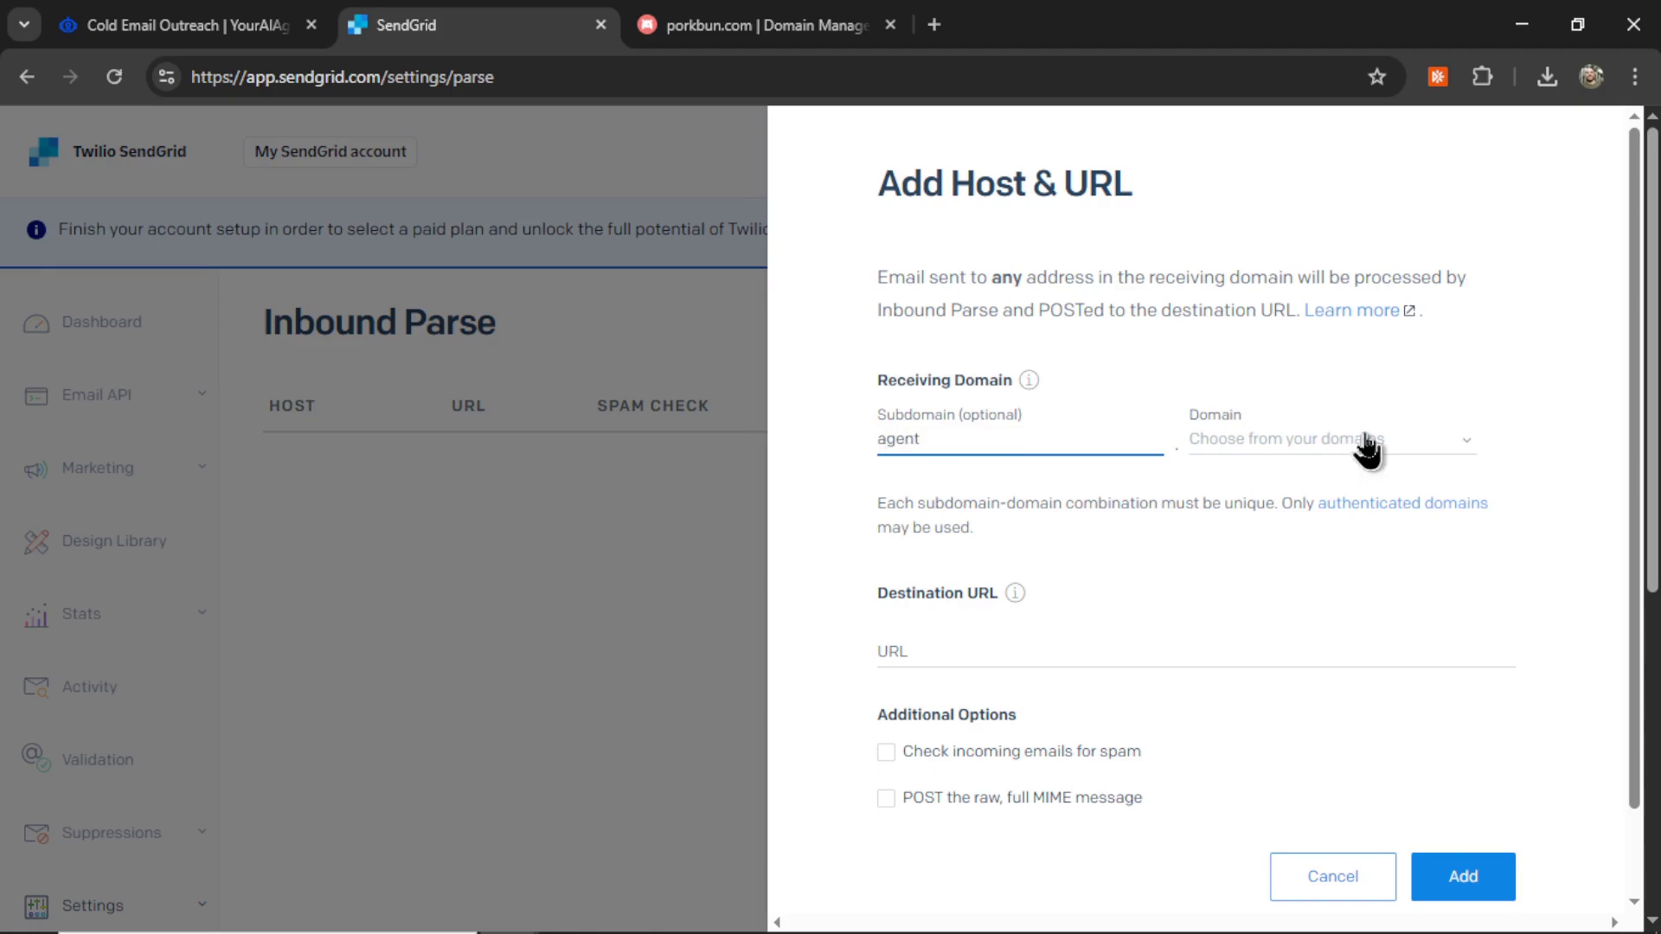
{"action": "left_click", "coordinate": [1367, 441]}
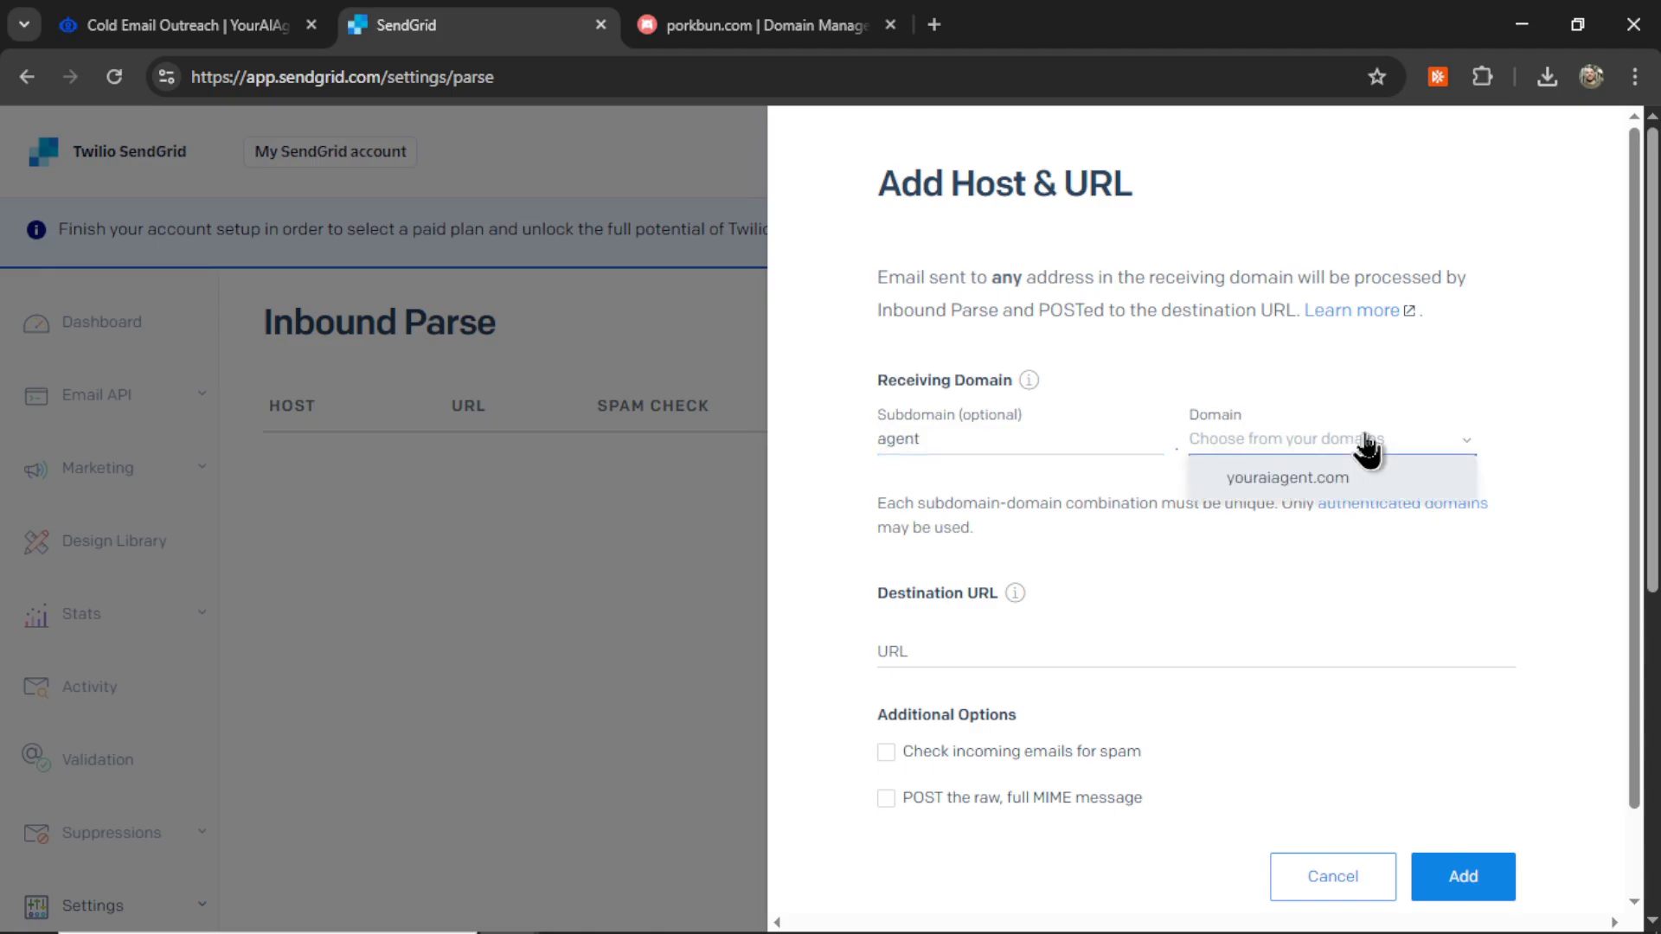
{"action": "left_click", "coordinate": [1321, 486]}
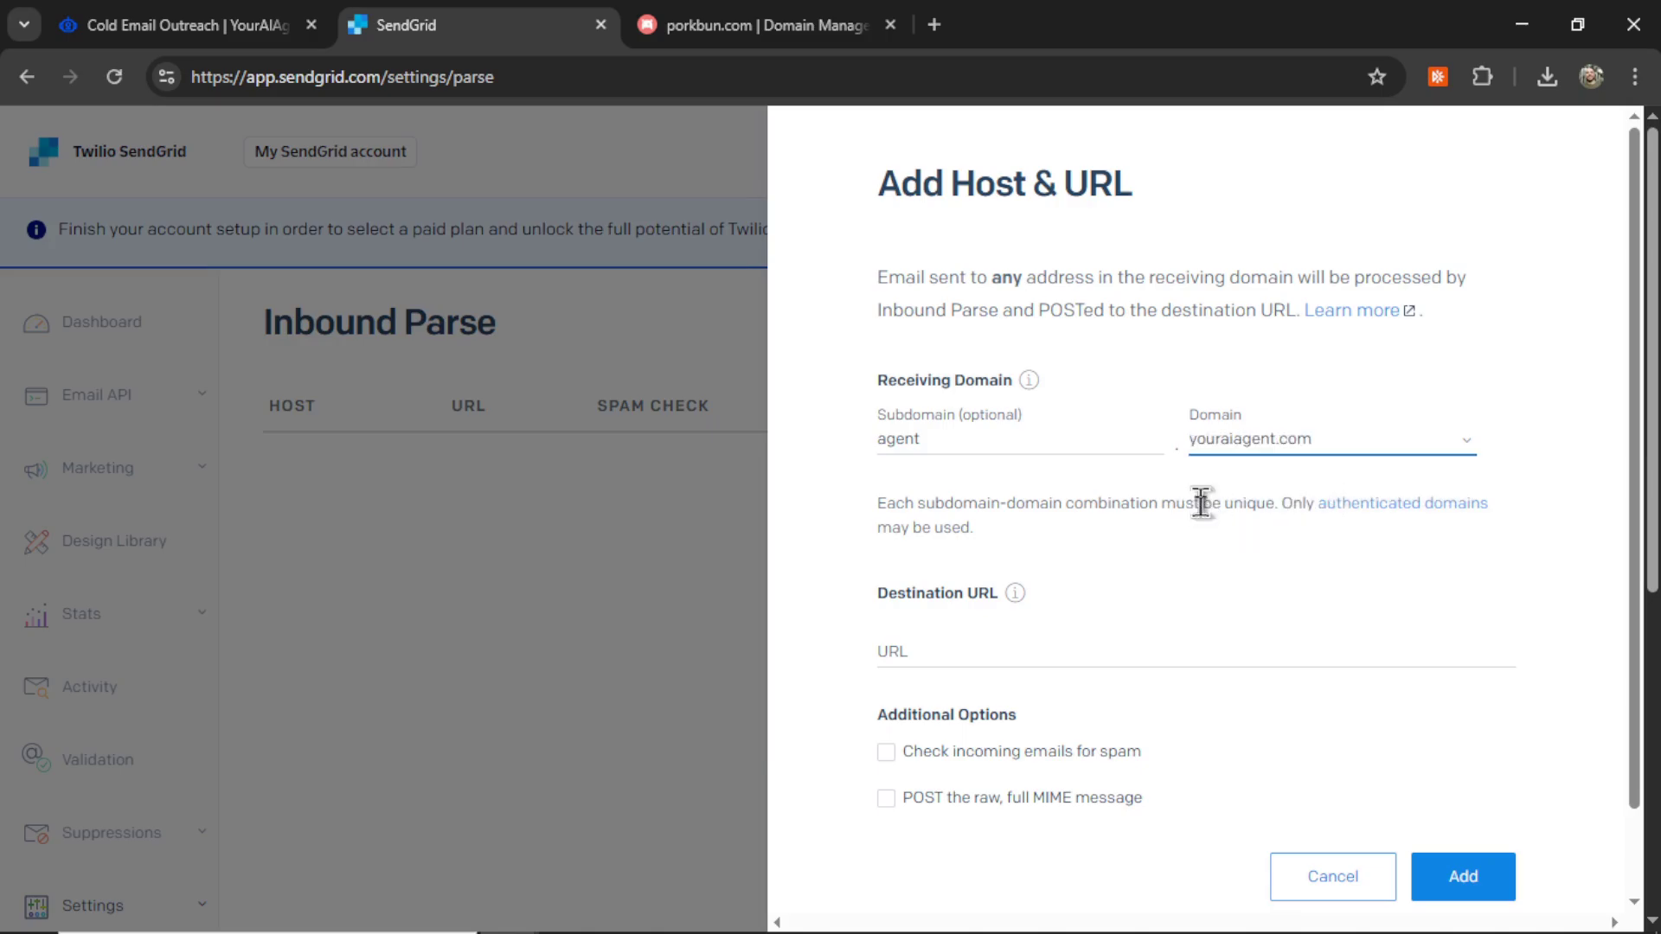
{"action": "key", "text": "ctrl+shift+Tab"}
{"action": "left_click", "coordinate": [1018, 594]}
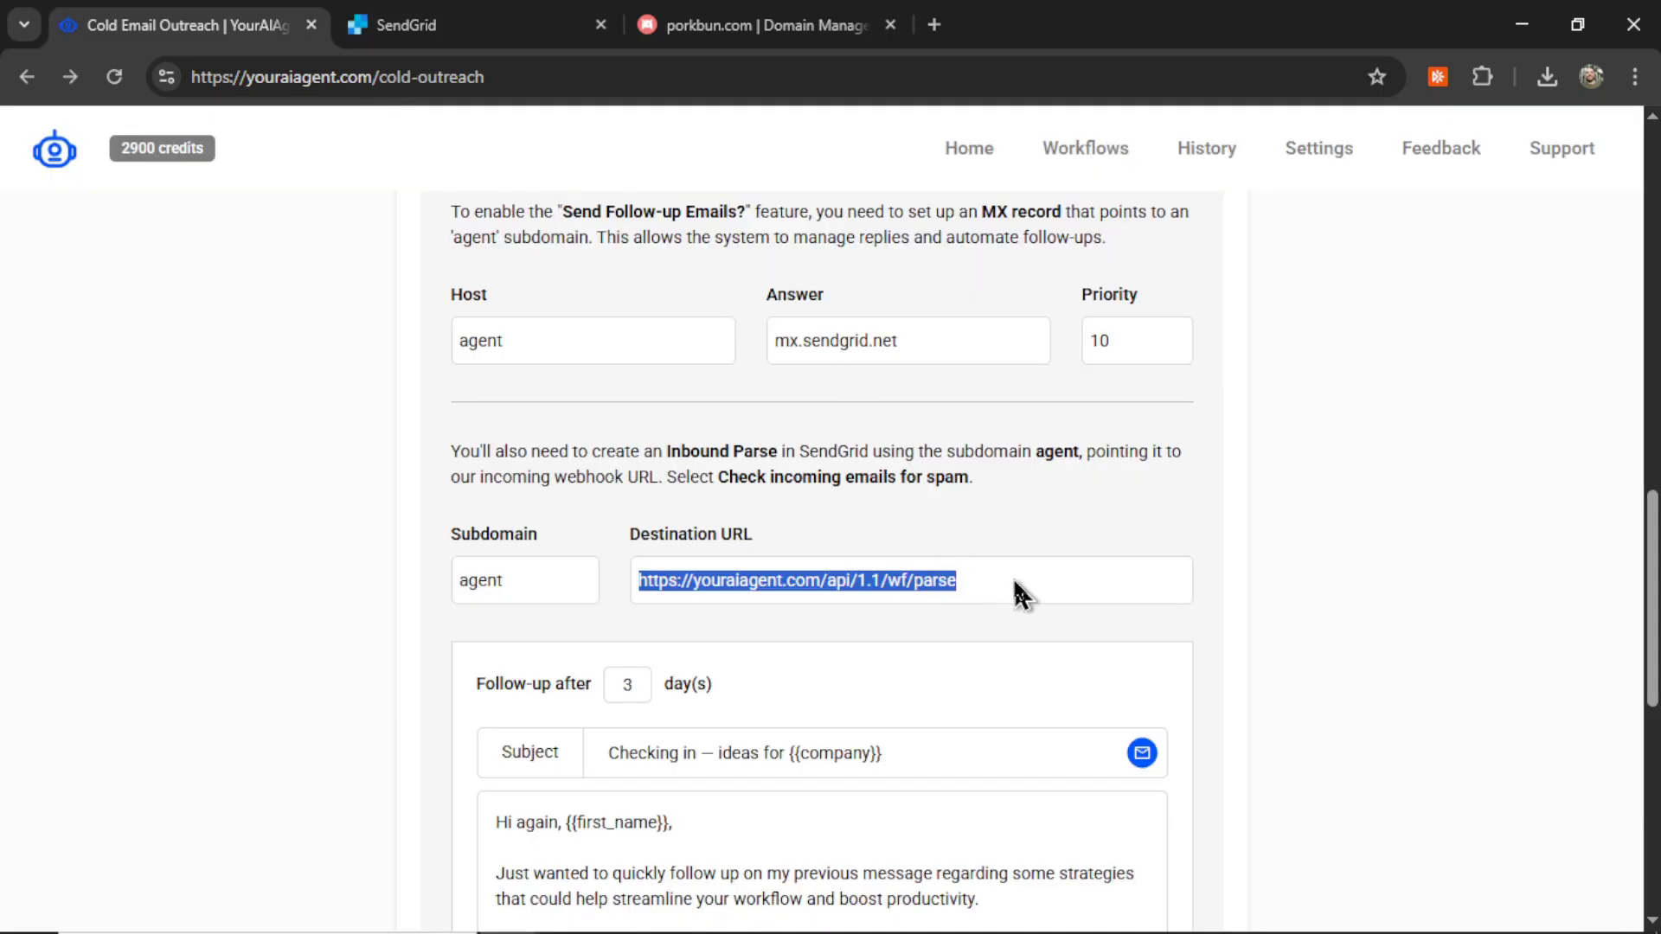
{"action": "key", "text": "ctrl+c"}
{"action": "key", "text": "ctrl+Tab"}
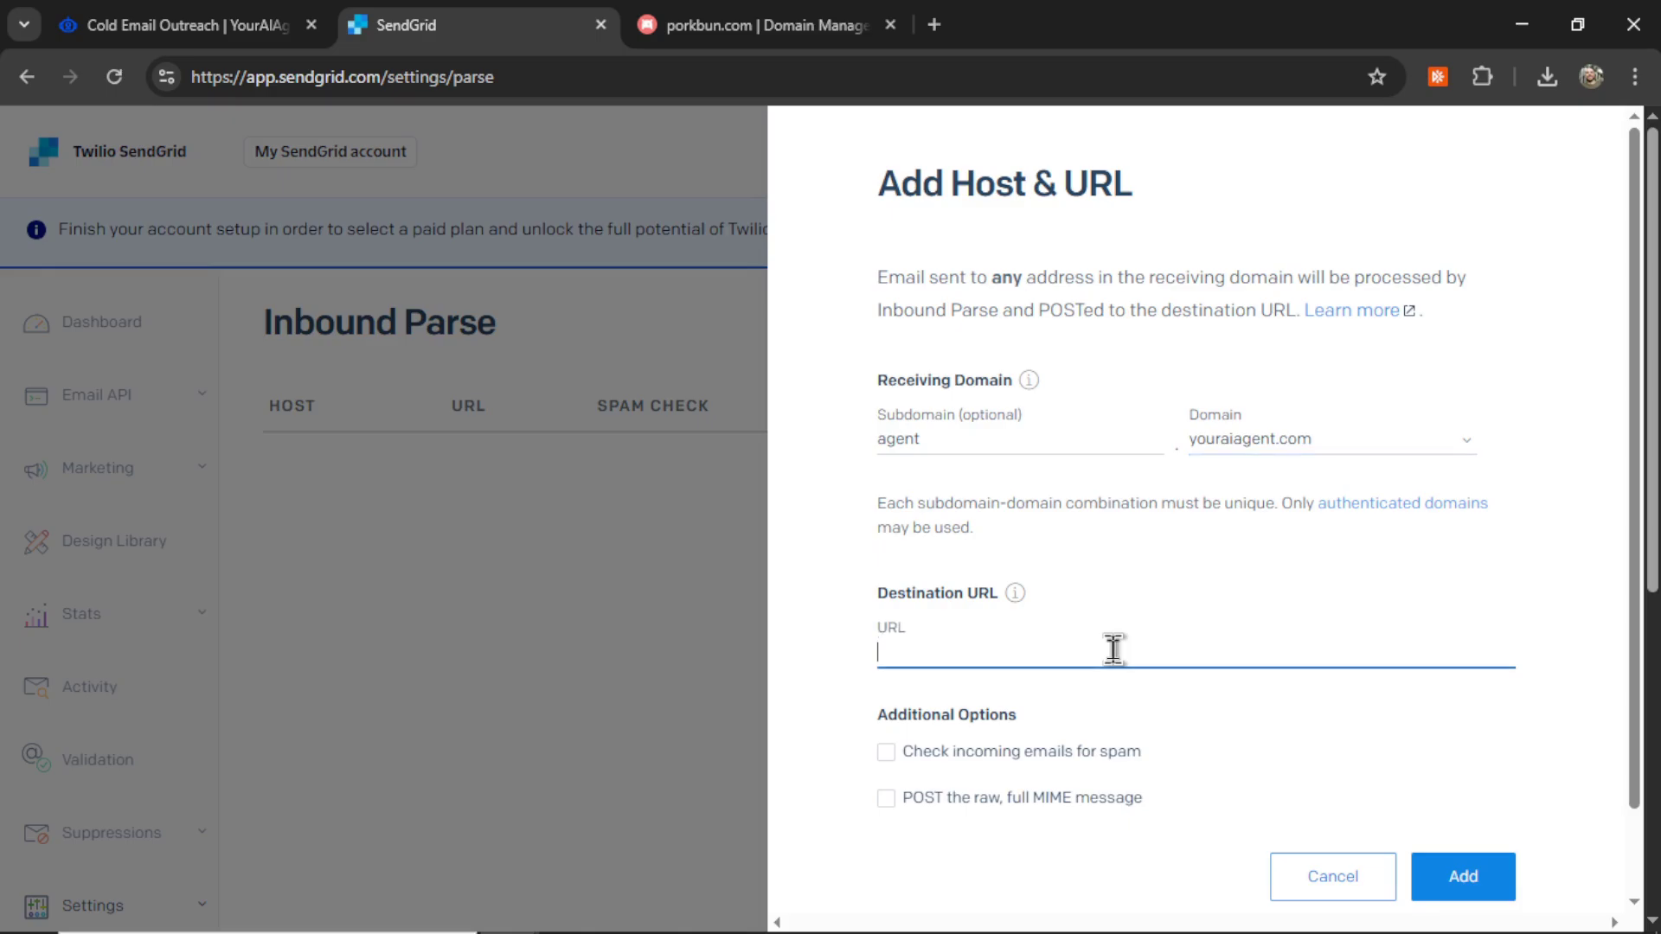
{"action": "key", "text": "ctrl+v"}
{"action": "scroll", "coordinate": [1307, 654], "scroll_direction": "down", "scroll_amount": 1}
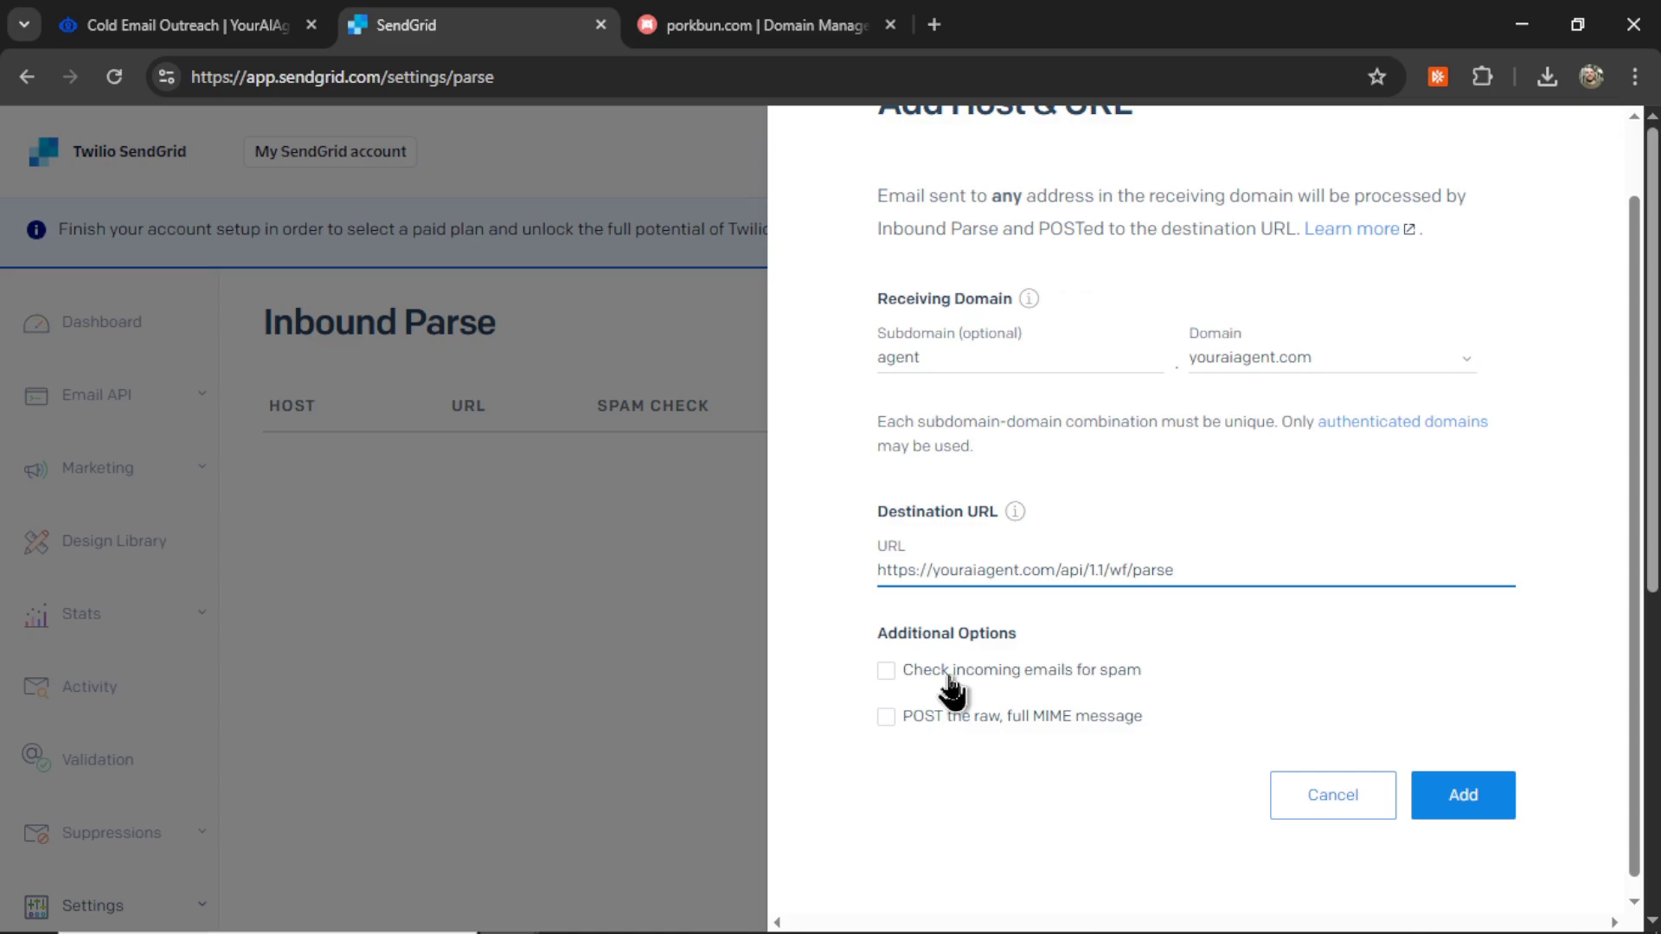
{"action": "left_click", "coordinate": [886, 673]}
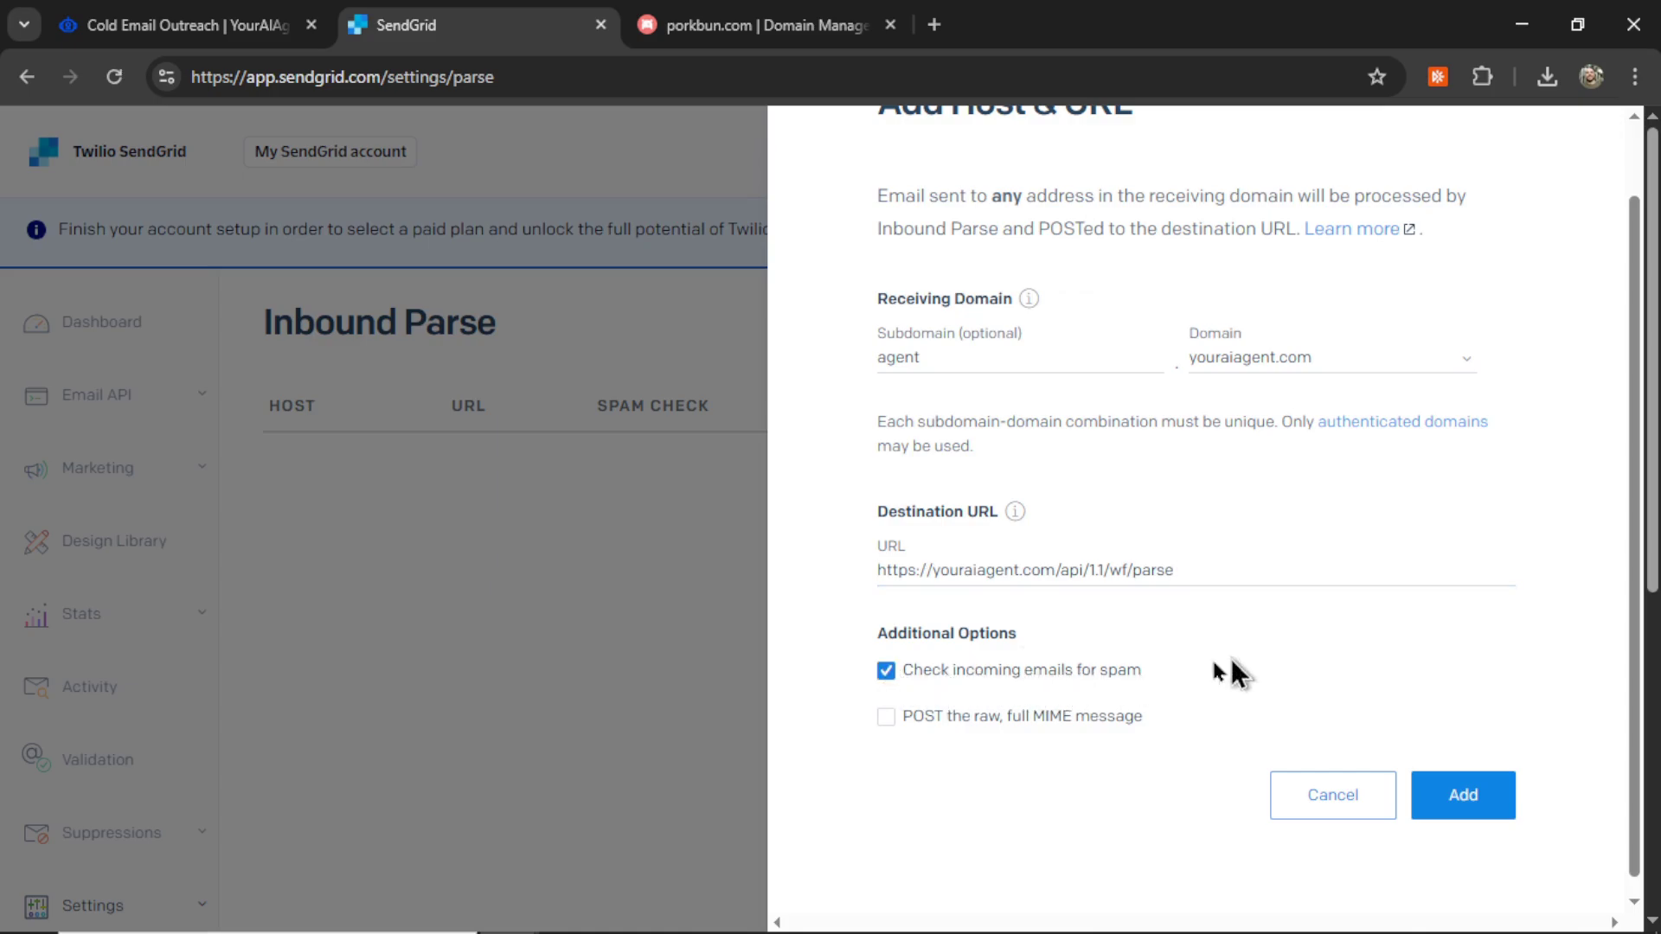
{"action": "left_click", "coordinate": [1471, 797]}
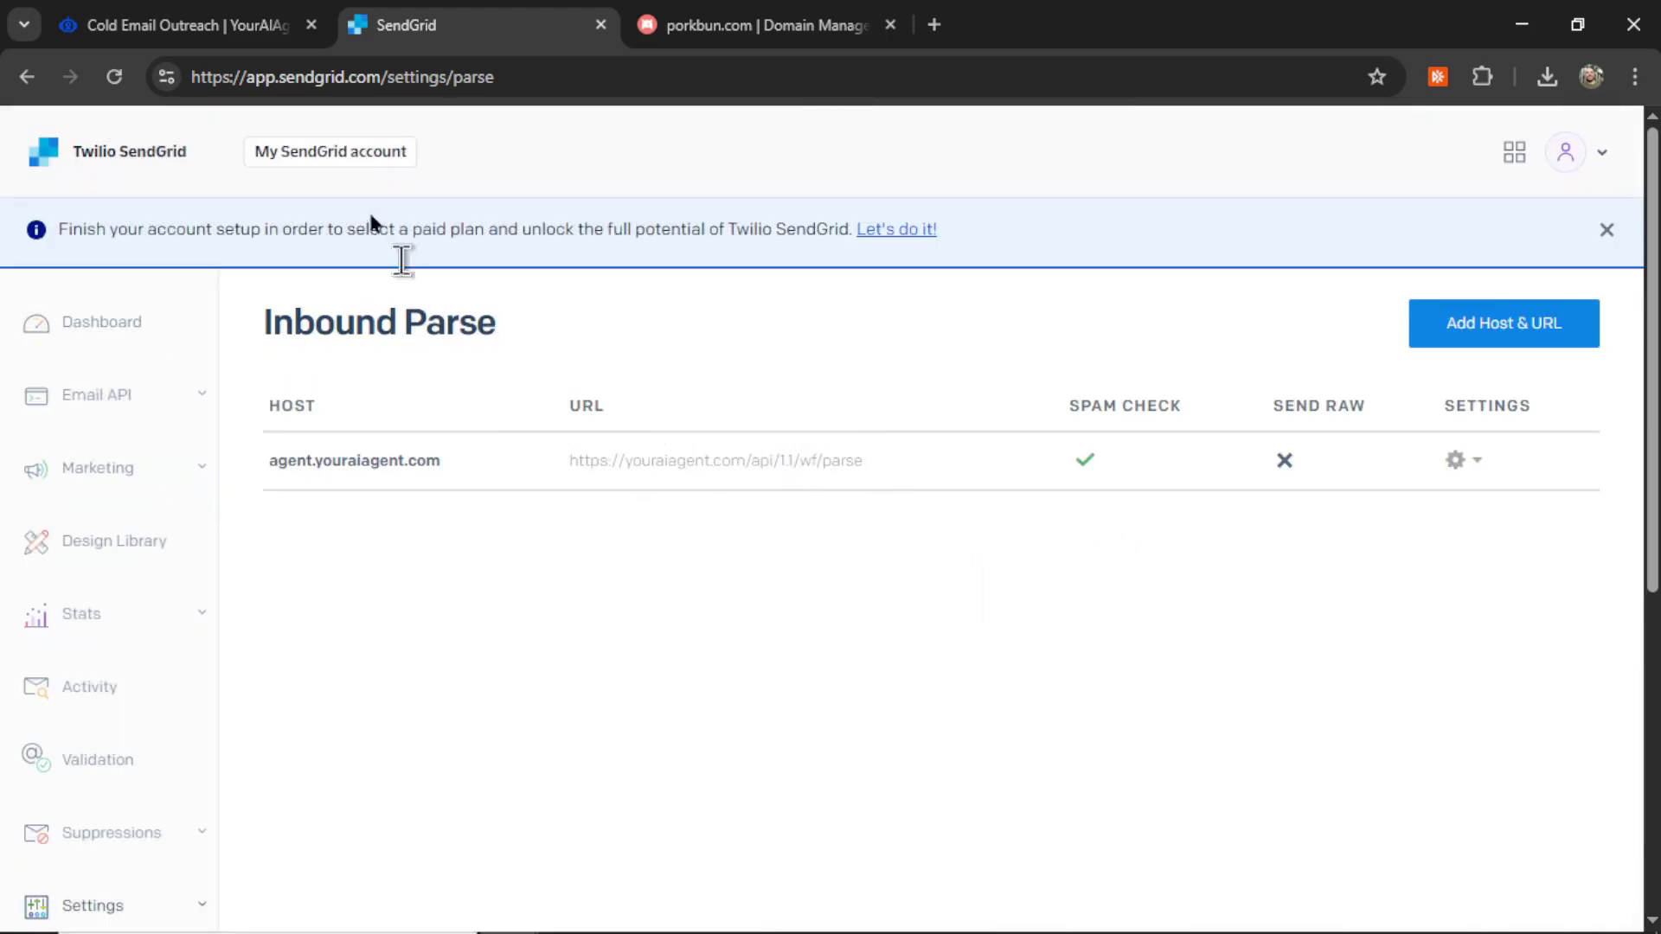
Step: Back in the outreach form, keep follow-up emails enabled and review the follow-up and final pitch templates
{"action": "left_click", "coordinate": [186, 24]}
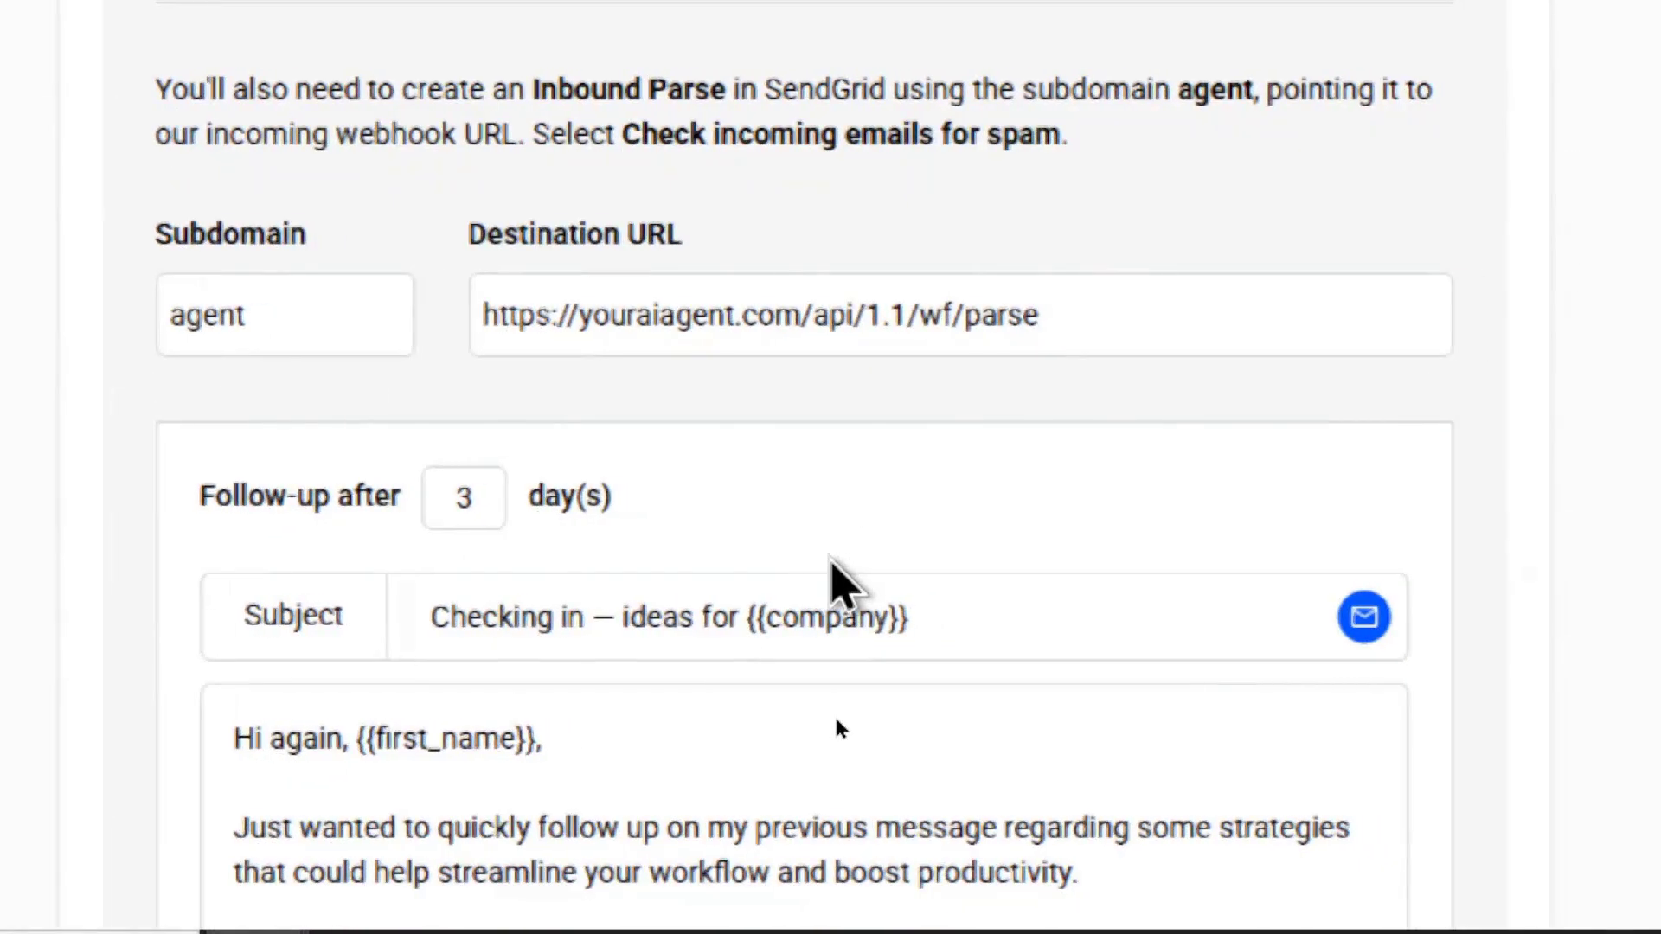
{"action": "scroll", "coordinate": [837, 727], "scroll_direction": "down", "scroll_amount": 8}
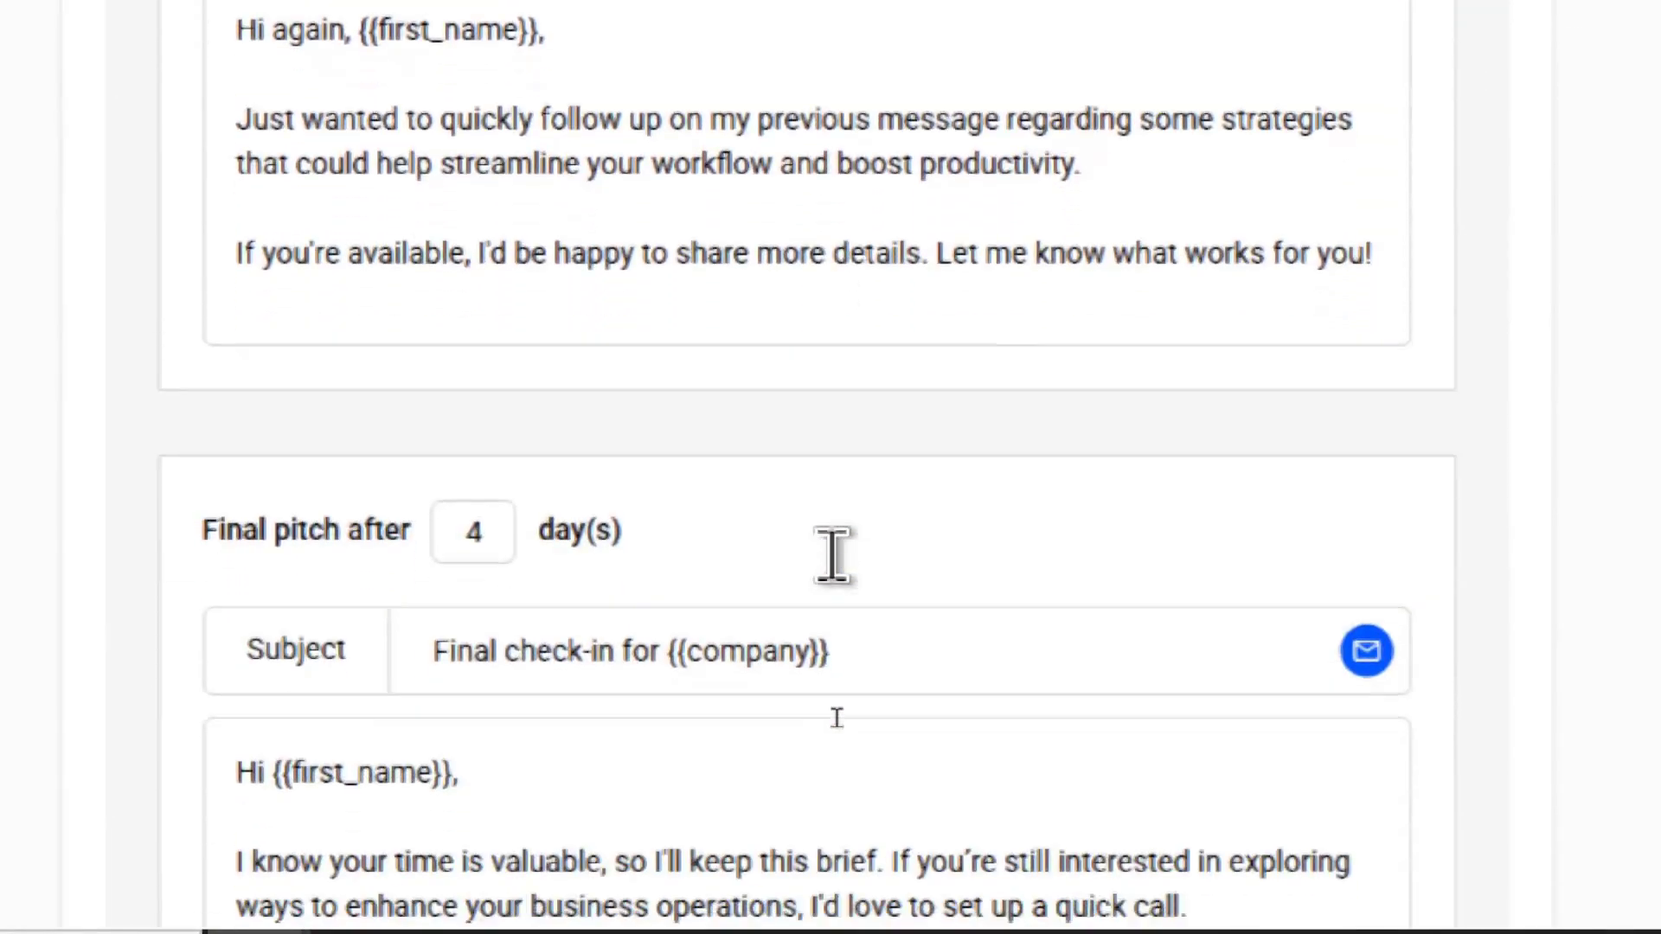
{"action": "scroll", "coordinate": [837, 718], "scroll_direction": "down", "scroll_amount": 3}
{"action": "scroll", "coordinate": [839, 727], "scroll_direction": "up", "scroll_amount": 8}
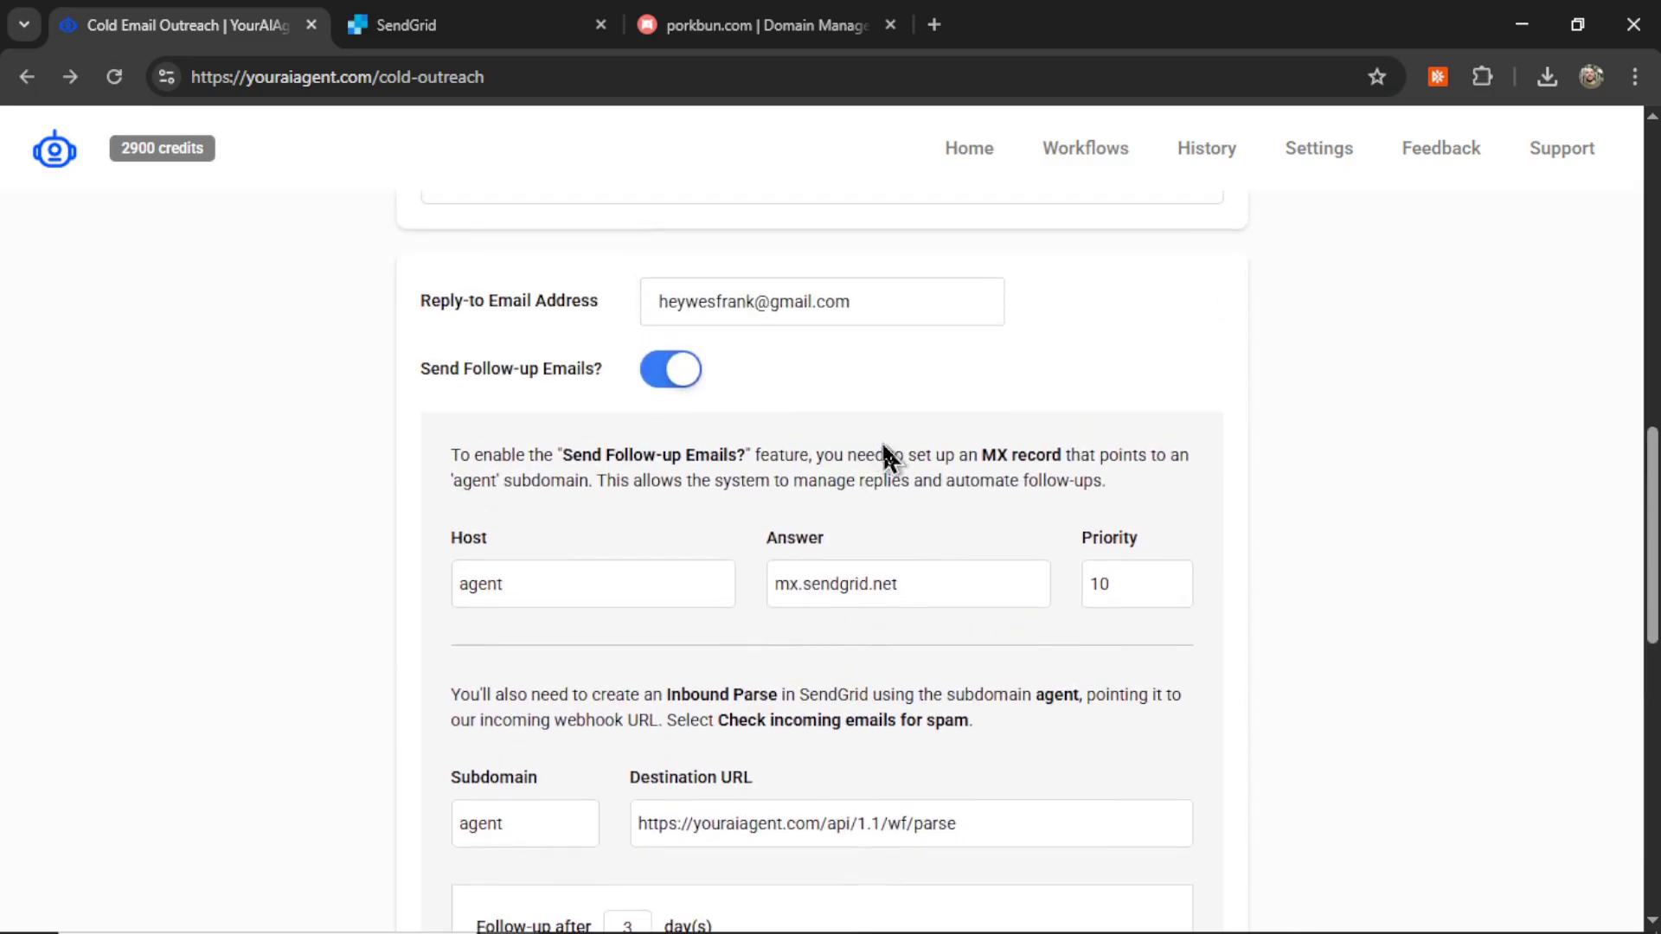
{"action": "left_click", "coordinate": [678, 371]}
{"action": "left_click", "coordinate": [684, 705]}
{"action": "scroll", "coordinate": [712, 689], "scroll_direction": "down", "scroll_amount": 6}
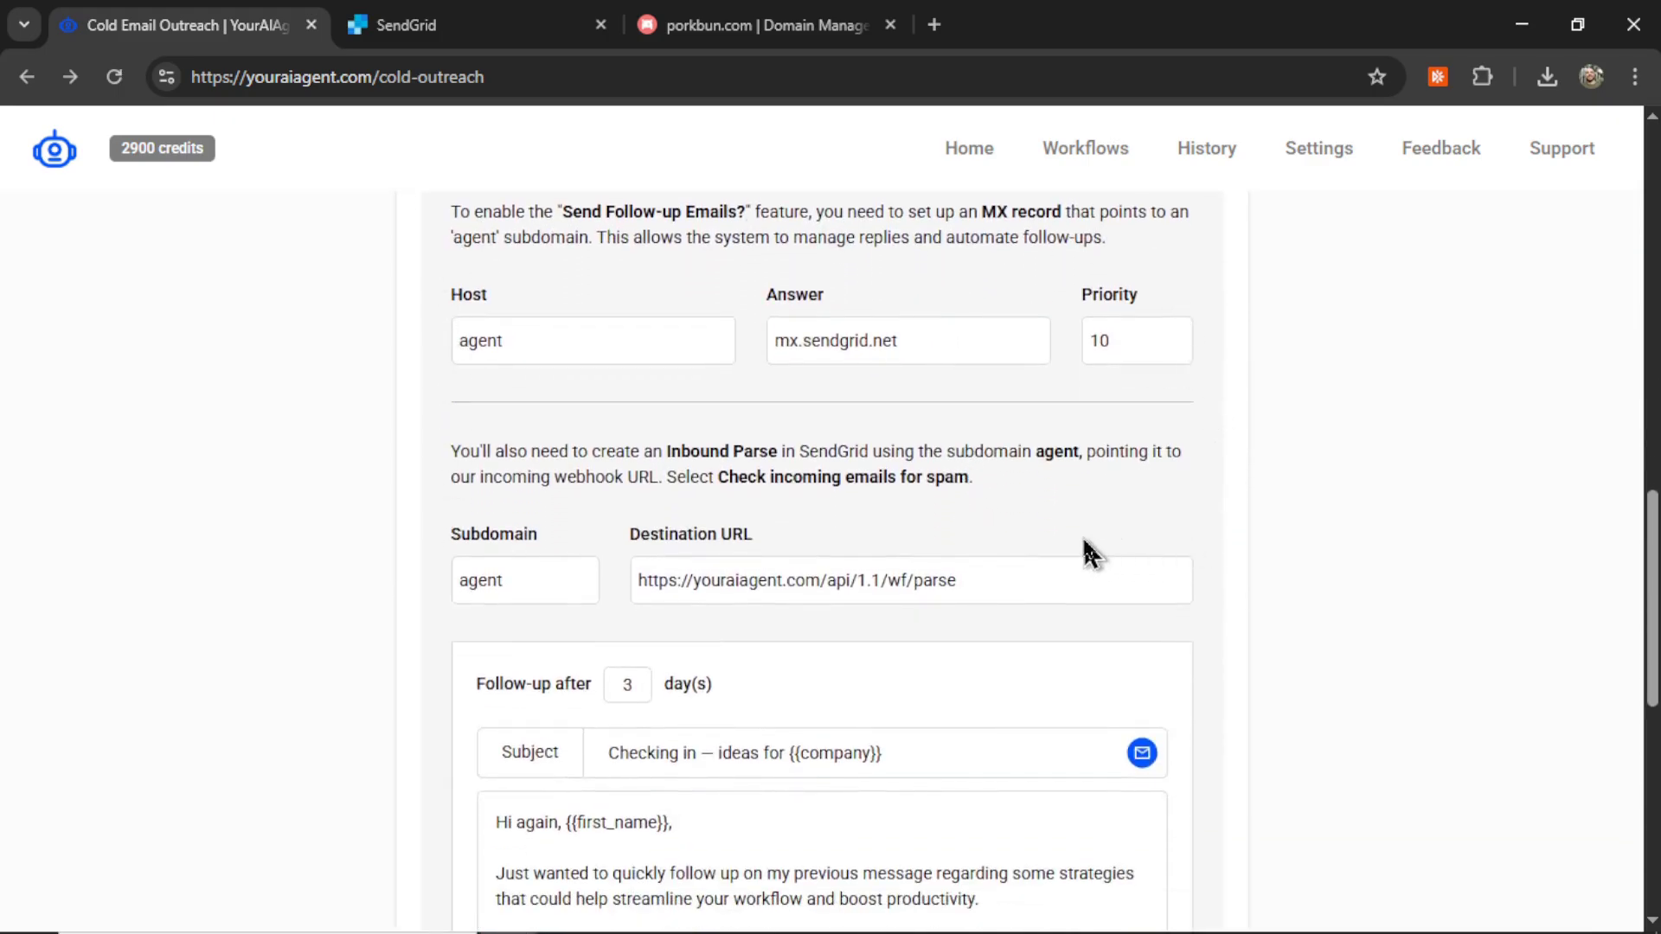
{"action": "scroll", "coordinate": [840, 541], "scroll_direction": "down", "scroll_amount": 1}
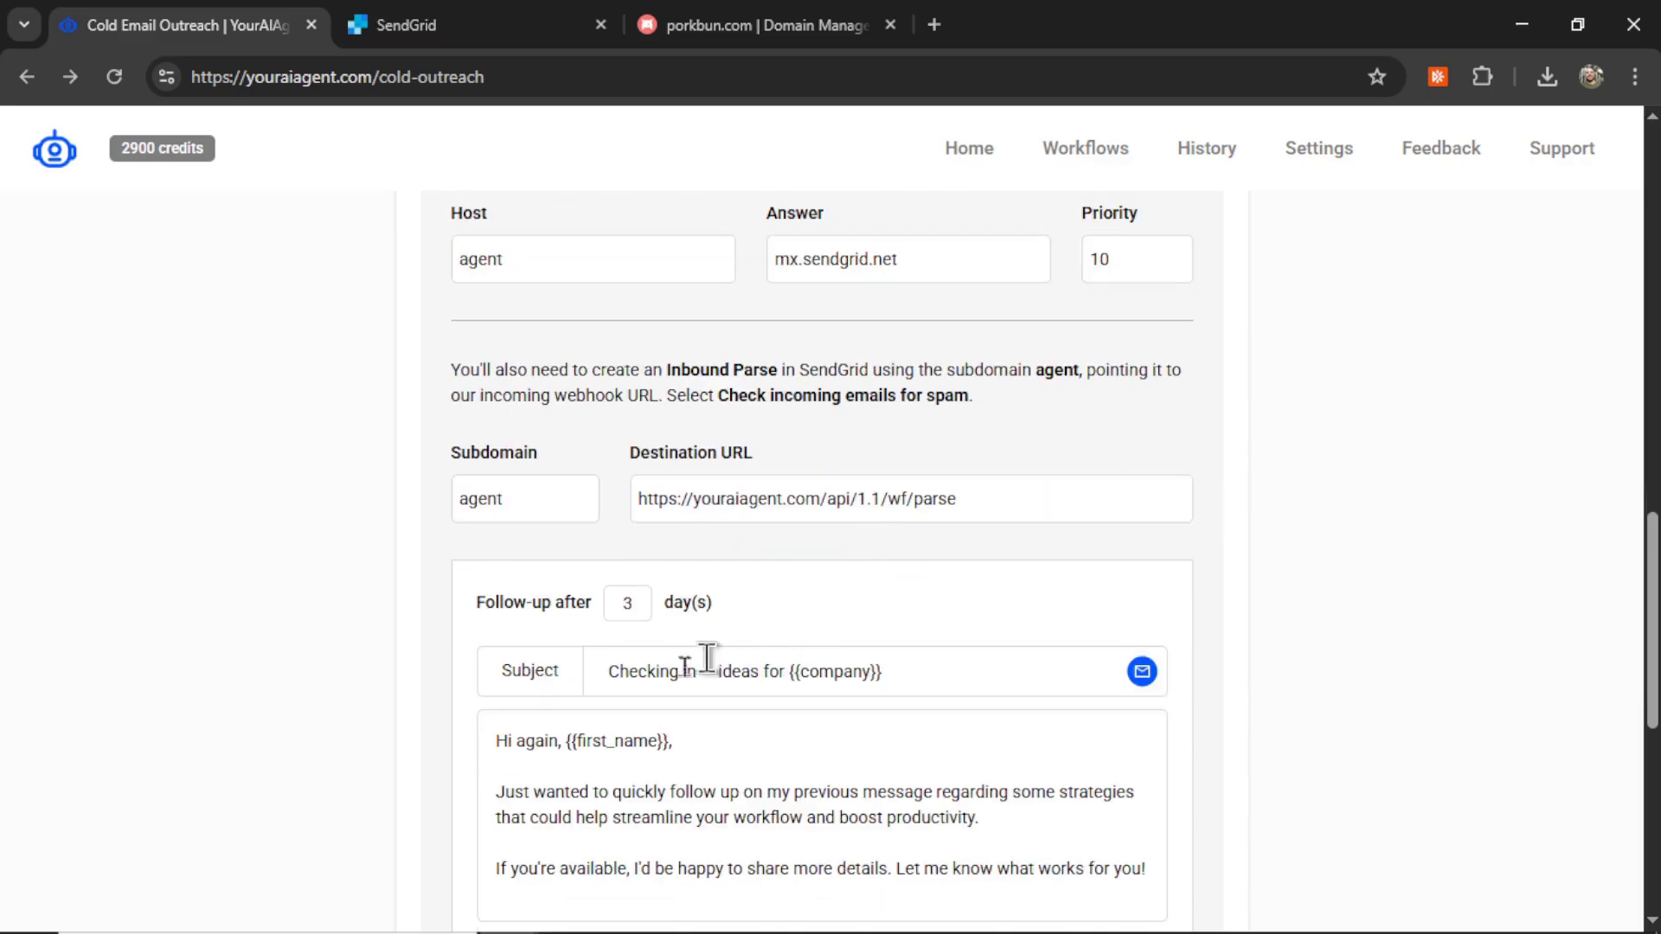
{"action": "scroll", "coordinate": [845, 660], "scroll_direction": "down", "scroll_amount": 4}
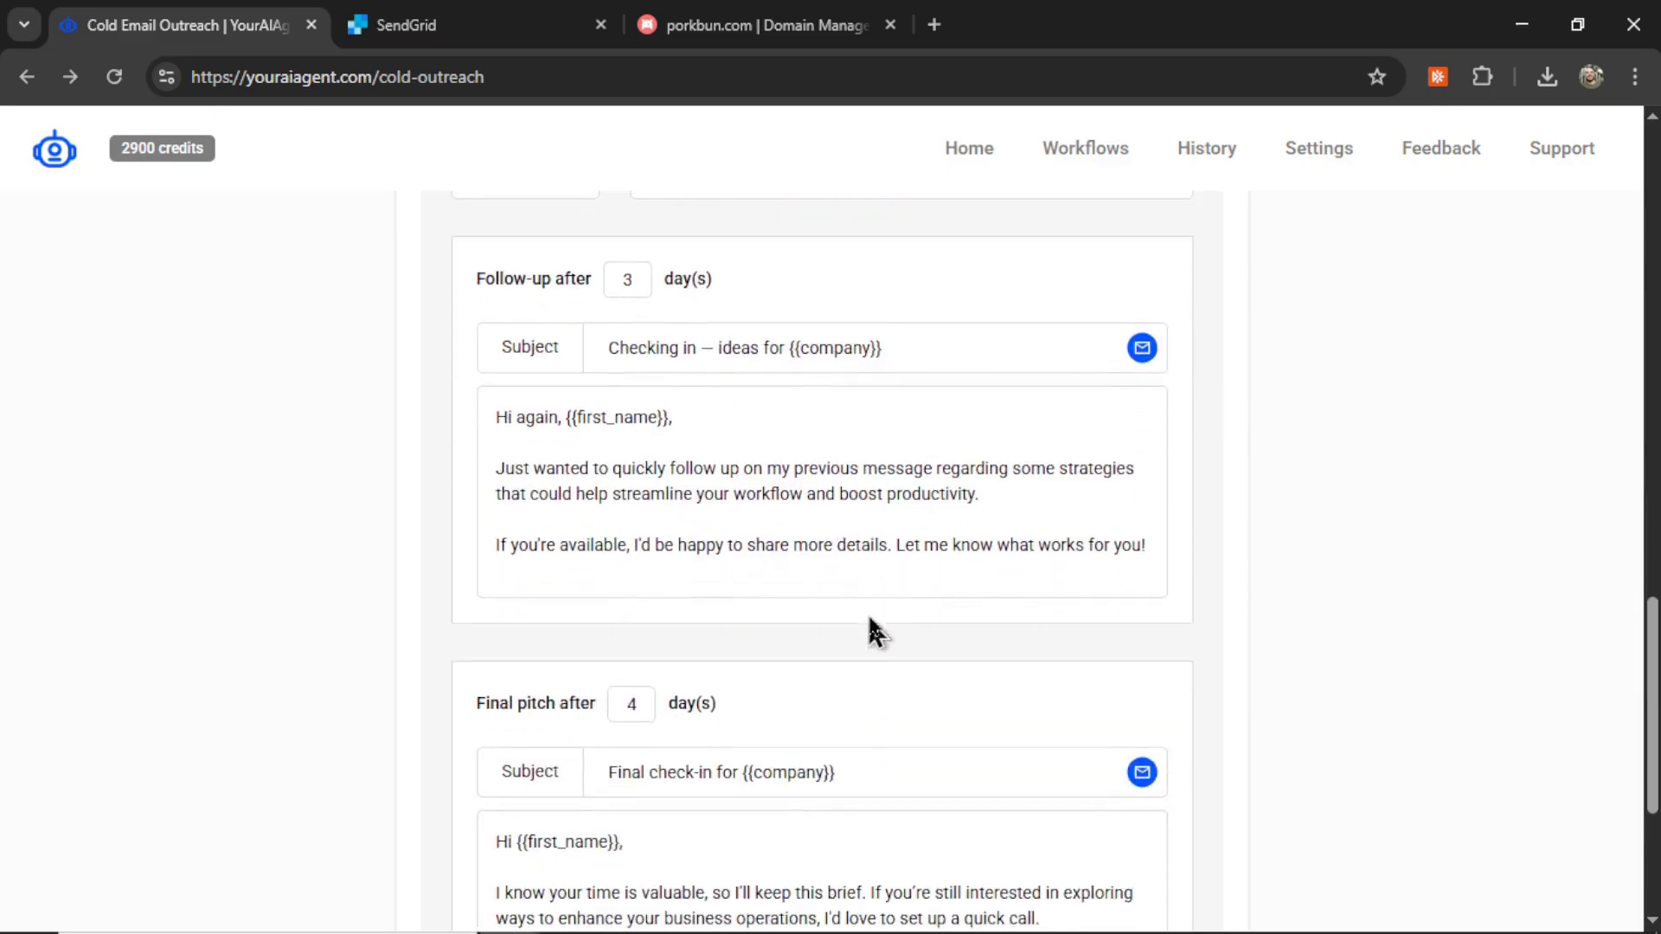
{"action": "scroll", "coordinate": [874, 595], "scroll_direction": "down", "scroll_amount": 4}
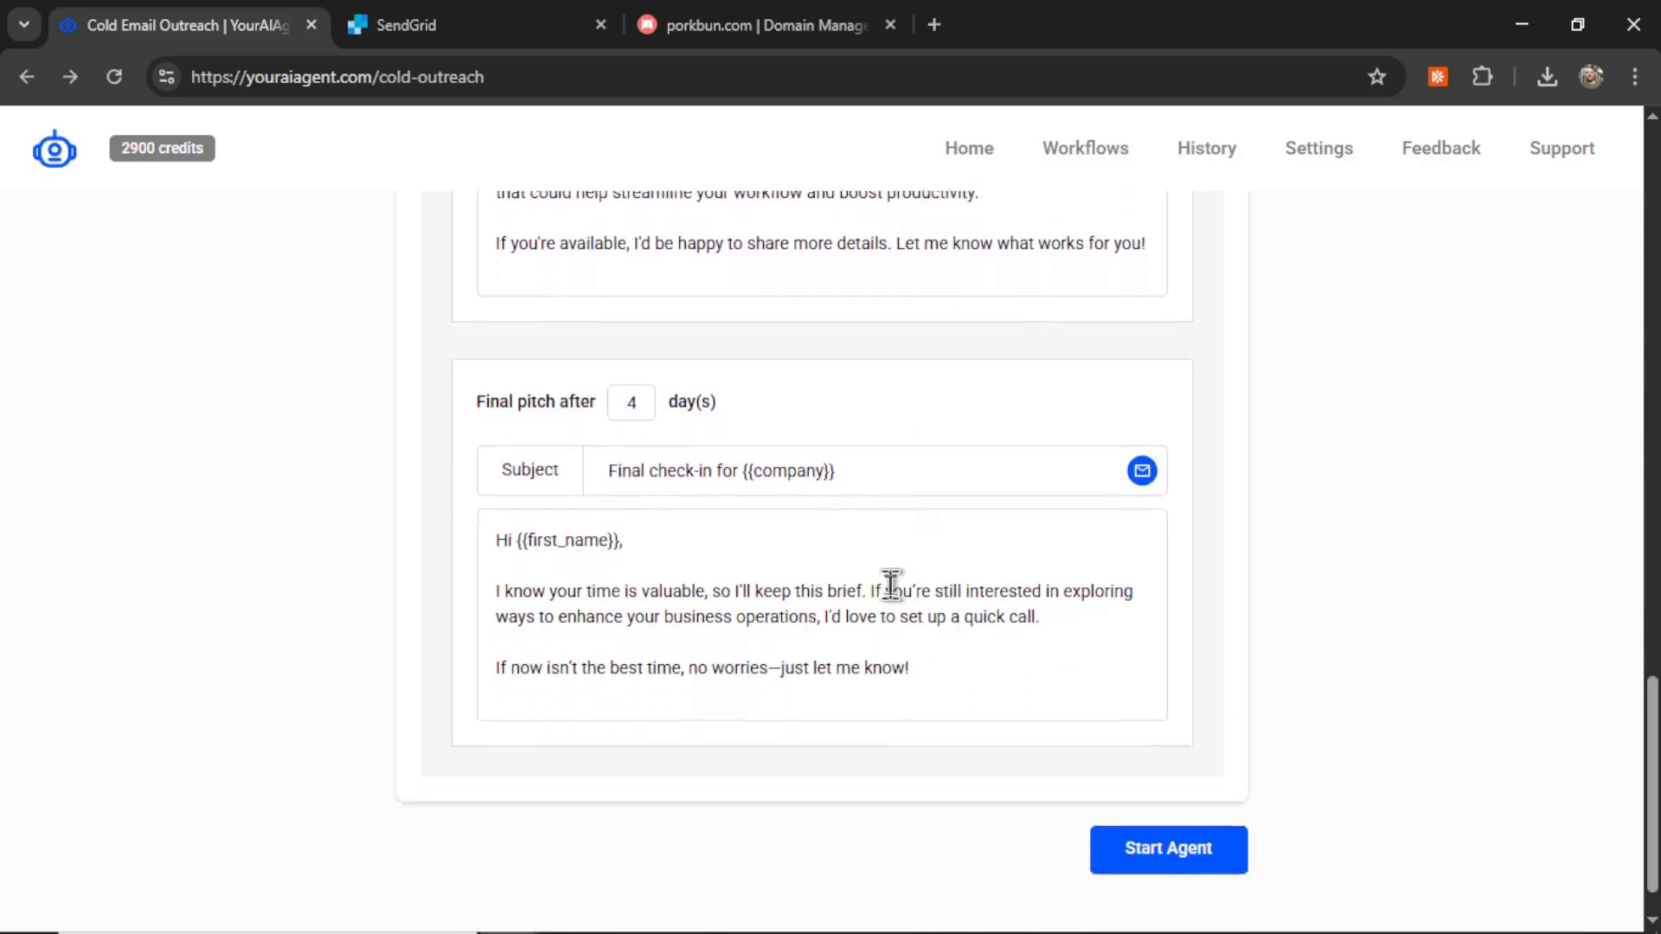
{"action": "scroll", "coordinate": [861, 549], "scroll_direction": "up", "scroll_amount": 4}
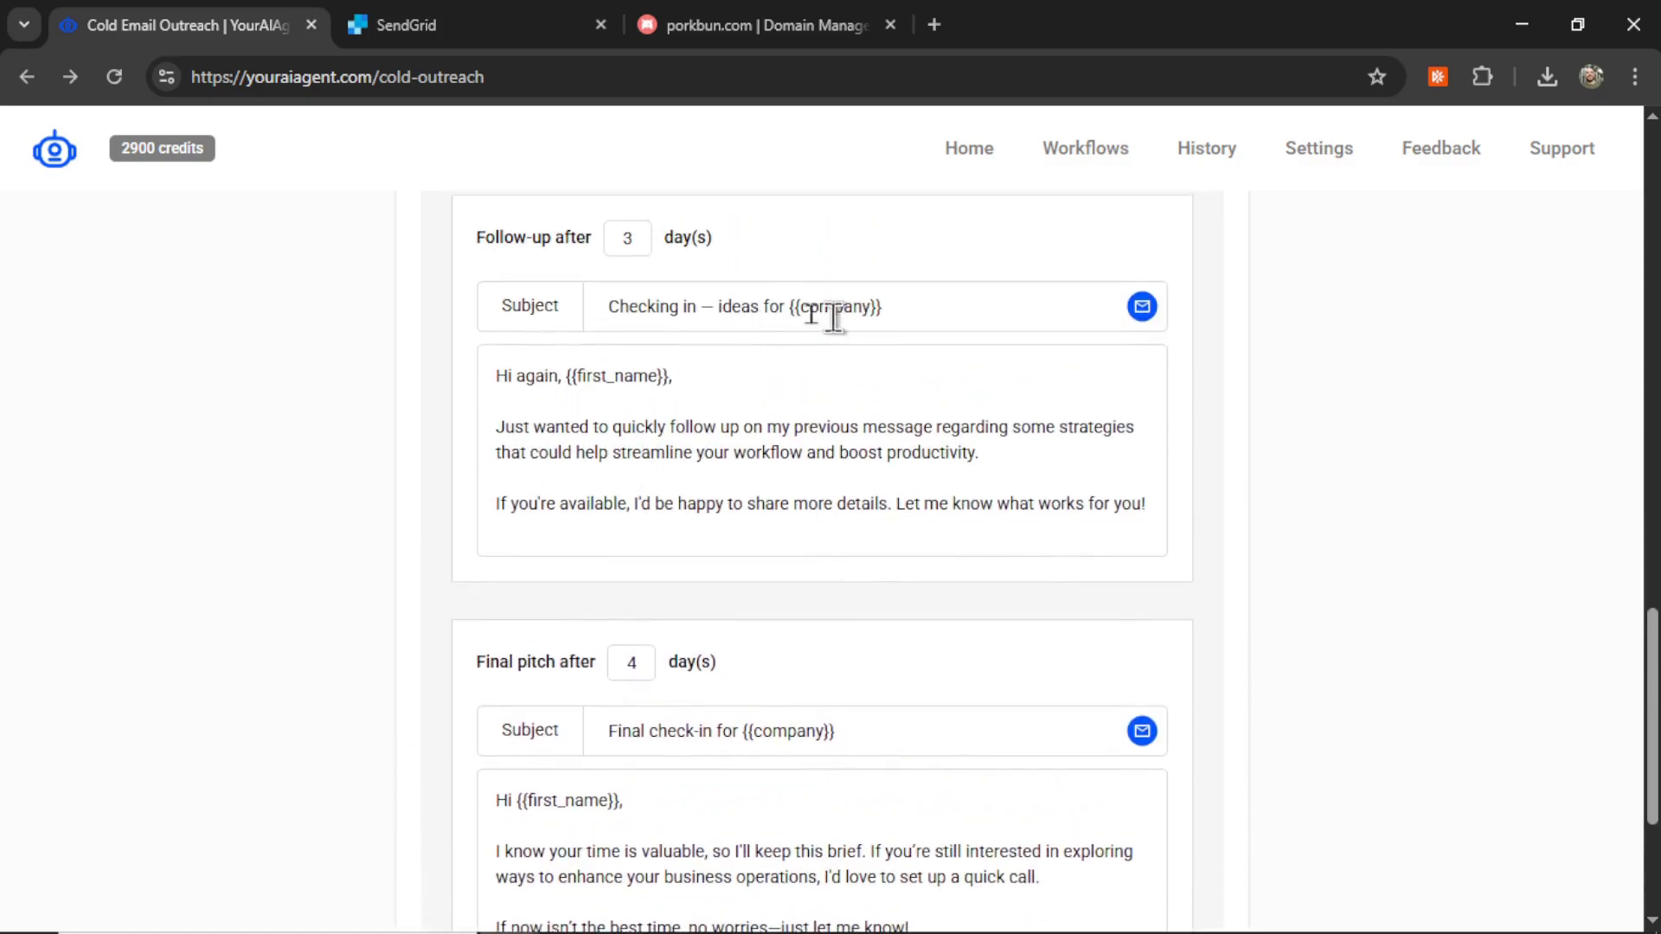
Step: Review the follow-up email's body text and its {{company}} subject line
{"action": "left_click", "coordinate": [717, 385]}
{"action": "left_click_drag", "start_coordinate": [594, 427], "coordinate": [929, 427]}
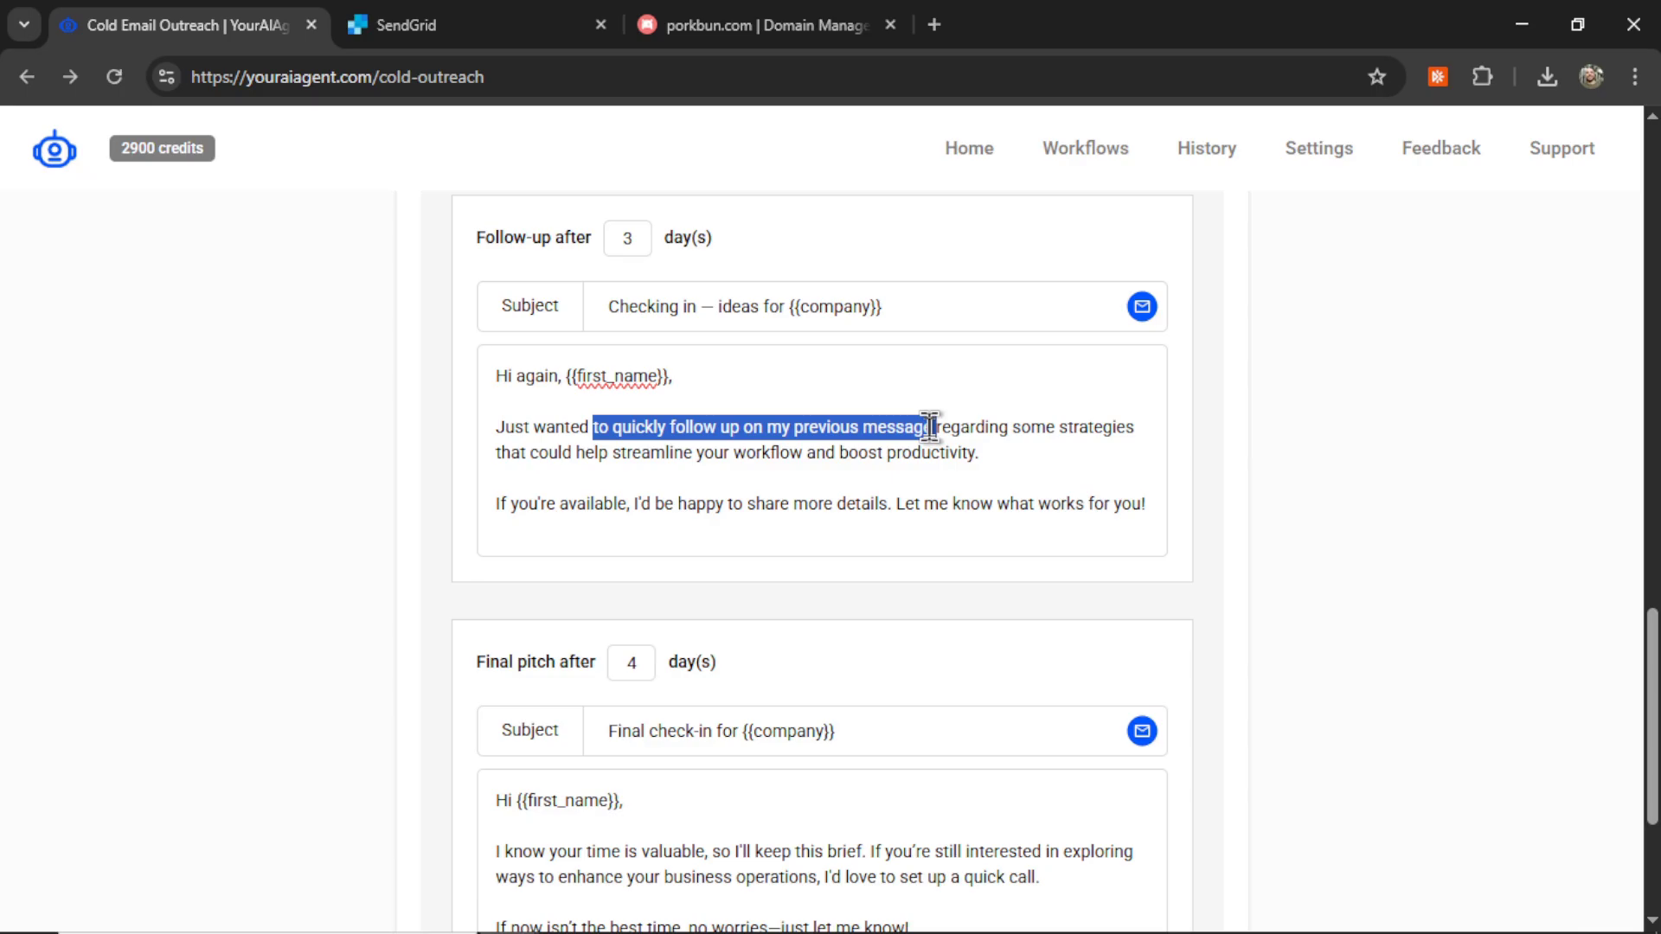
{"action": "scroll", "coordinate": [1107, 506], "scroll_direction": "up", "scroll_amount": 6}
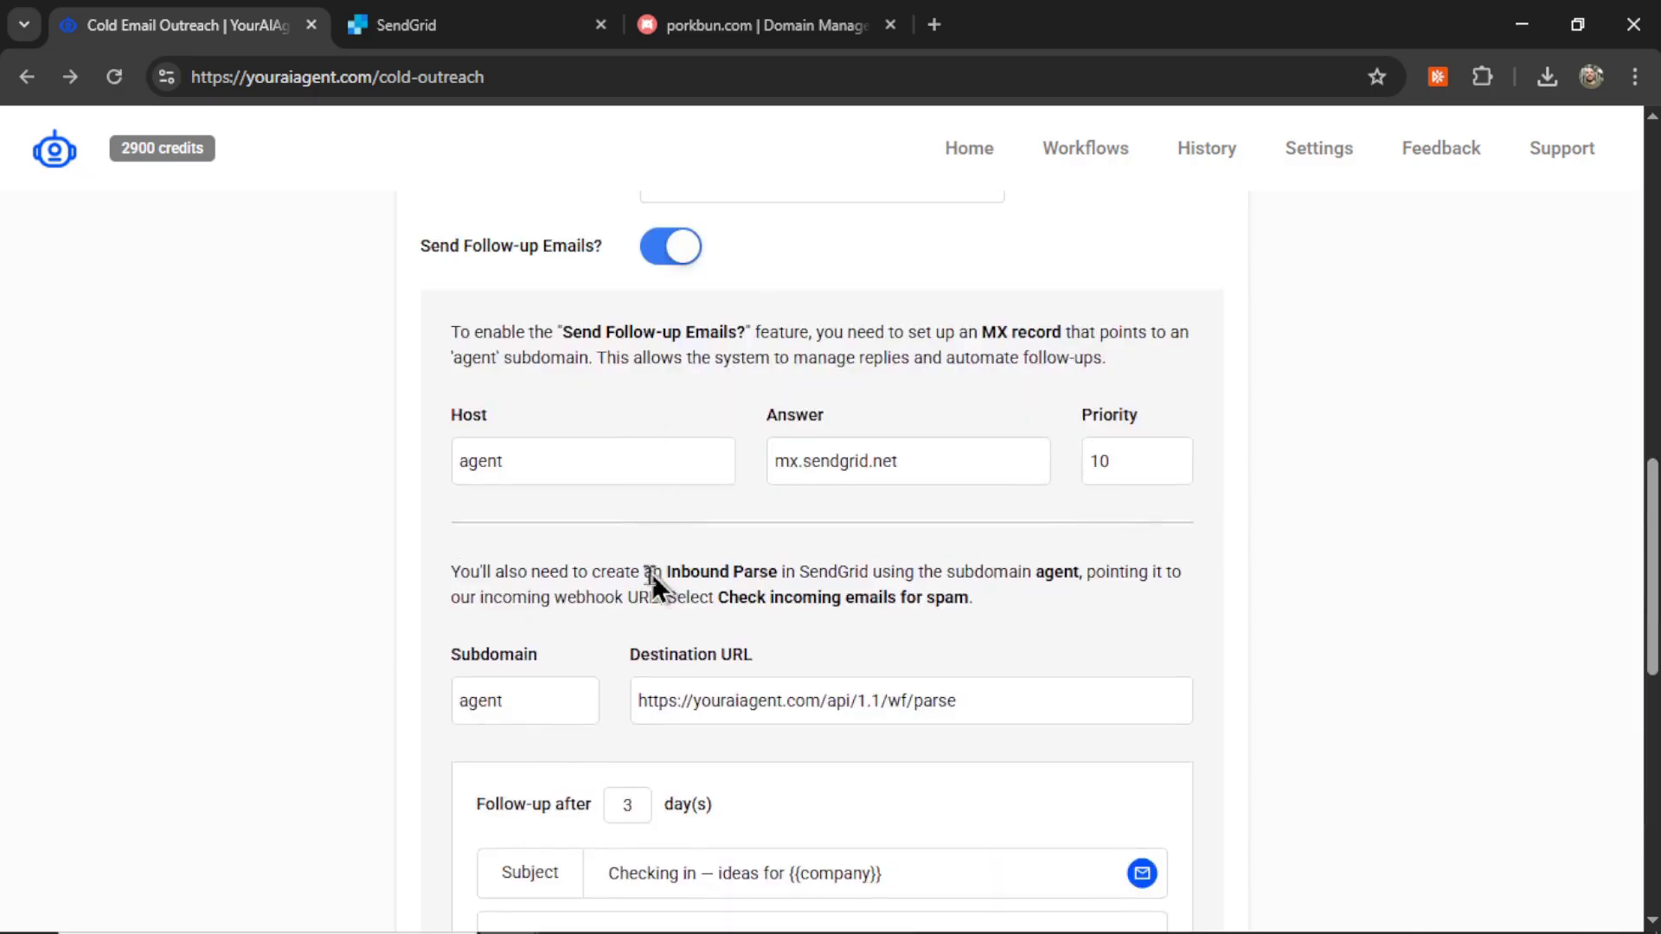
{"action": "scroll", "coordinate": [778, 692], "scroll_direction": "down", "scroll_amount": 6}
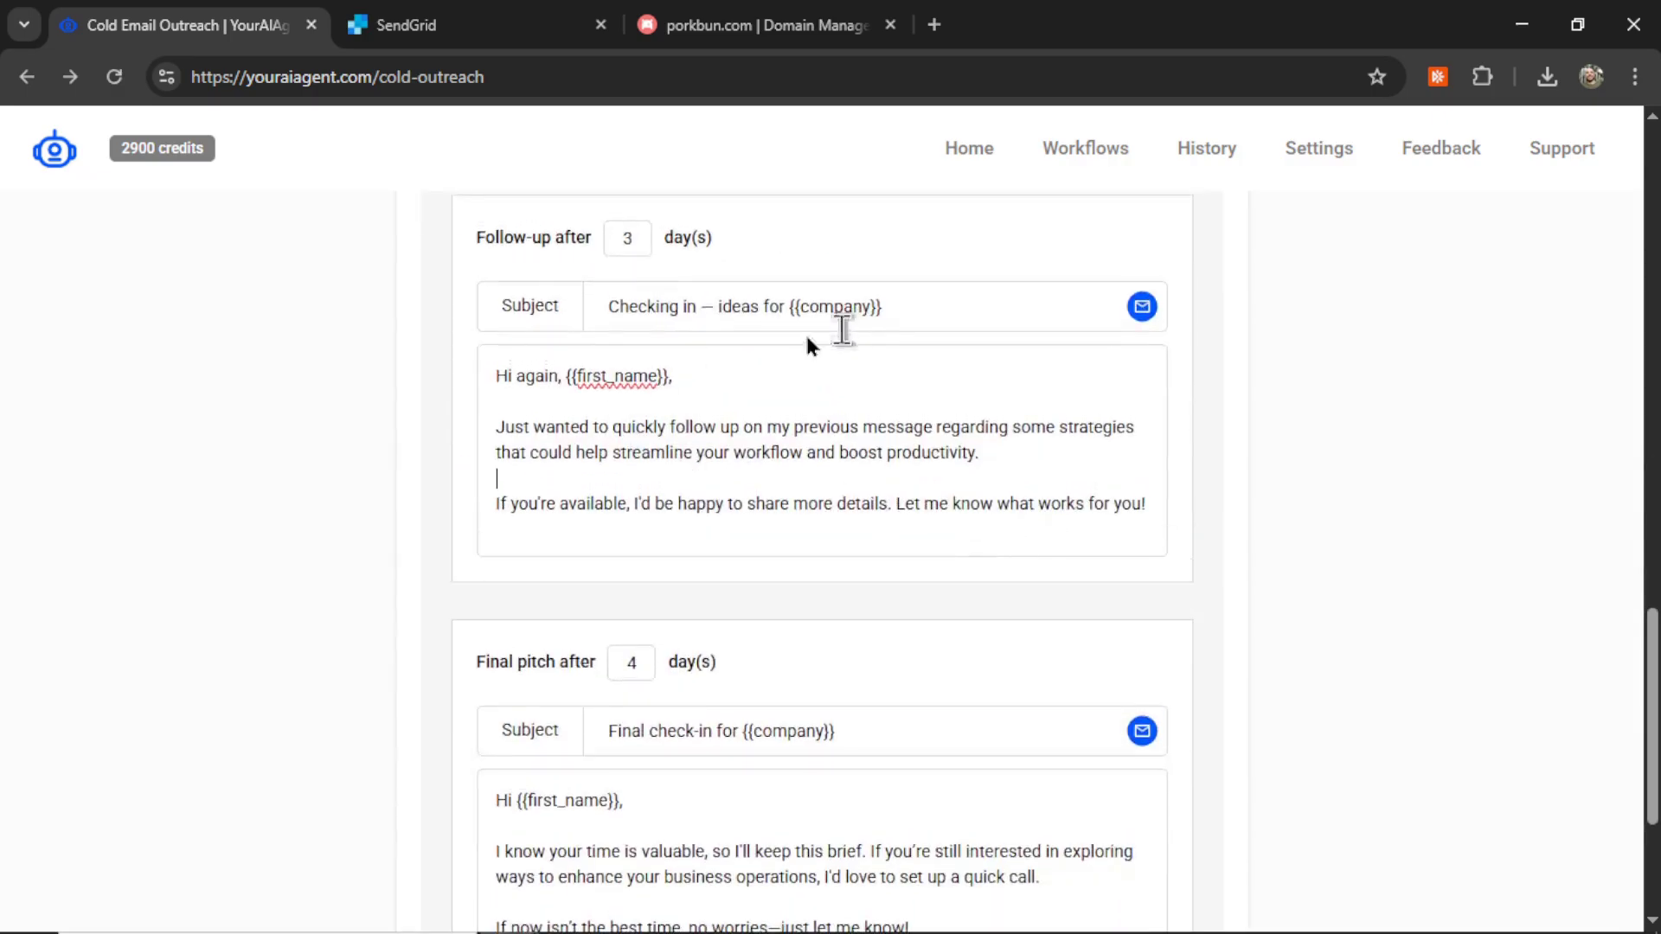
{"action": "scroll", "coordinate": [860, 450], "scroll_direction": "down", "scroll_amount": 1}
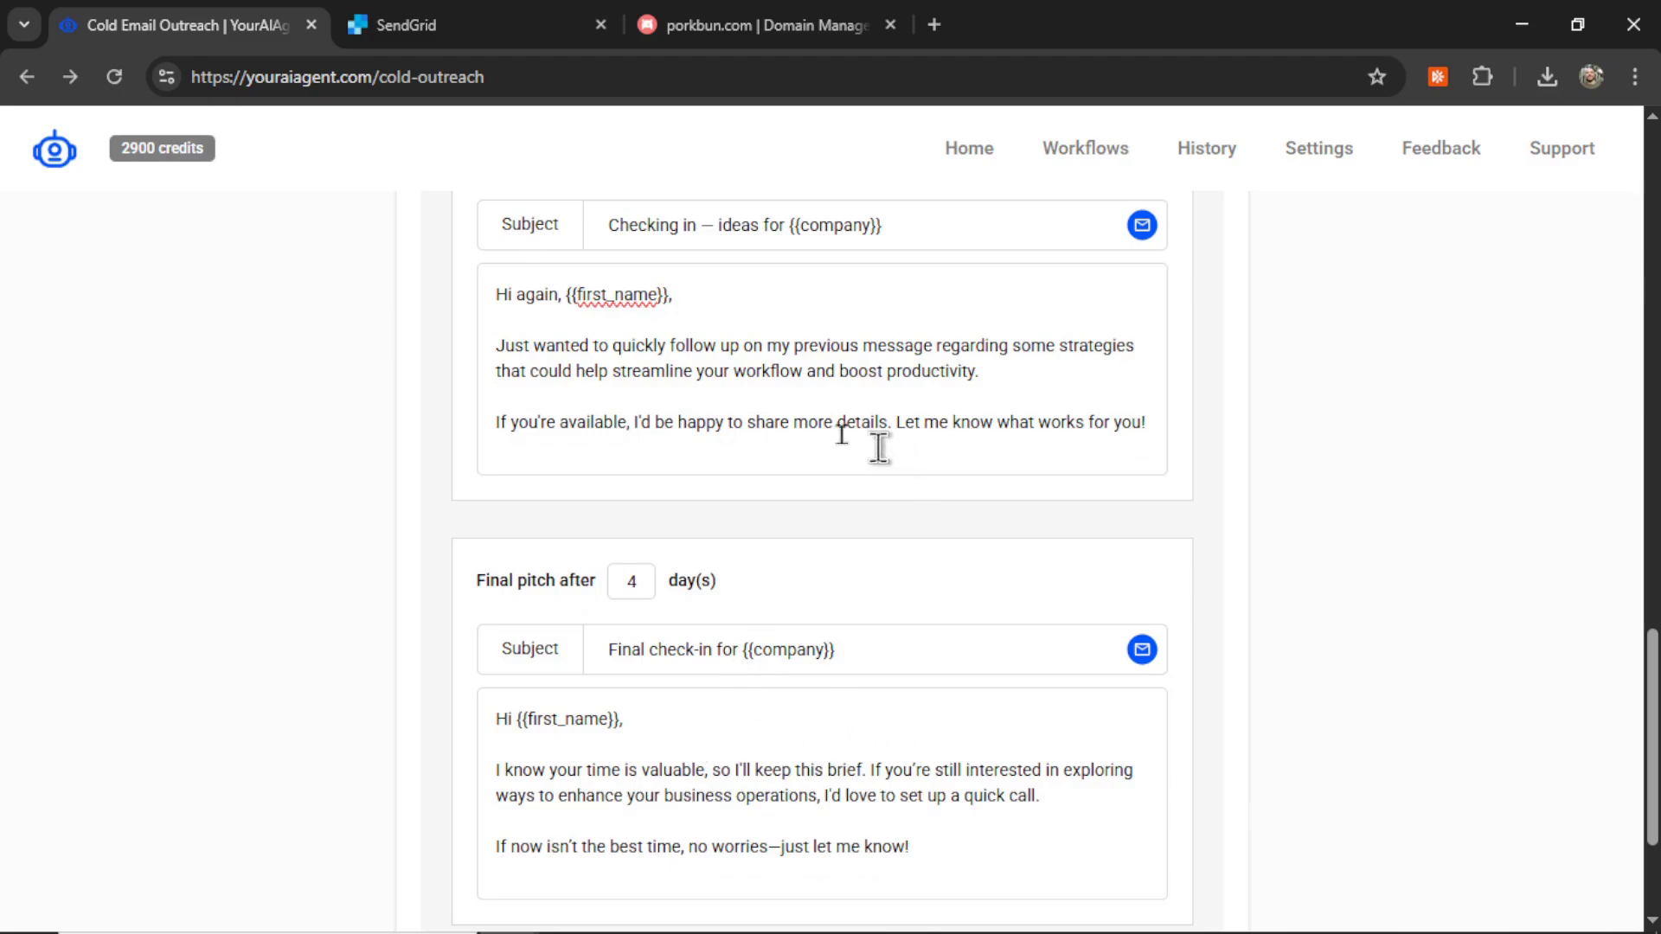
{"action": "scroll", "coordinate": [857, 428], "scroll_direction": "up", "scroll_amount": 1}
{"action": "left_click_drag", "start_coordinate": [939, 308], "coordinate": [783, 312]}
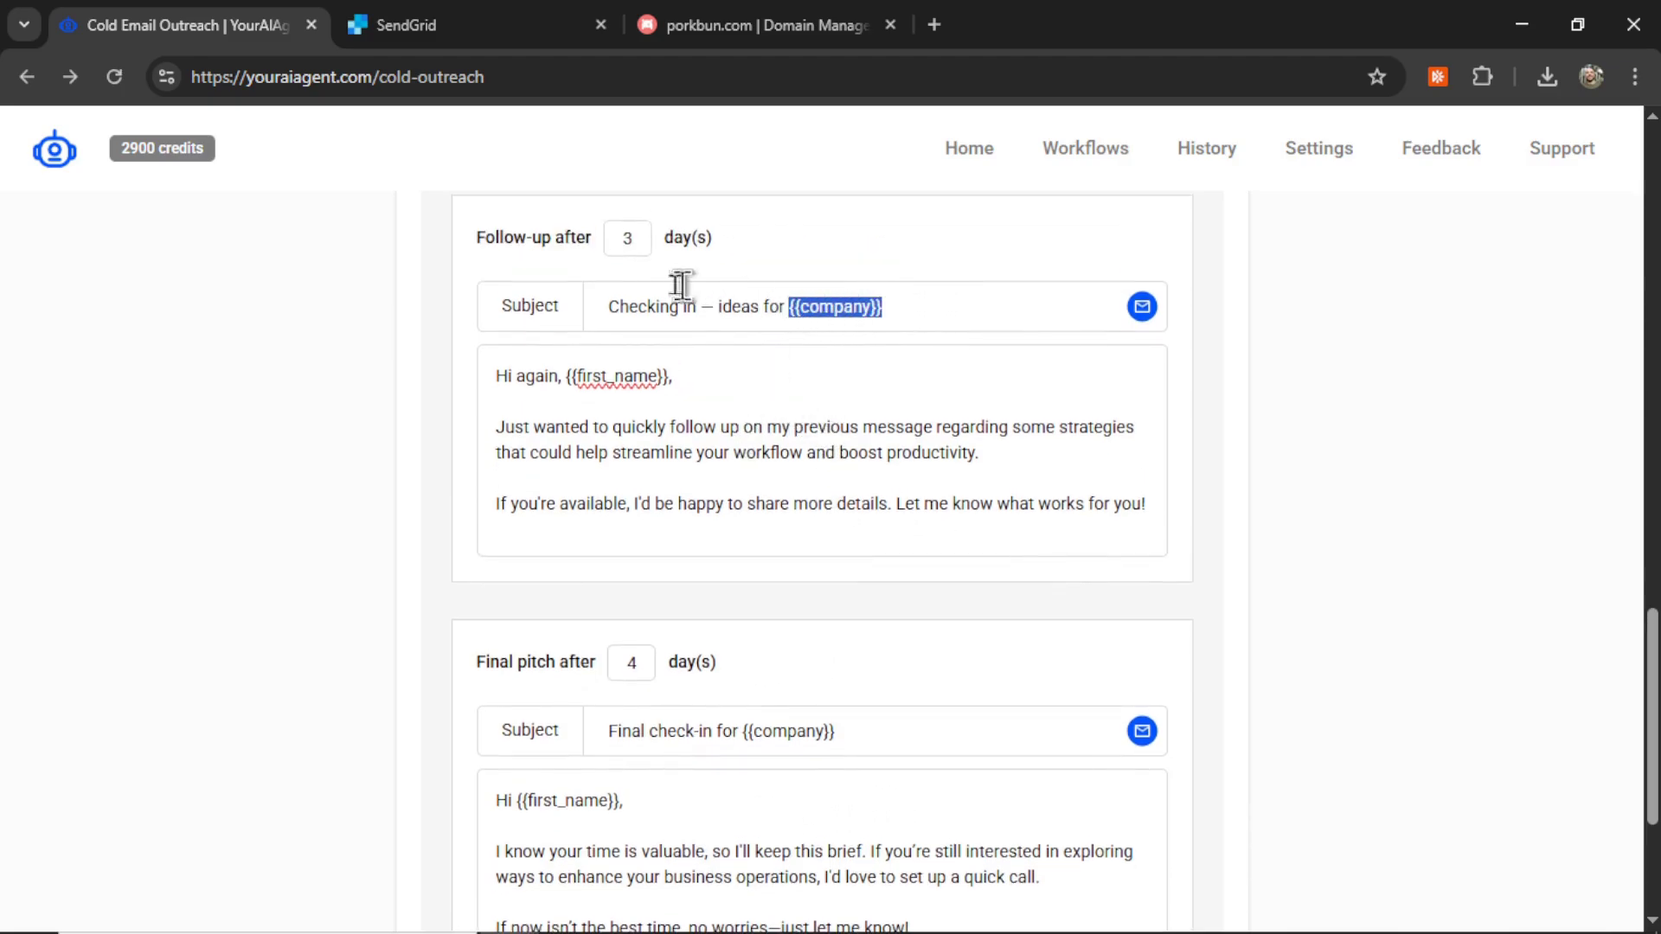
Step: Change the follow-up delay to 5 days and the final pitch delay from 4 to 7 days
{"action": "left_click", "coordinate": [641, 238]}
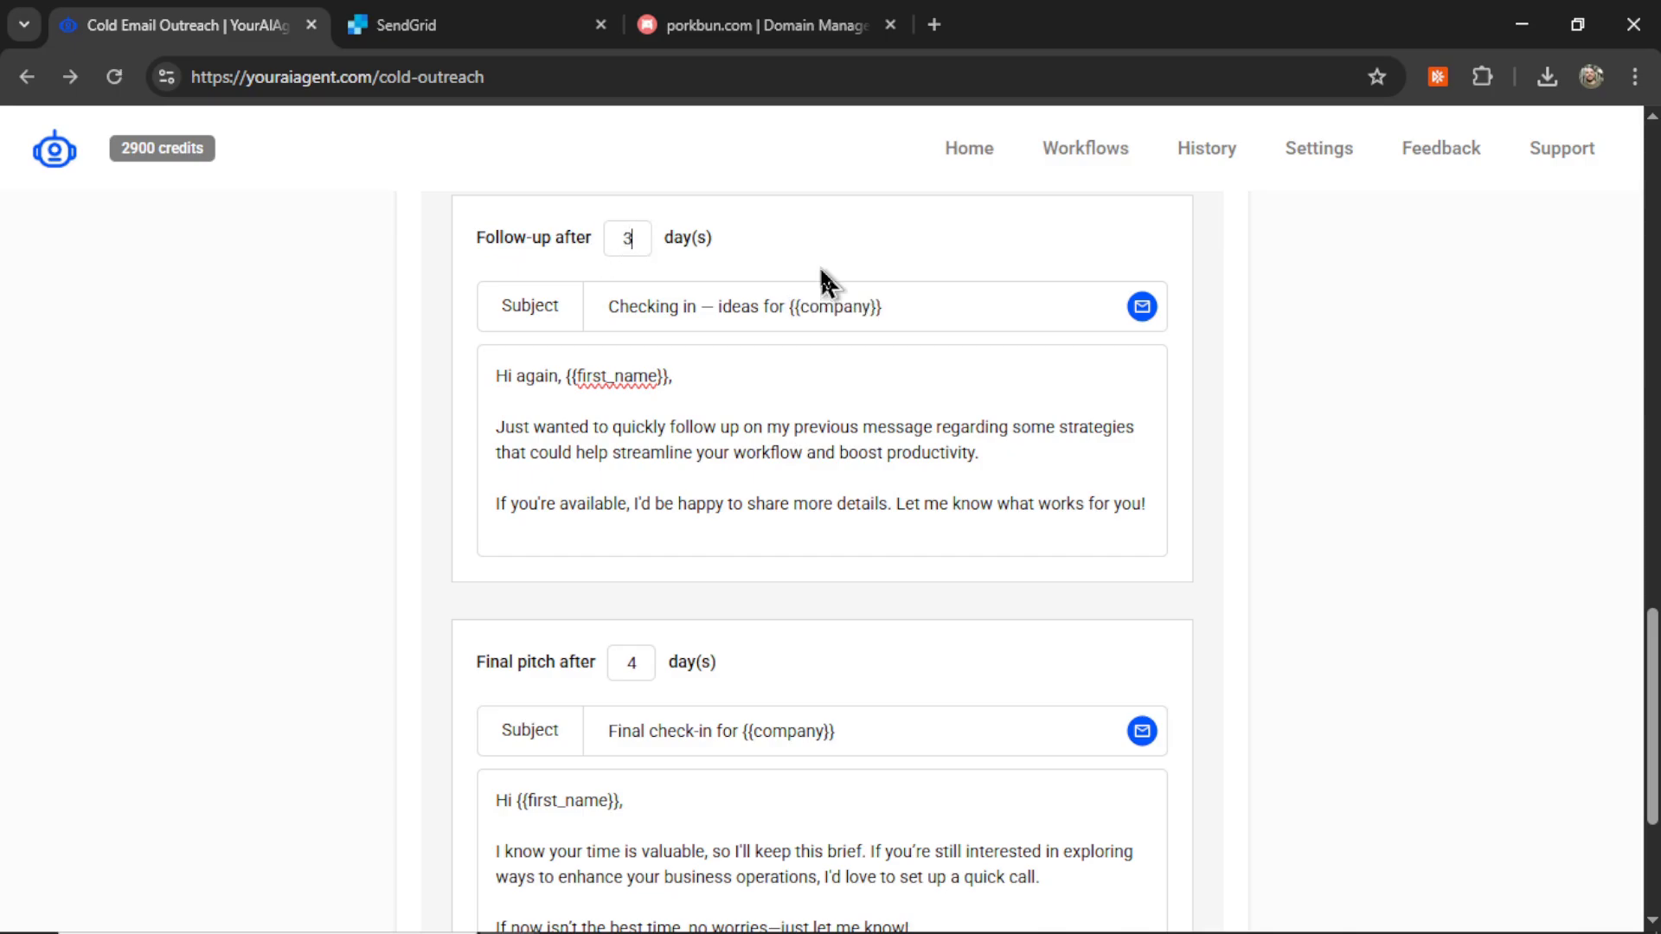
{"action": "type", "text": "5"}
{"action": "scroll", "coordinate": [831, 284], "scroll_direction": "down", "scroll_amount": 3}
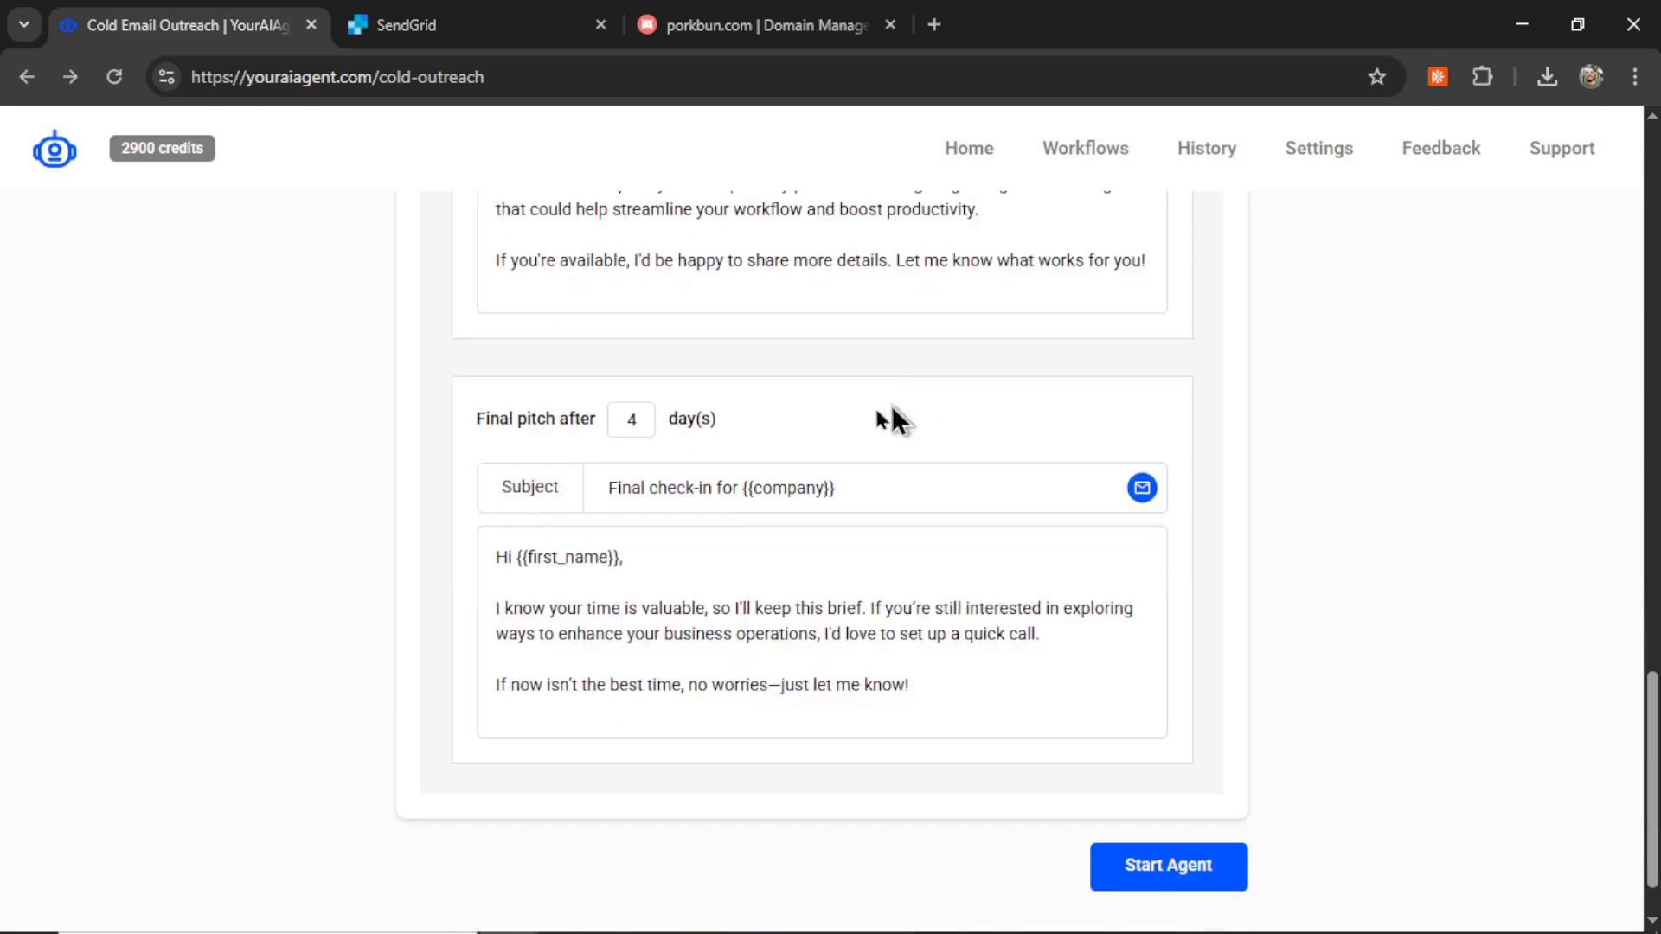
{"action": "double_click", "coordinate": [639, 424]}
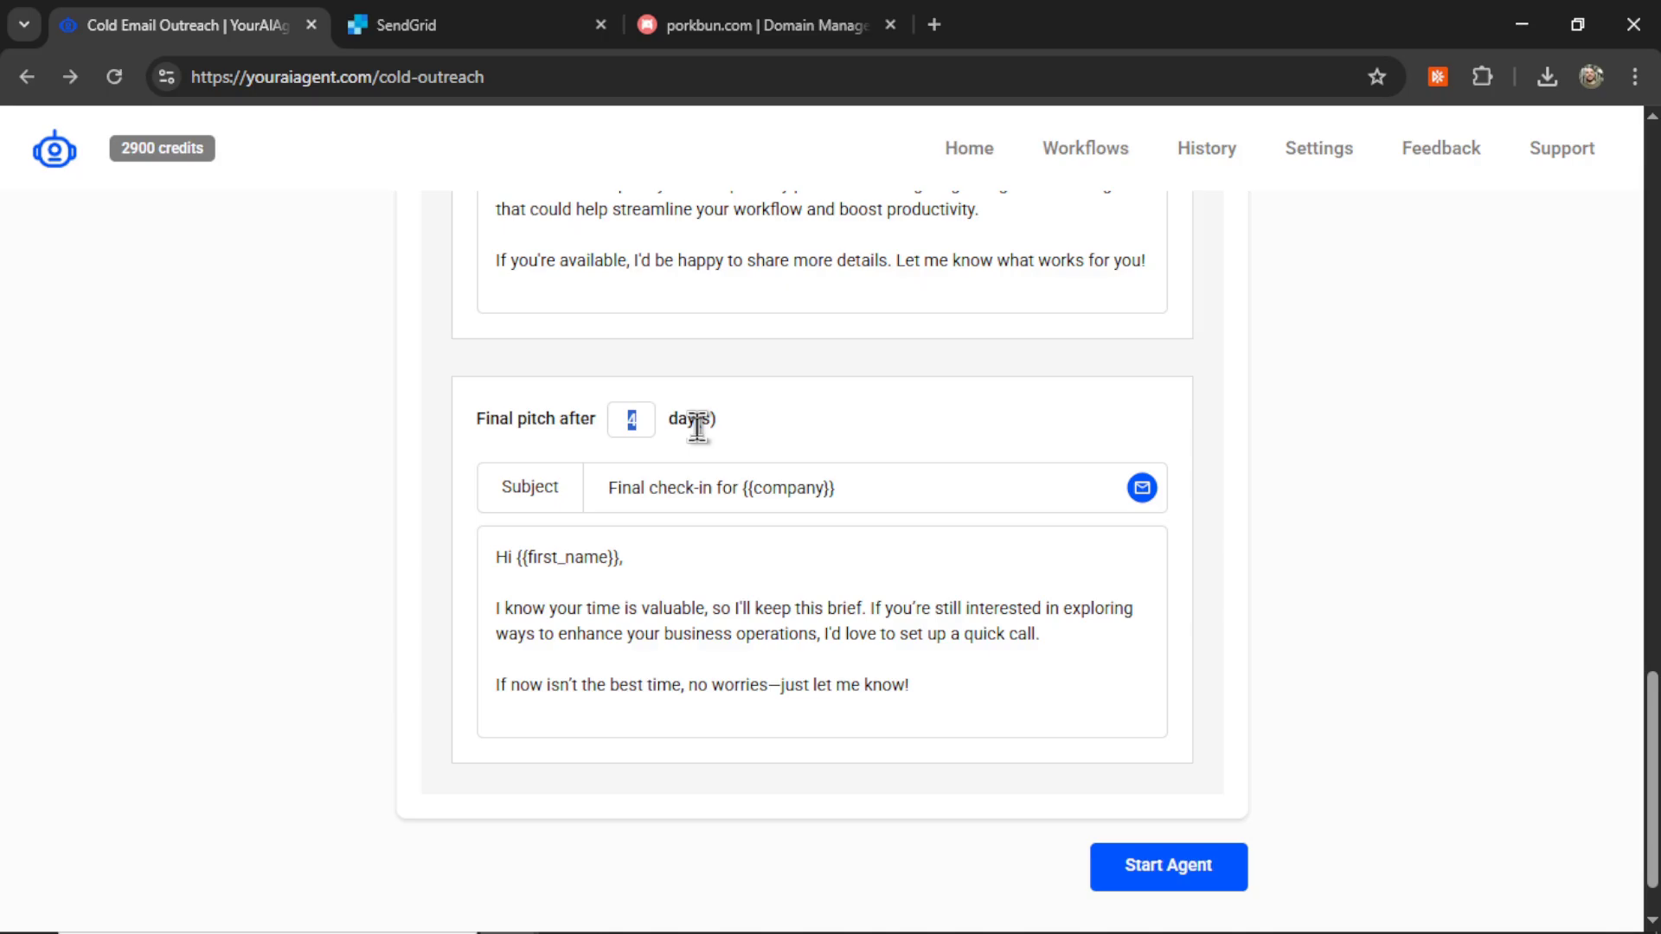
{"action": "type", "text": "7"}
{"action": "left_click", "coordinate": [789, 649]}
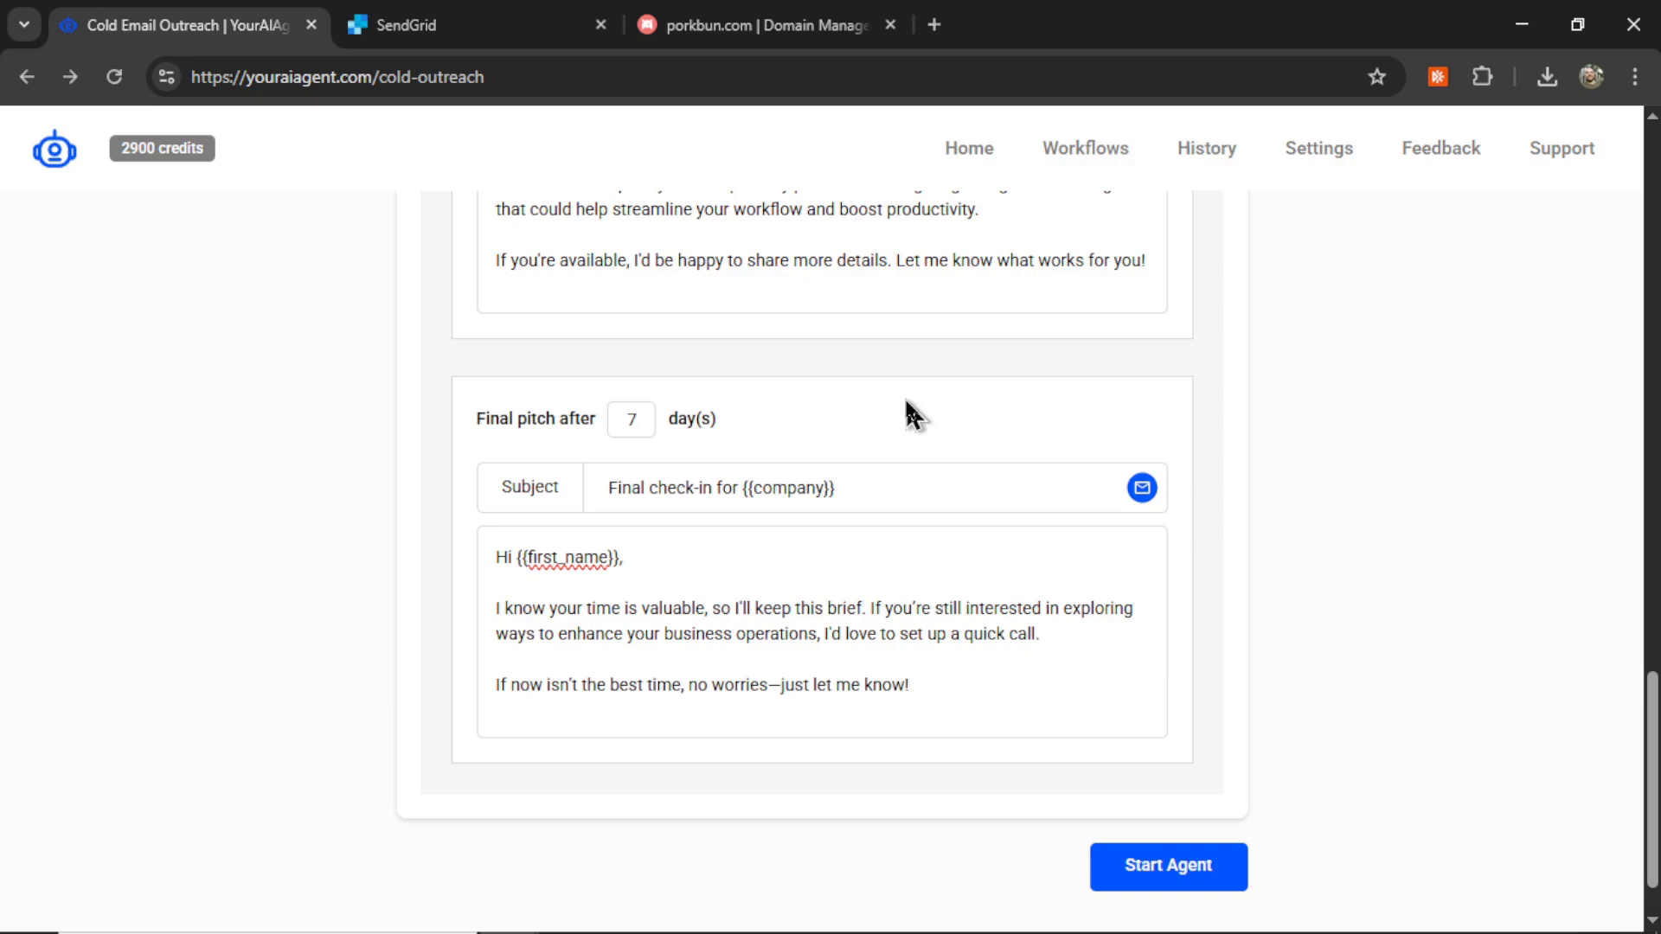
Step: Start the agent, then view the Cold Outreach for 'e-commerce' workflow's details and sent email
{"action": "left_click", "coordinate": [1170, 868]}
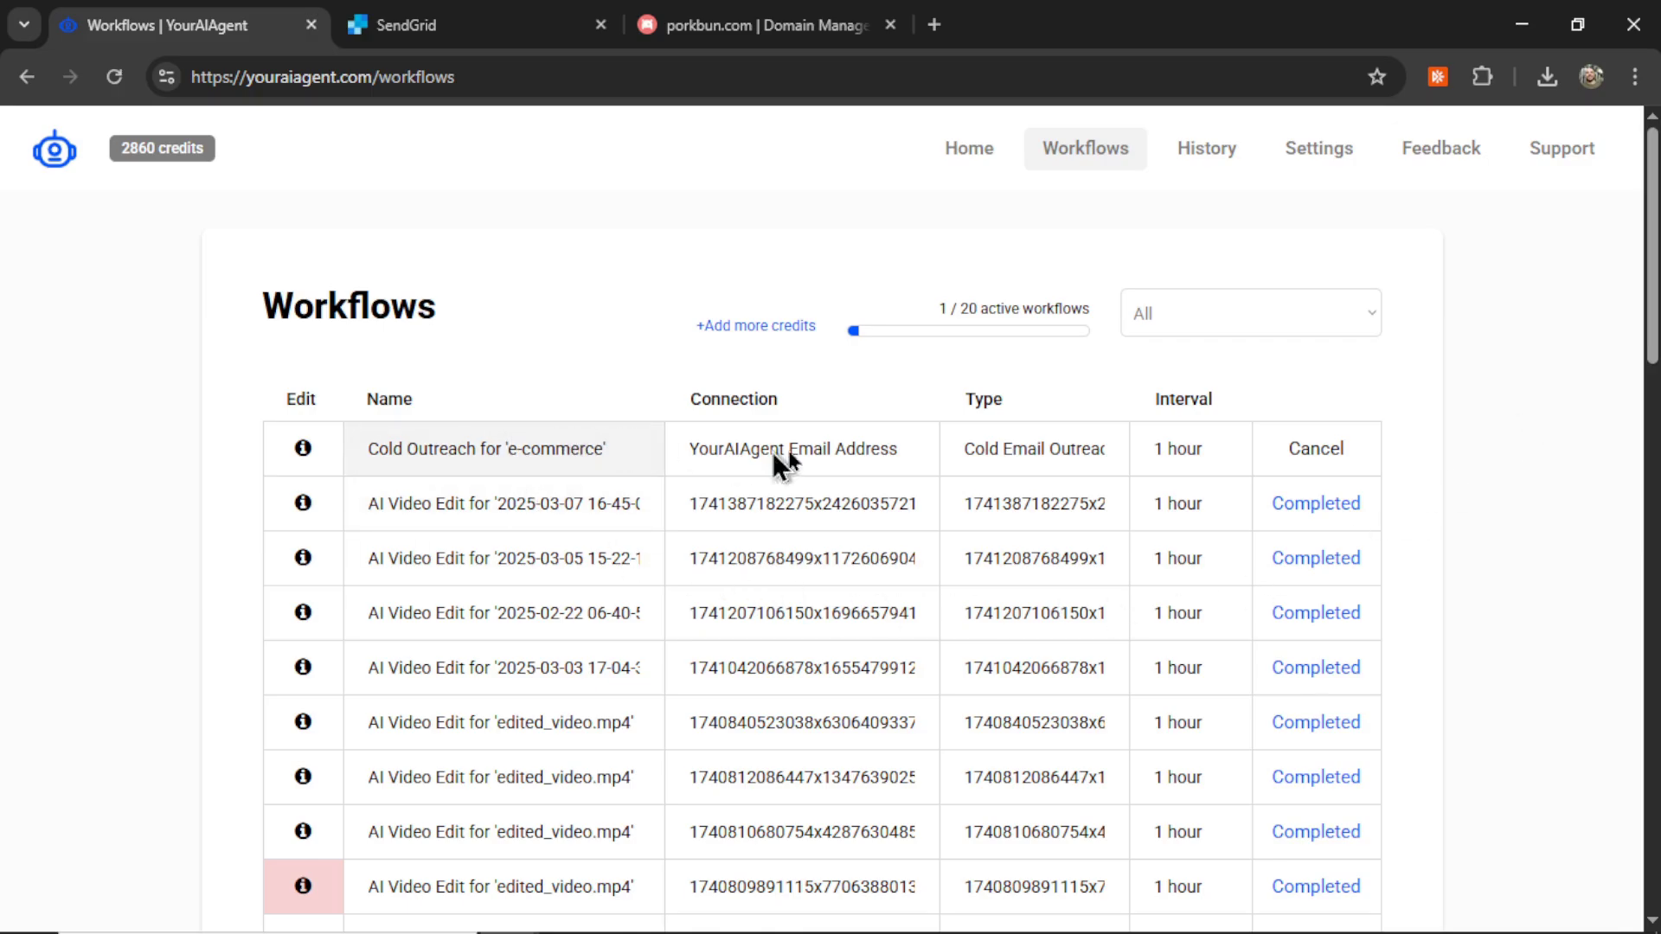
{"action": "left_click_drag", "start_coordinate": [964, 449], "coordinate": [1057, 459]}
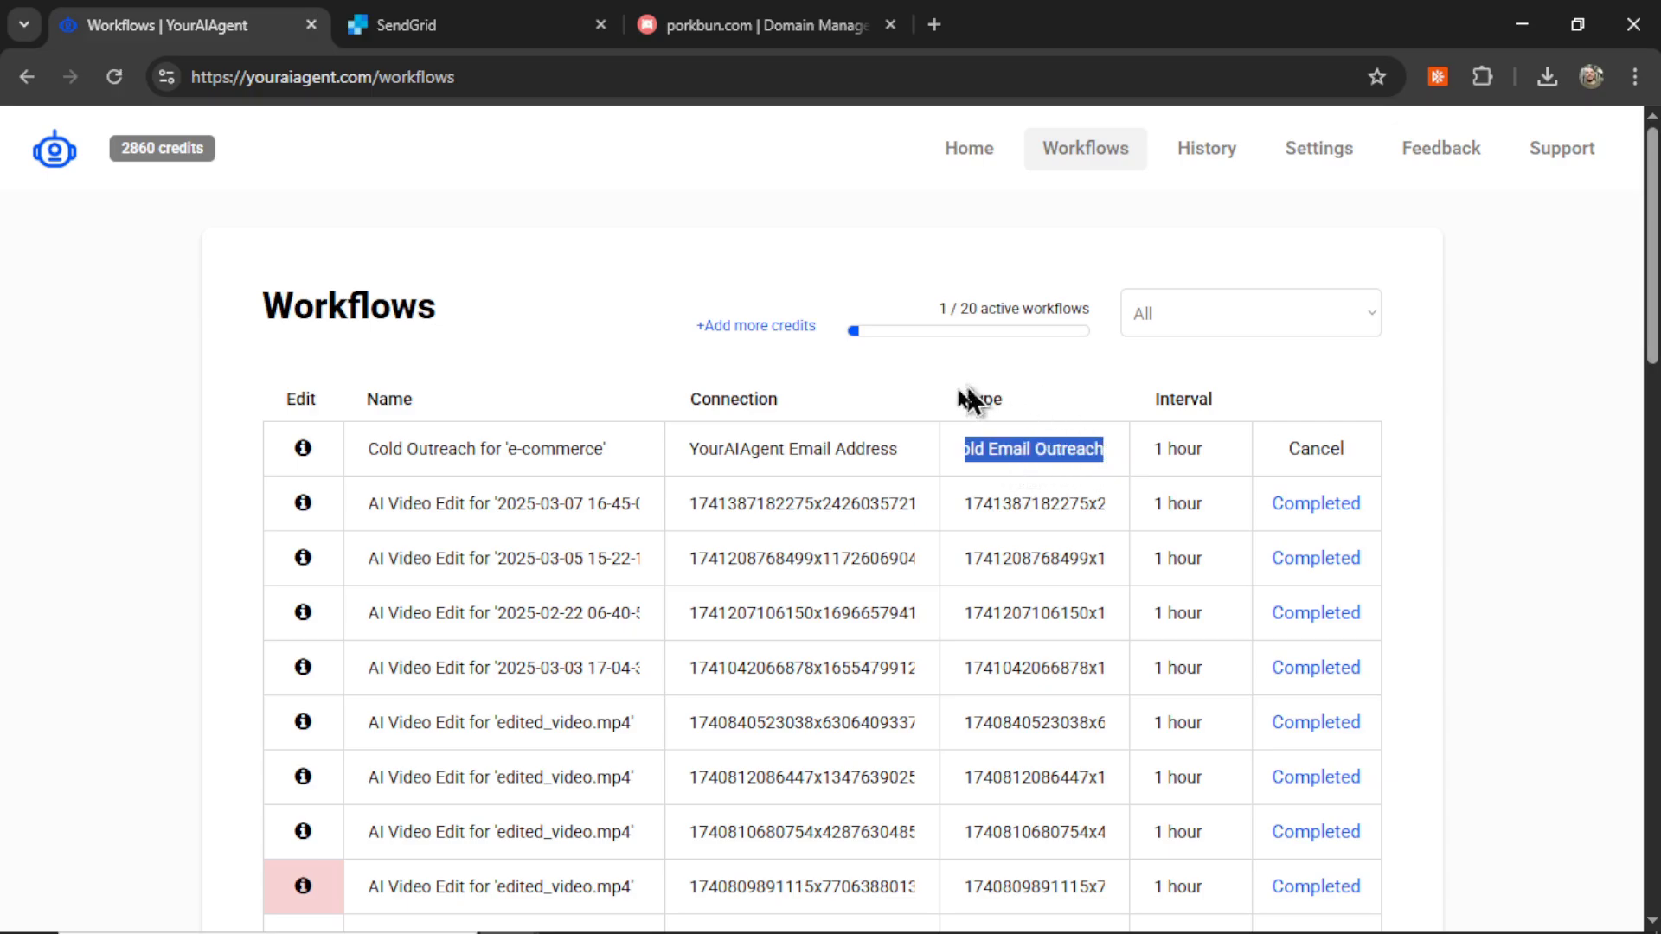
{"action": "scroll", "coordinate": [791, 638], "scroll_direction": "down", "scroll_amount": 2}
{"action": "scroll", "coordinate": [810, 583], "scroll_direction": "up", "scroll_amount": 2}
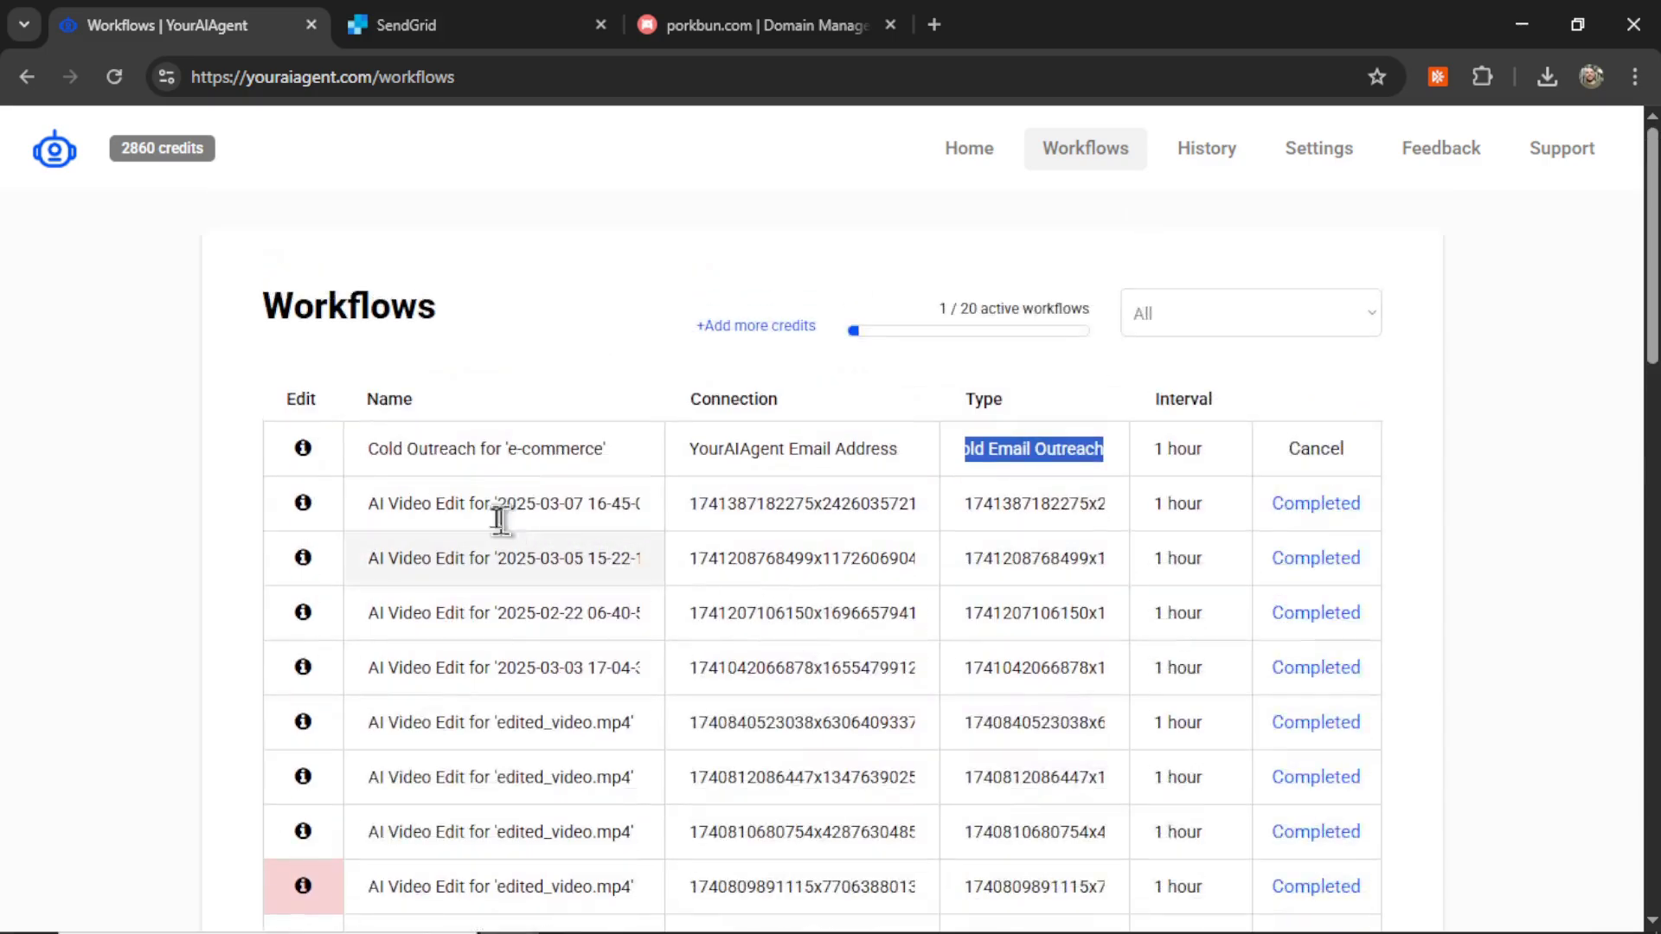
{"action": "left_click", "coordinate": [318, 450]}
{"action": "left_click_drag", "start_coordinate": [478, 329], "coordinate": [558, 260]}
{"action": "left_click", "coordinate": [743, 335]}
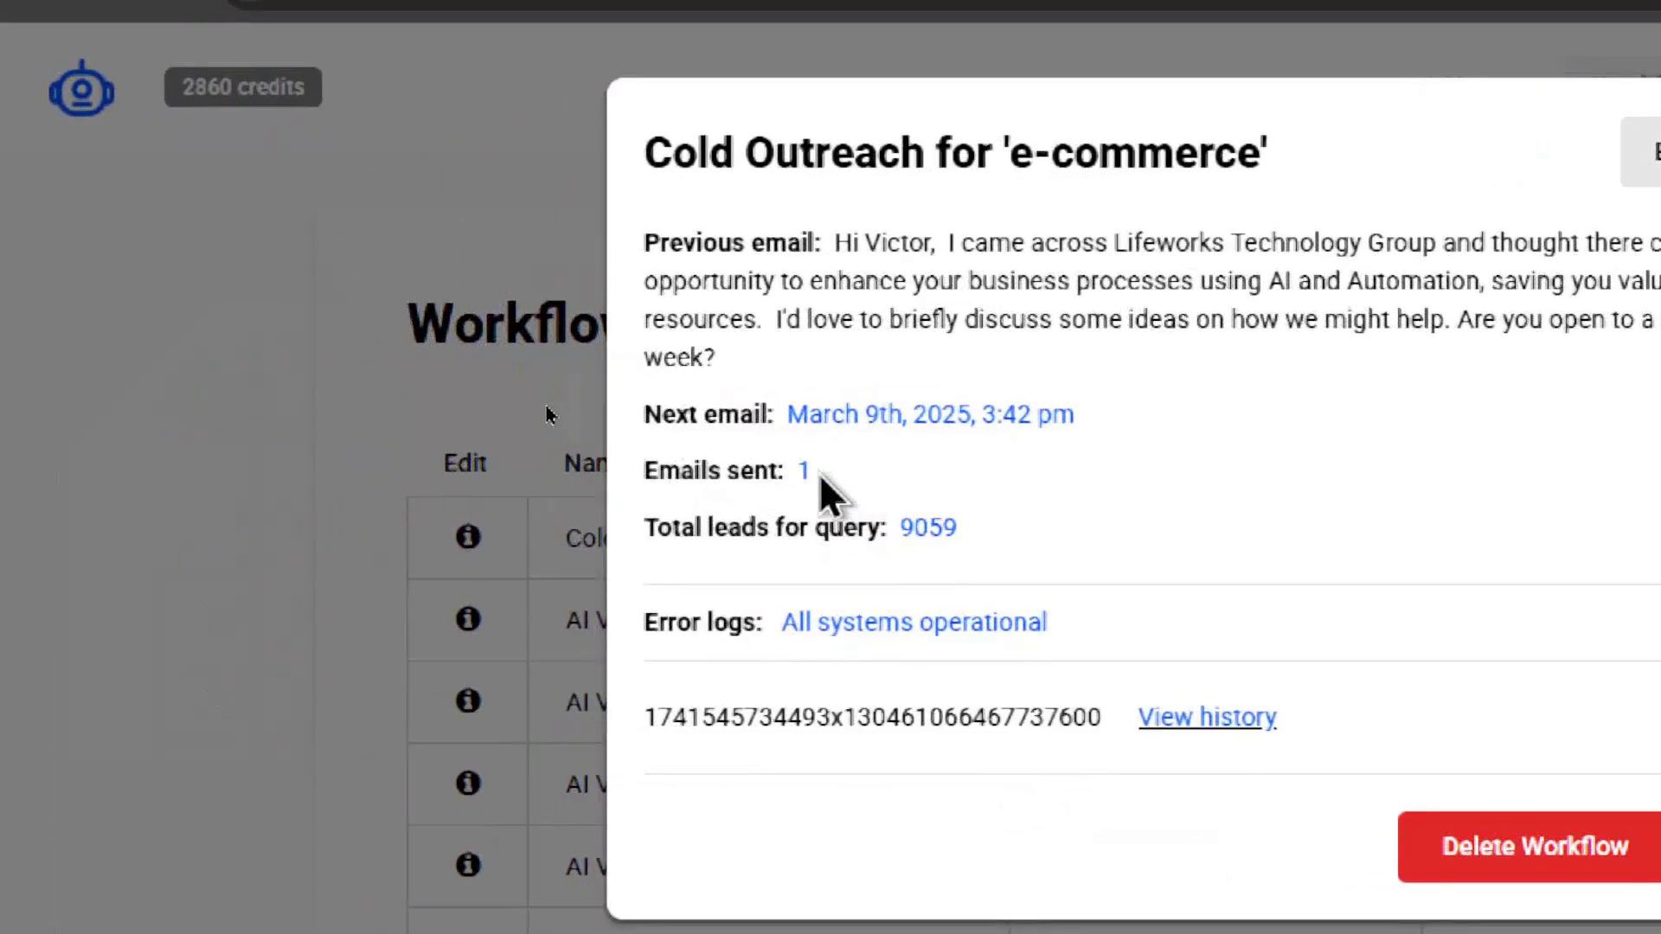
{"action": "double_click", "coordinate": [531, 574]}
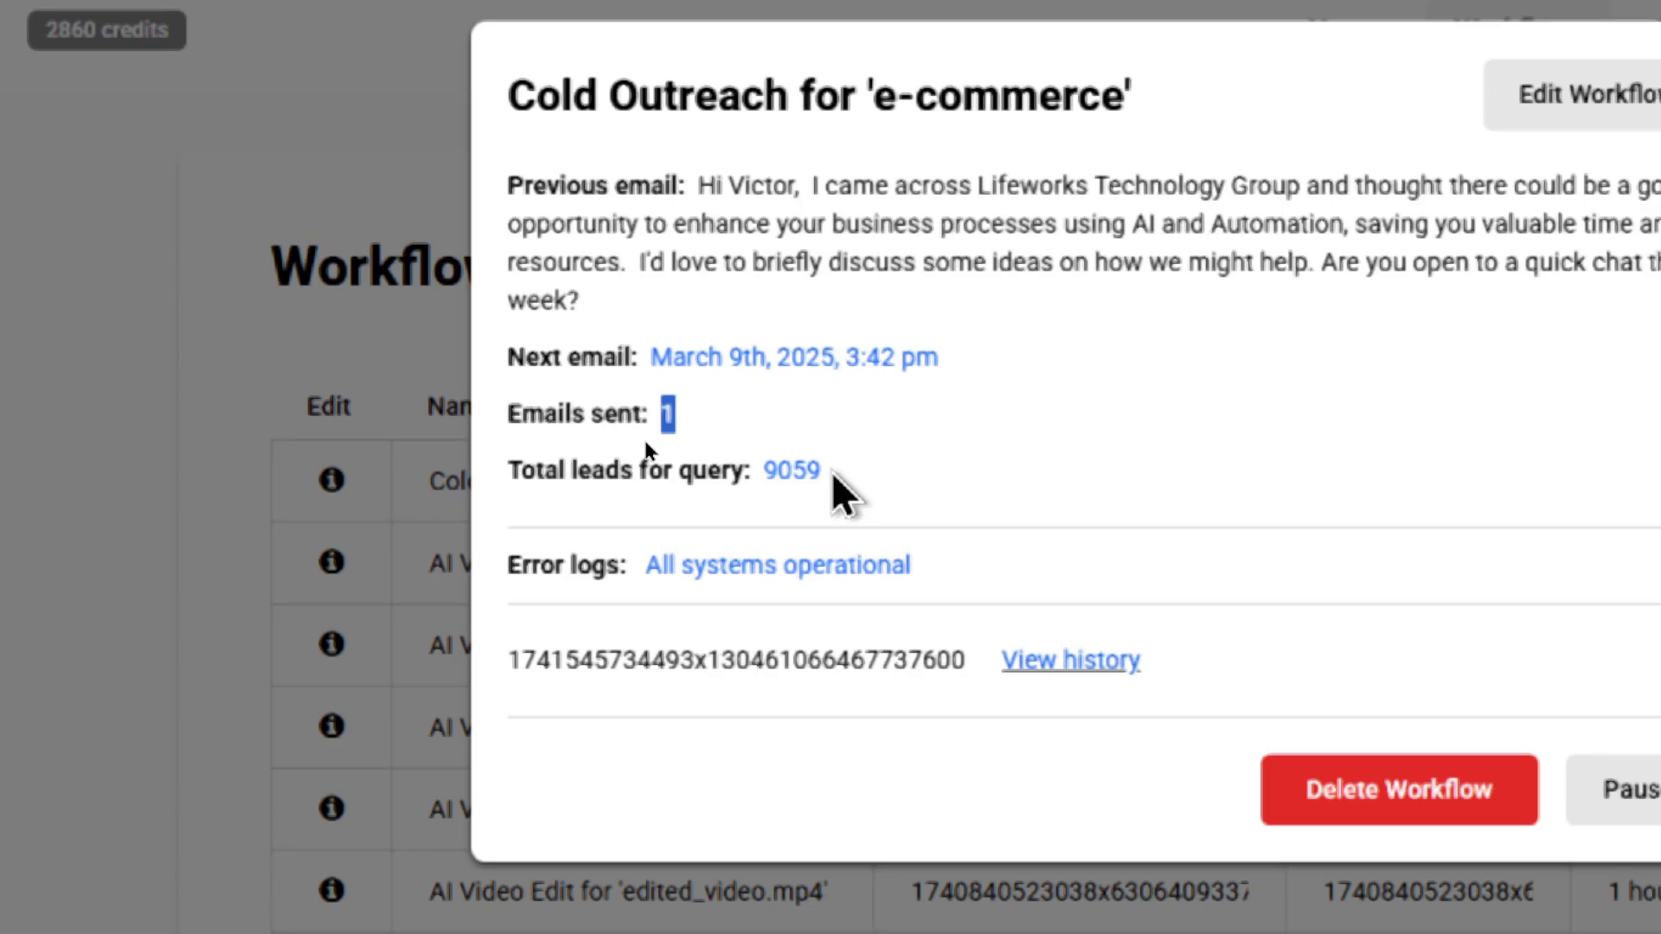
{"action": "left_click", "coordinate": [832, 470]}
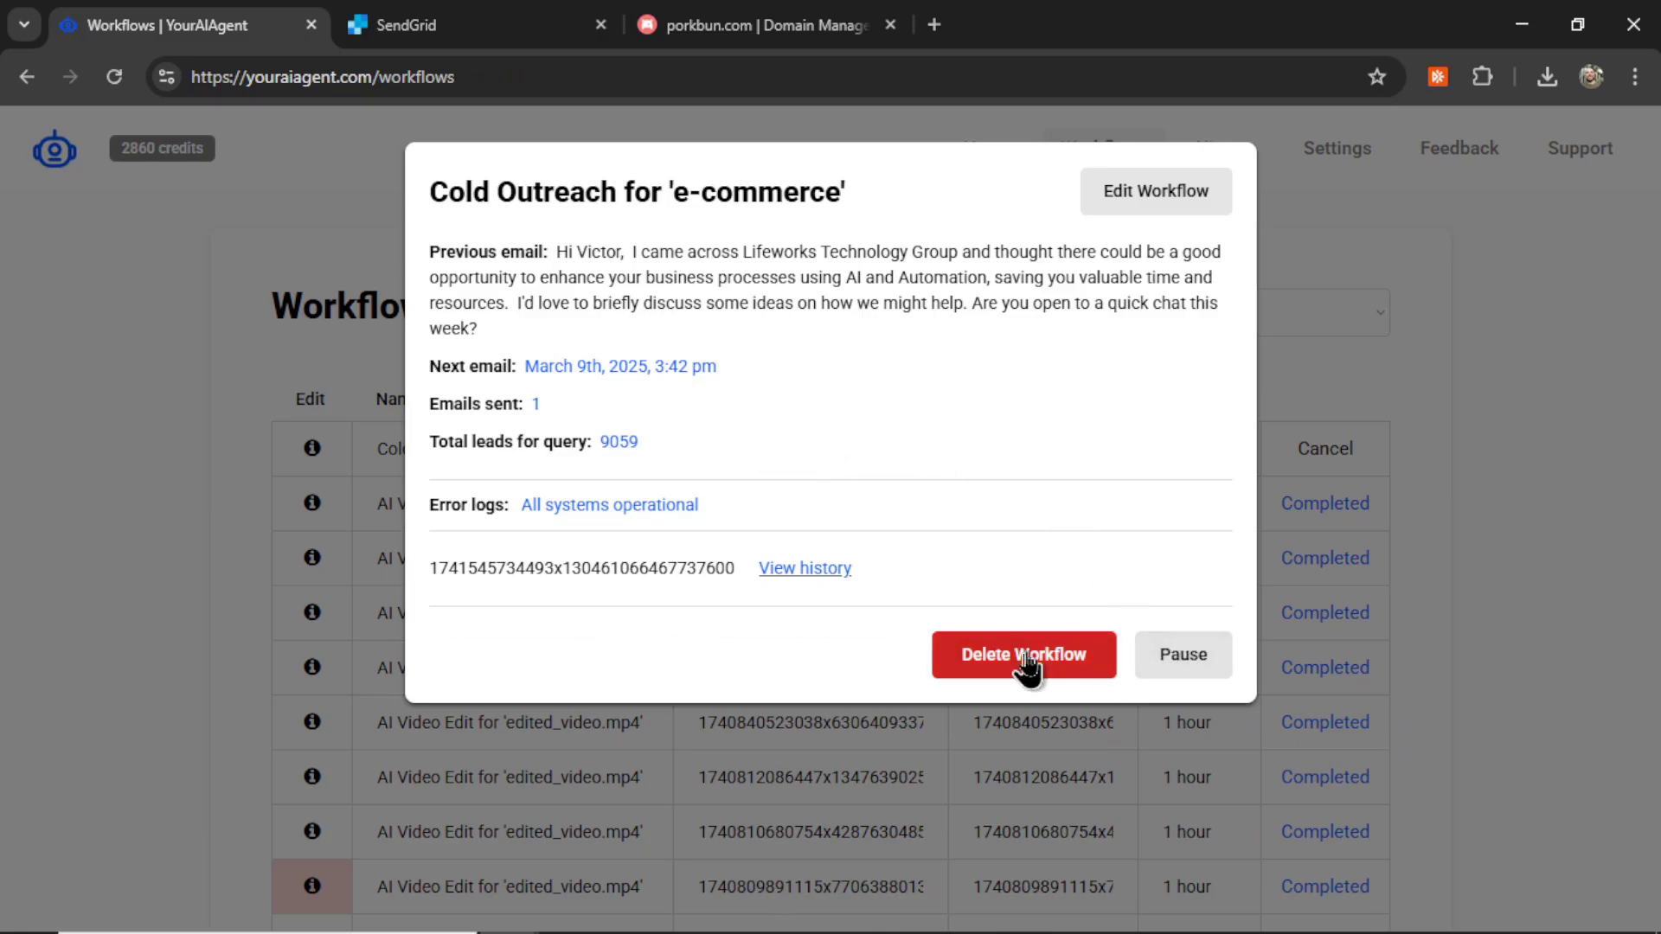
{"action": "left_click", "coordinate": [806, 569]}
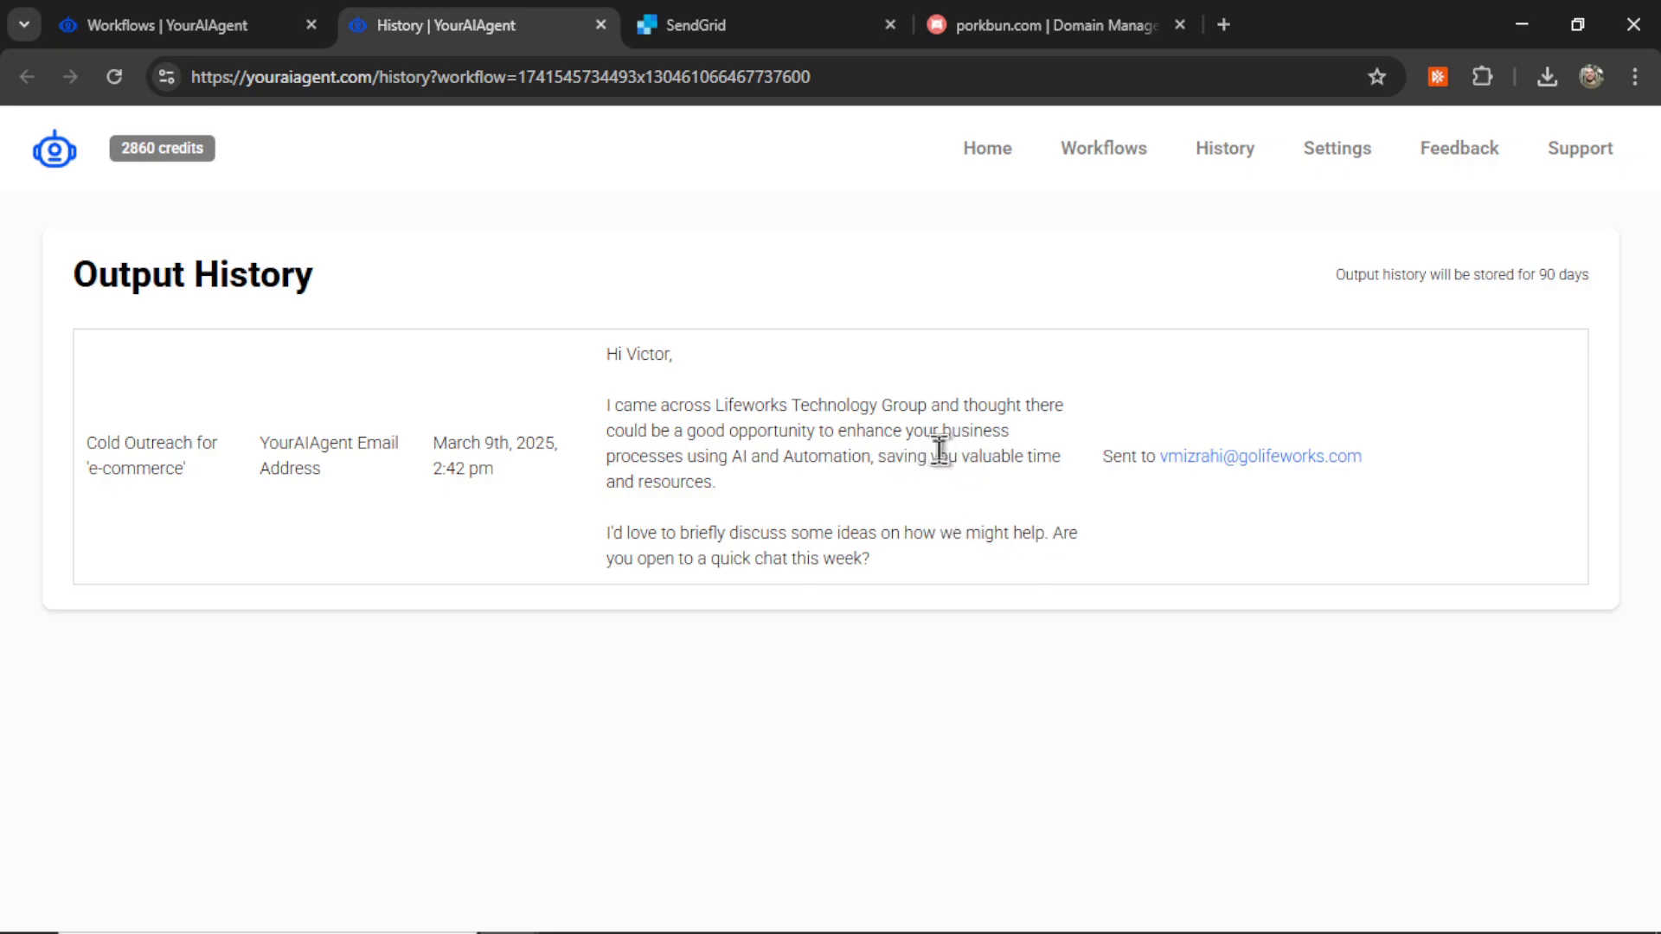
{"action": "key", "text": "ctrl+w"}
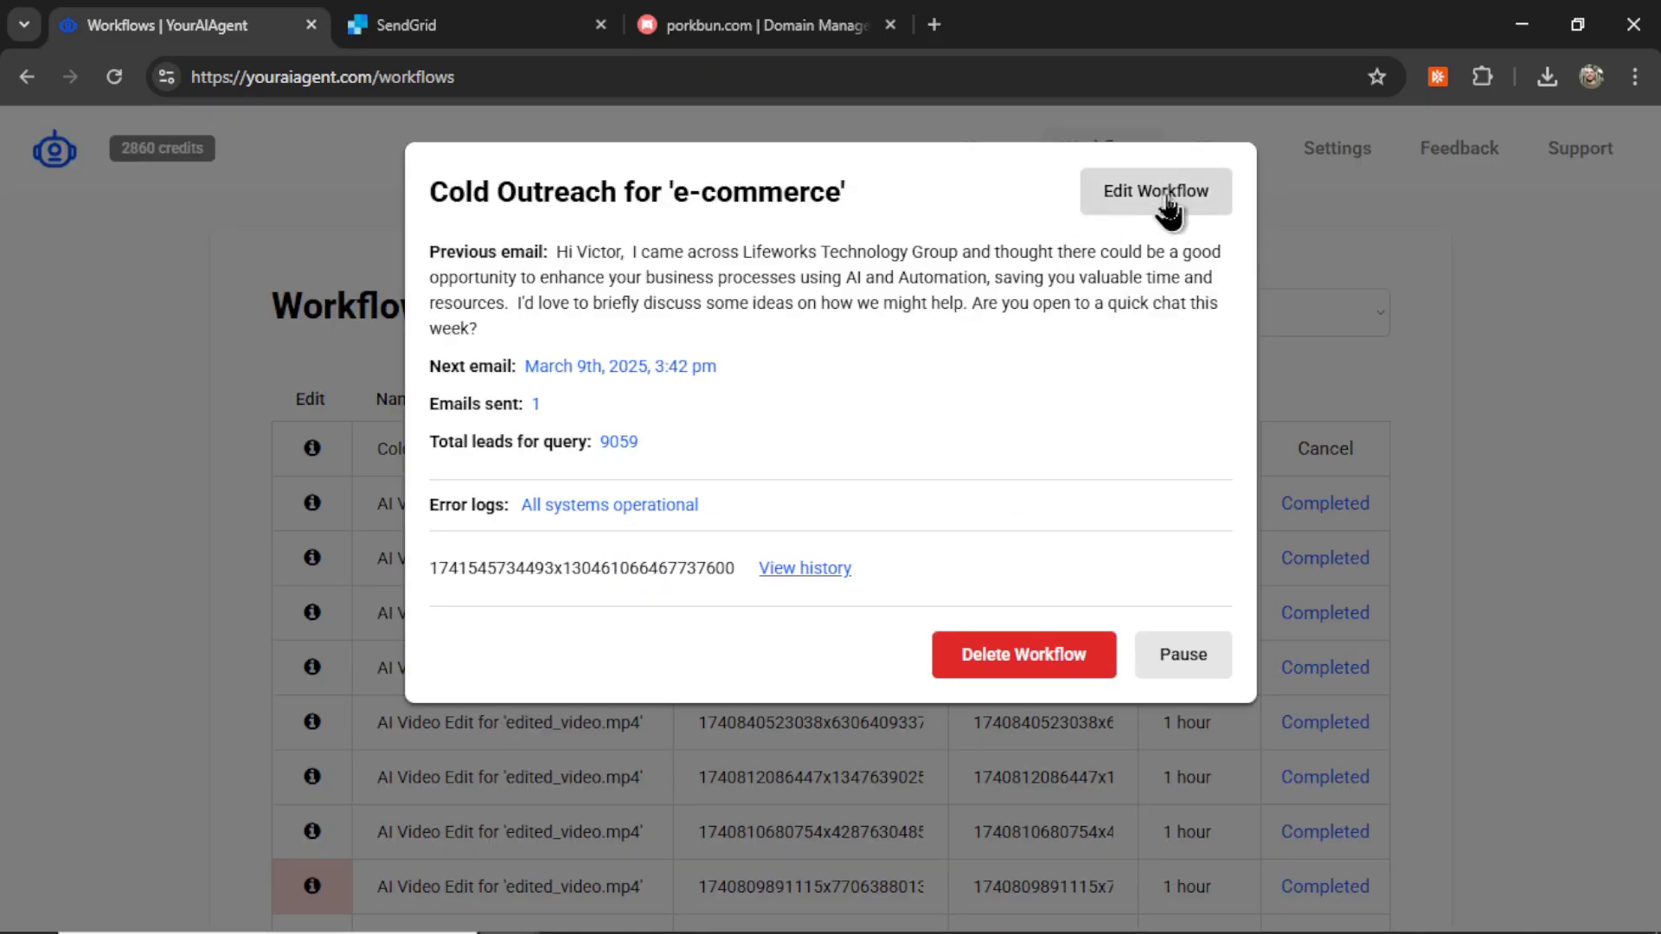
Step: Open Edit Workflow for the e-commerce workflow and scroll through its settings to Save changes
{"action": "left_click", "coordinate": [1166, 200]}
{"action": "scroll", "coordinate": [688, 391], "scroll_direction": "down", "scroll_amount": 5}
{"action": "scroll", "coordinate": [692, 387], "scroll_direction": "down", "scroll_amount": 5}
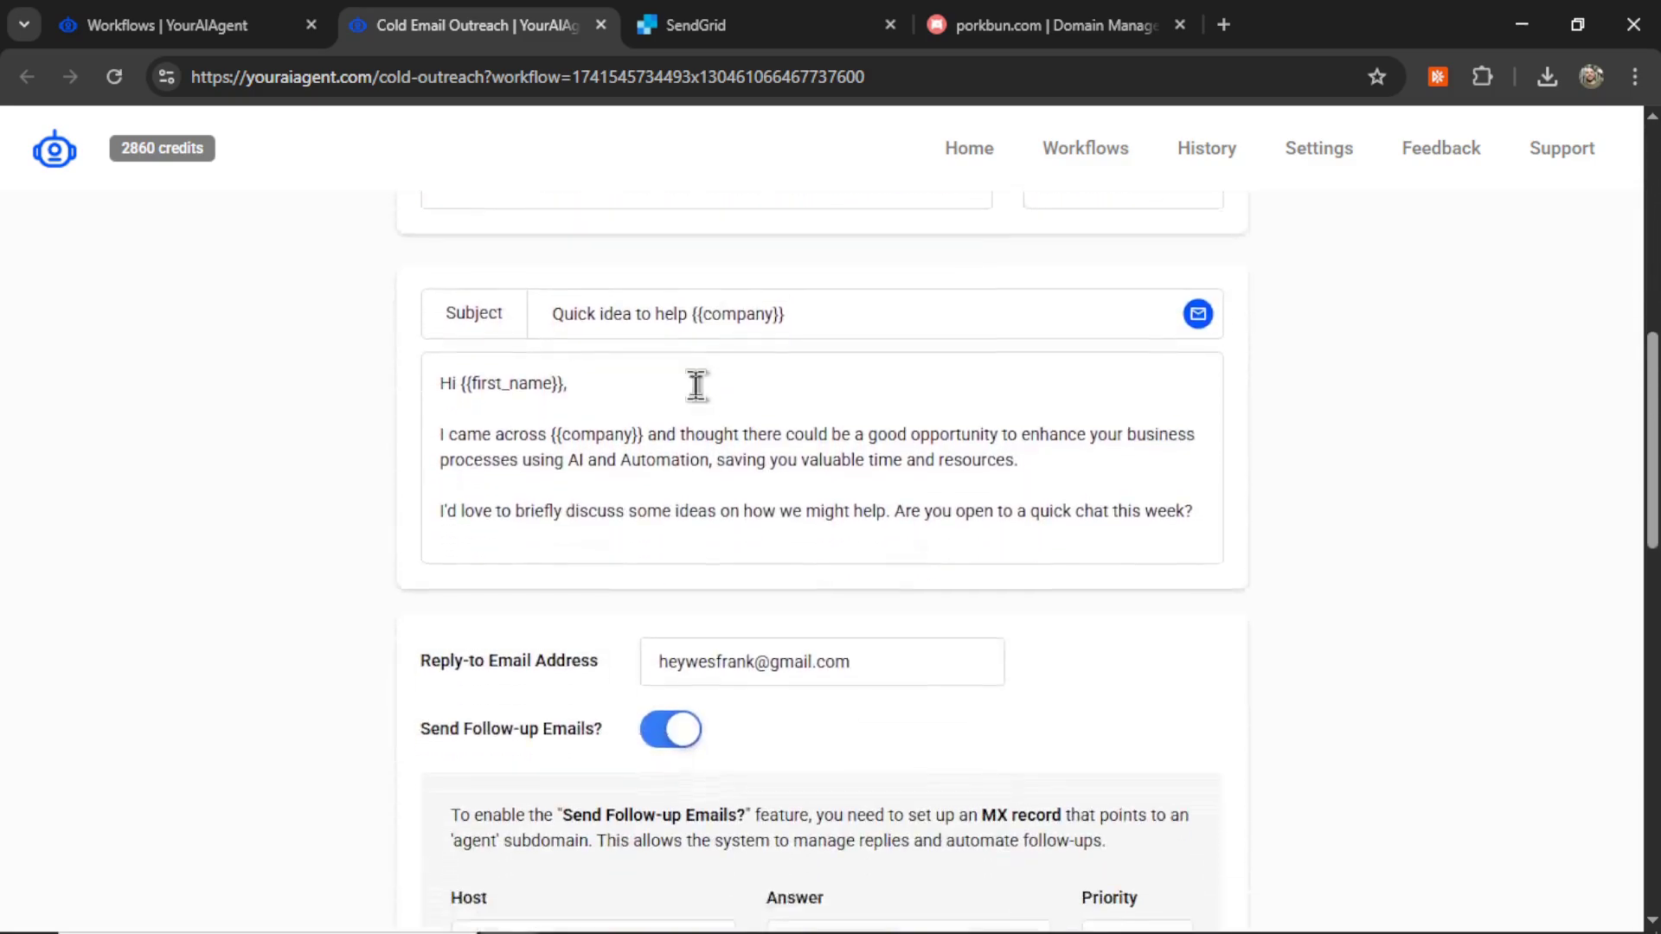
{"action": "scroll", "coordinate": [865, 372], "scroll_direction": "down", "scroll_amount": 5}
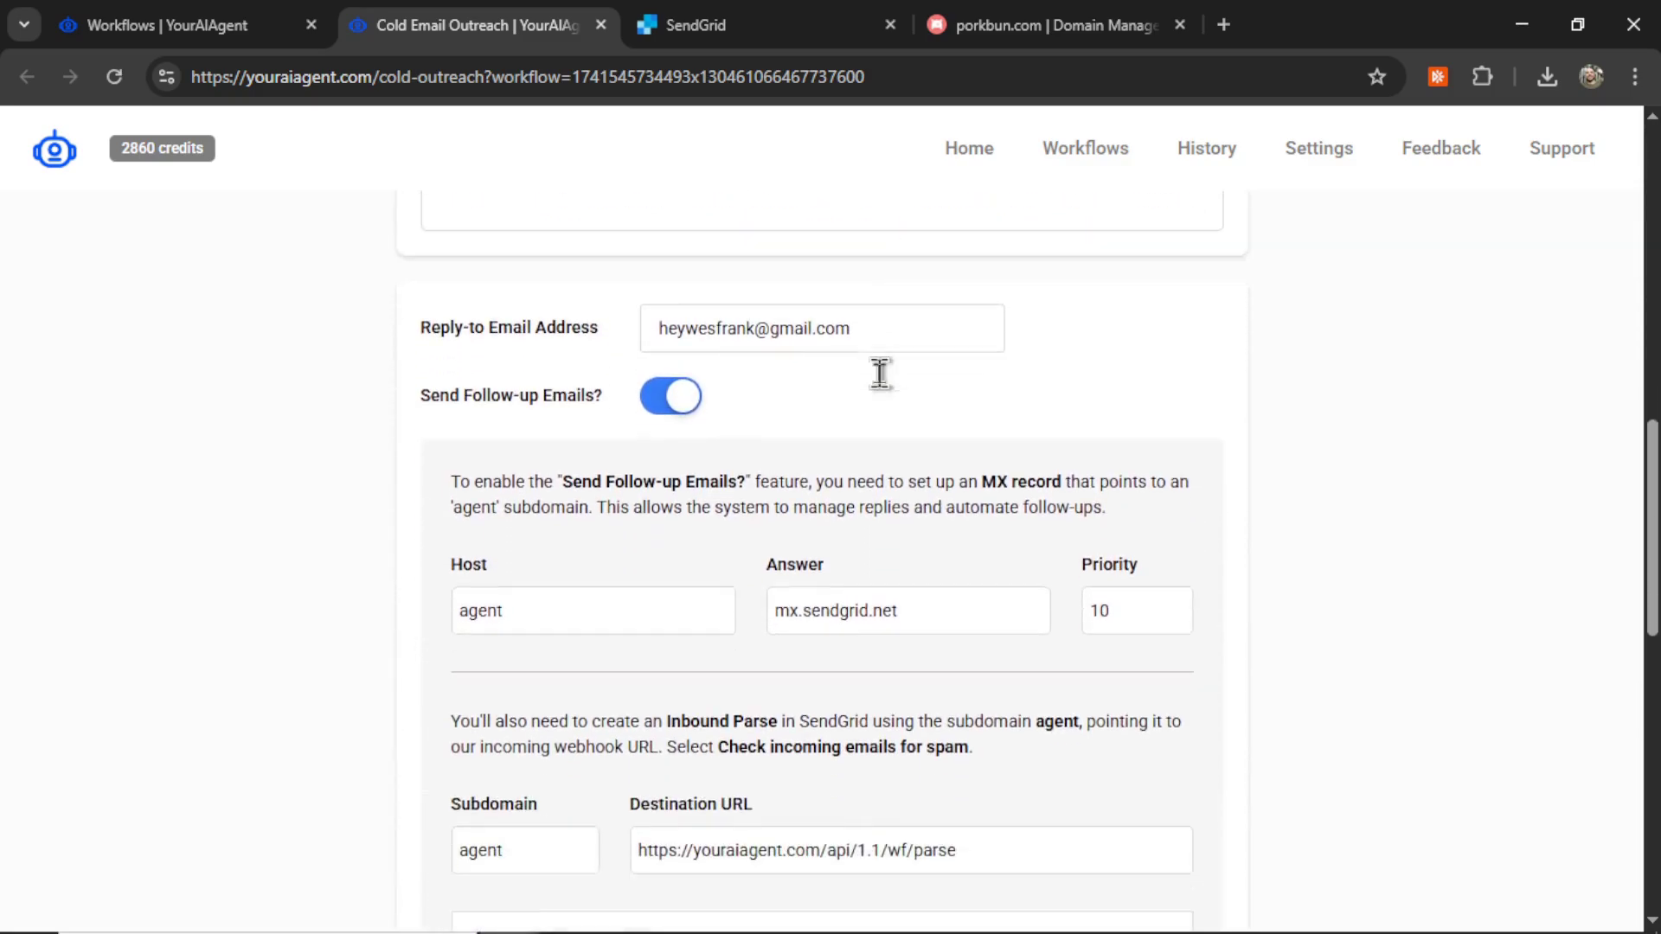
{"action": "scroll", "coordinate": [856, 405], "scroll_direction": "down", "scroll_amount": 8}
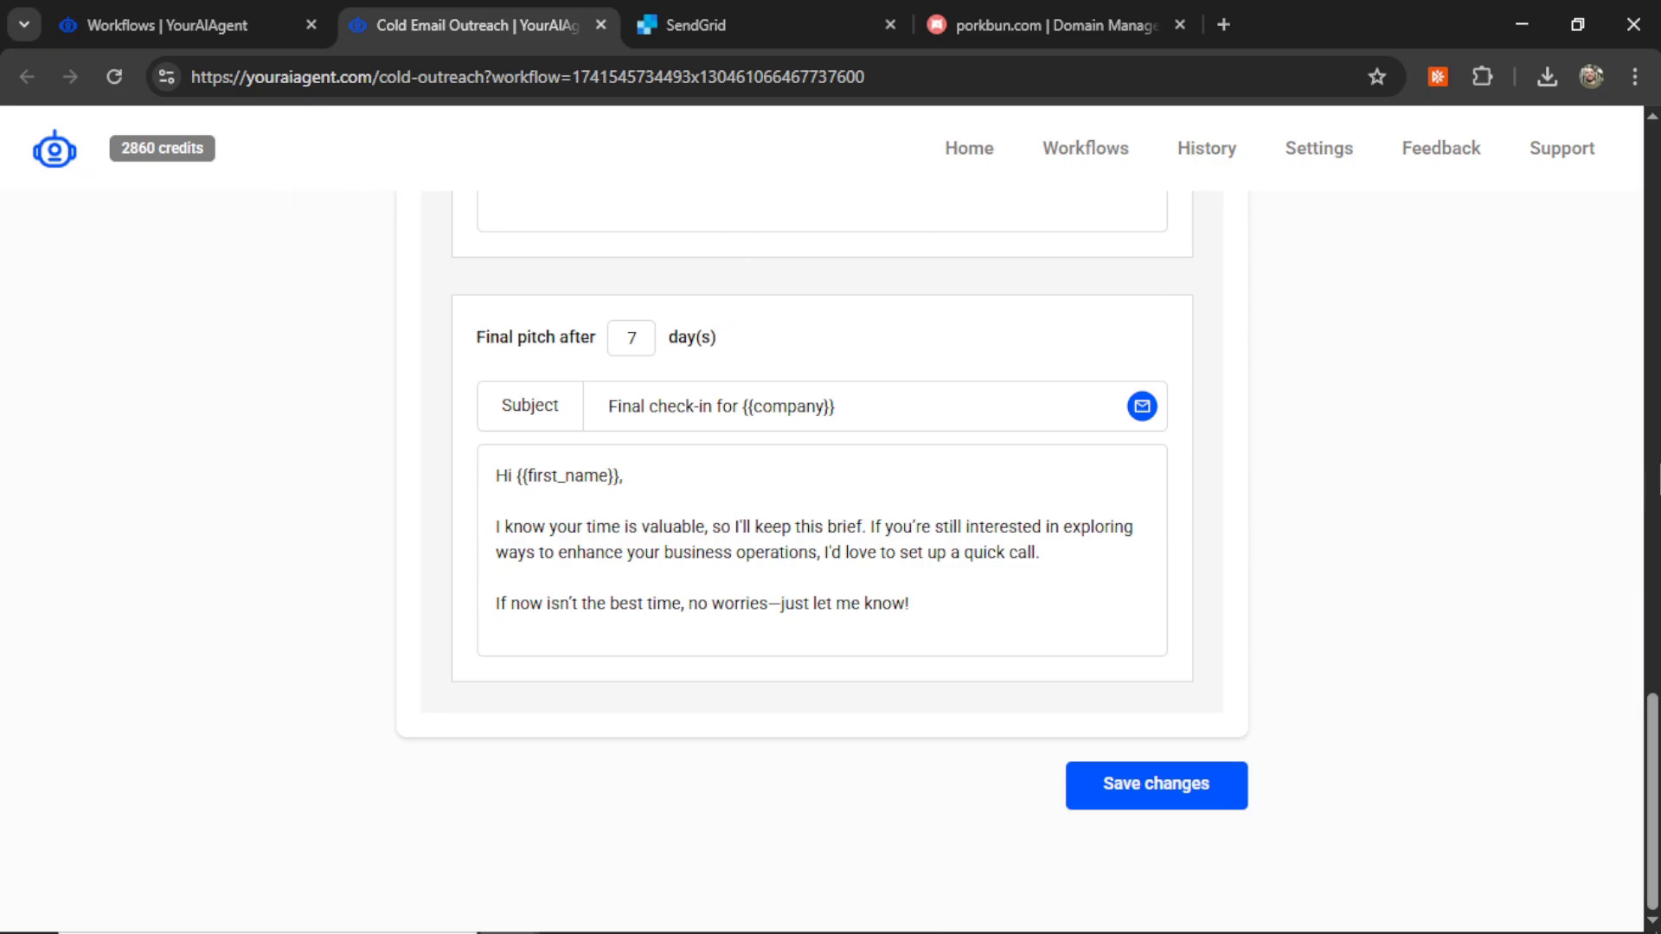
{"action": "scroll", "coordinate": [1654, 476], "scroll_direction": "up", "scroll_amount": 5}
{"action": "scroll", "coordinate": [1654, 476], "scroll_direction": "up", "scroll_amount": 5}
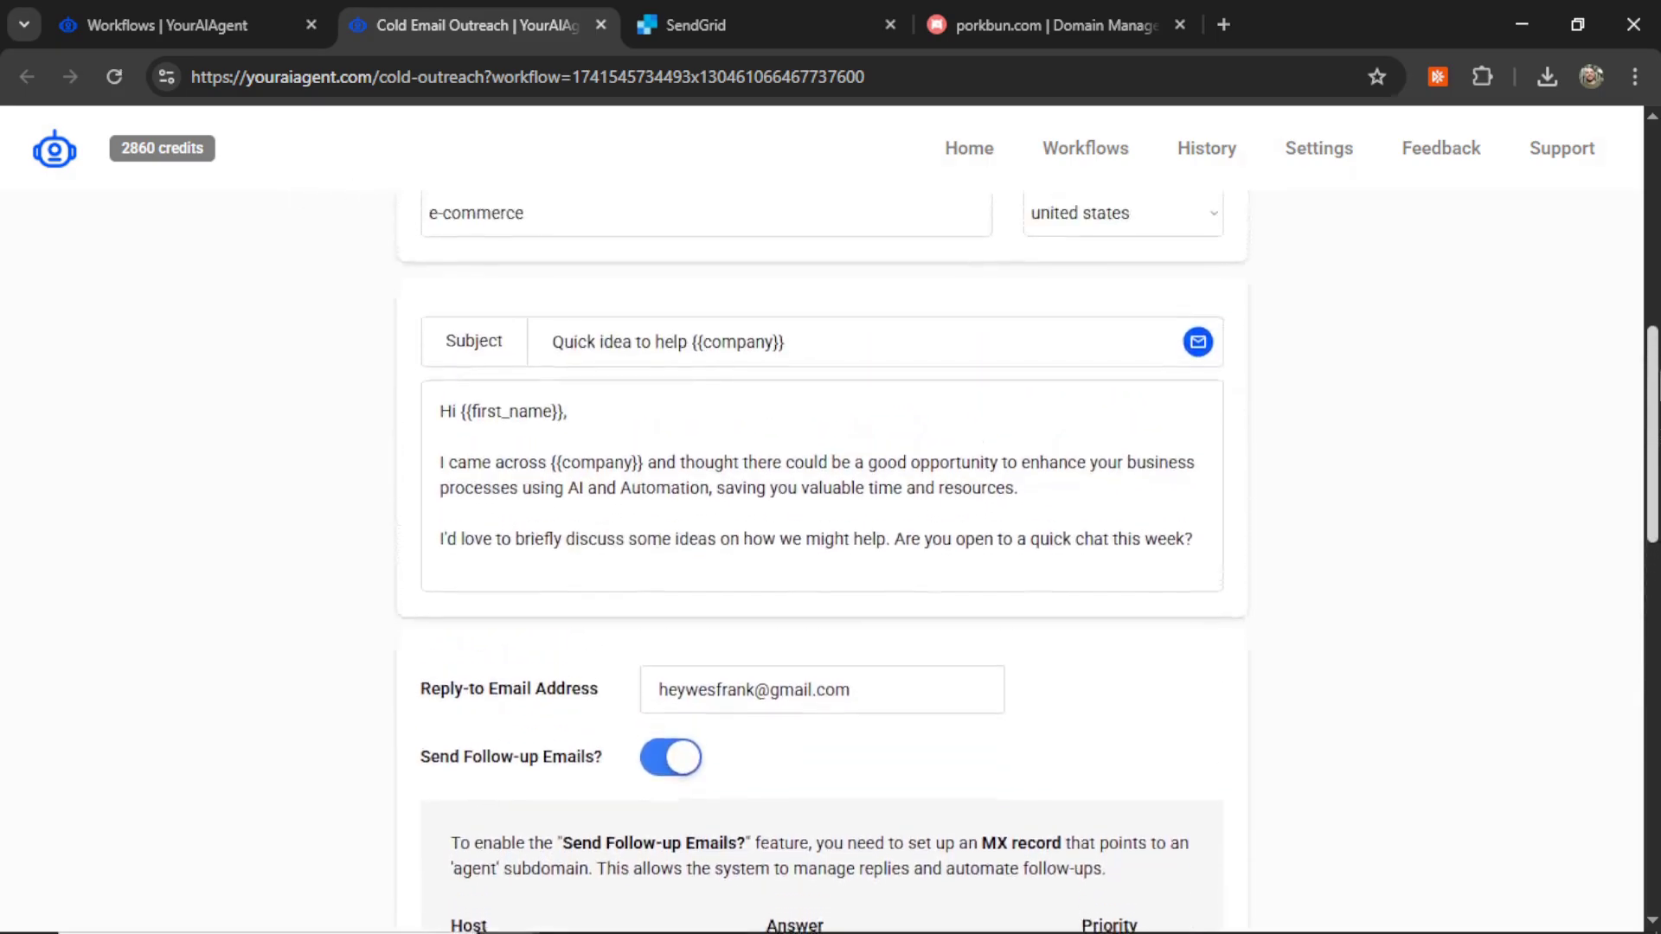
{"action": "scroll", "coordinate": [1654, 476], "scroll_direction": "up", "scroll_amount": 5}
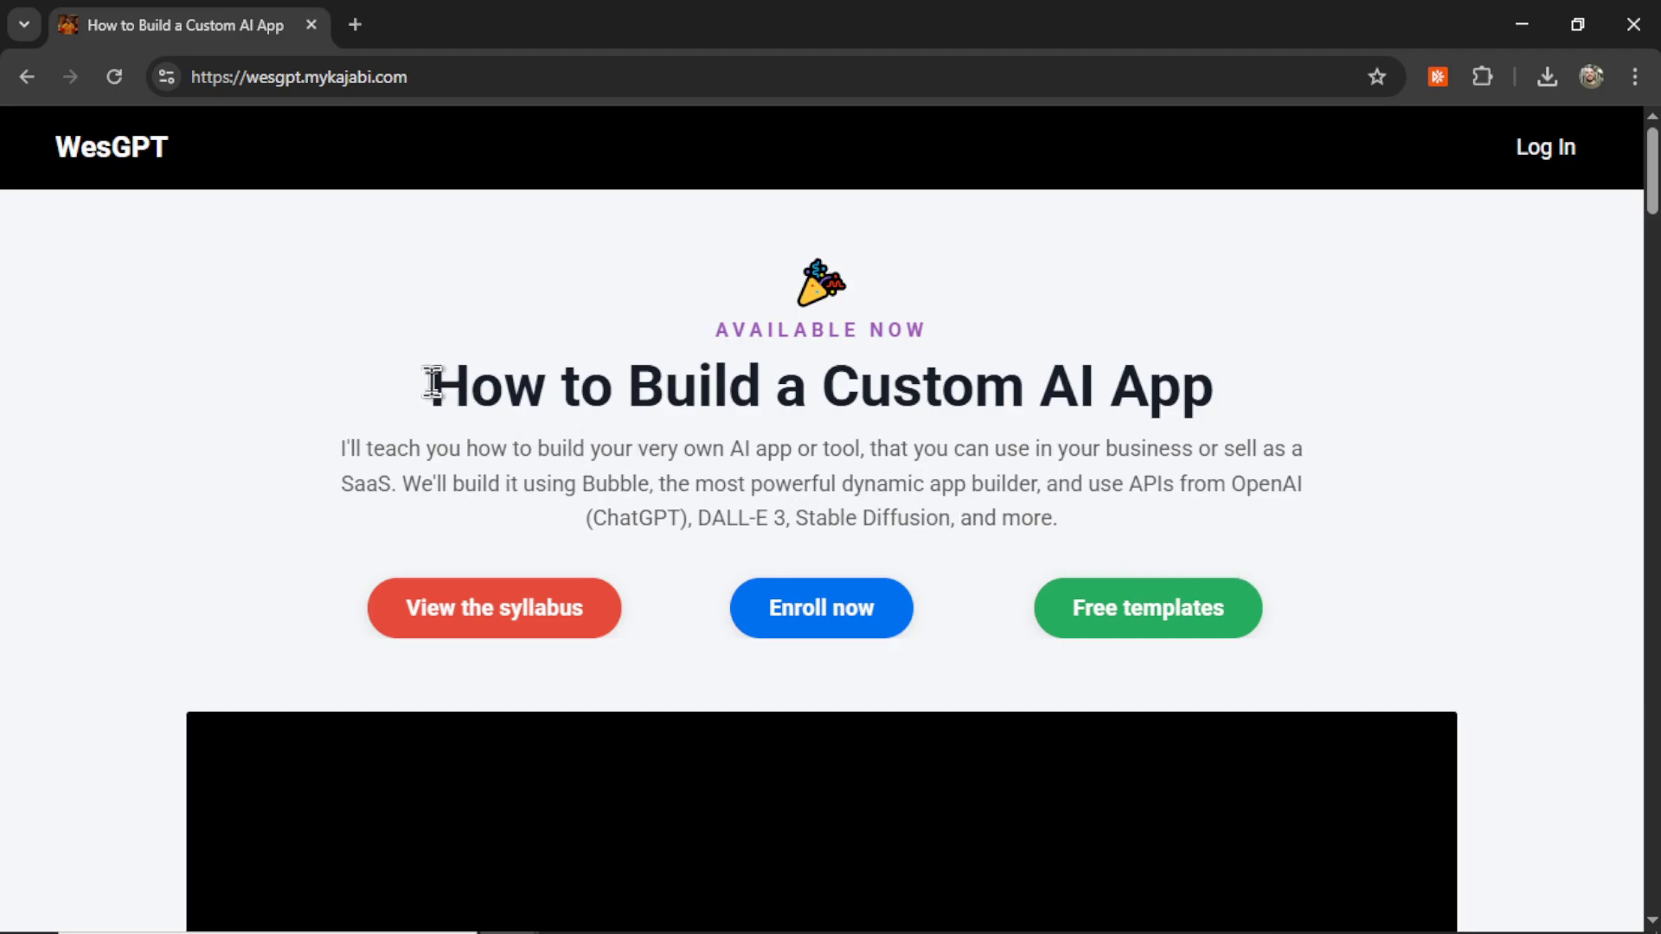
{"action": "left_click_drag", "start_coordinate": [426, 381], "coordinate": [1212, 382]}
{"action": "left_click", "coordinate": [1468, 398]}
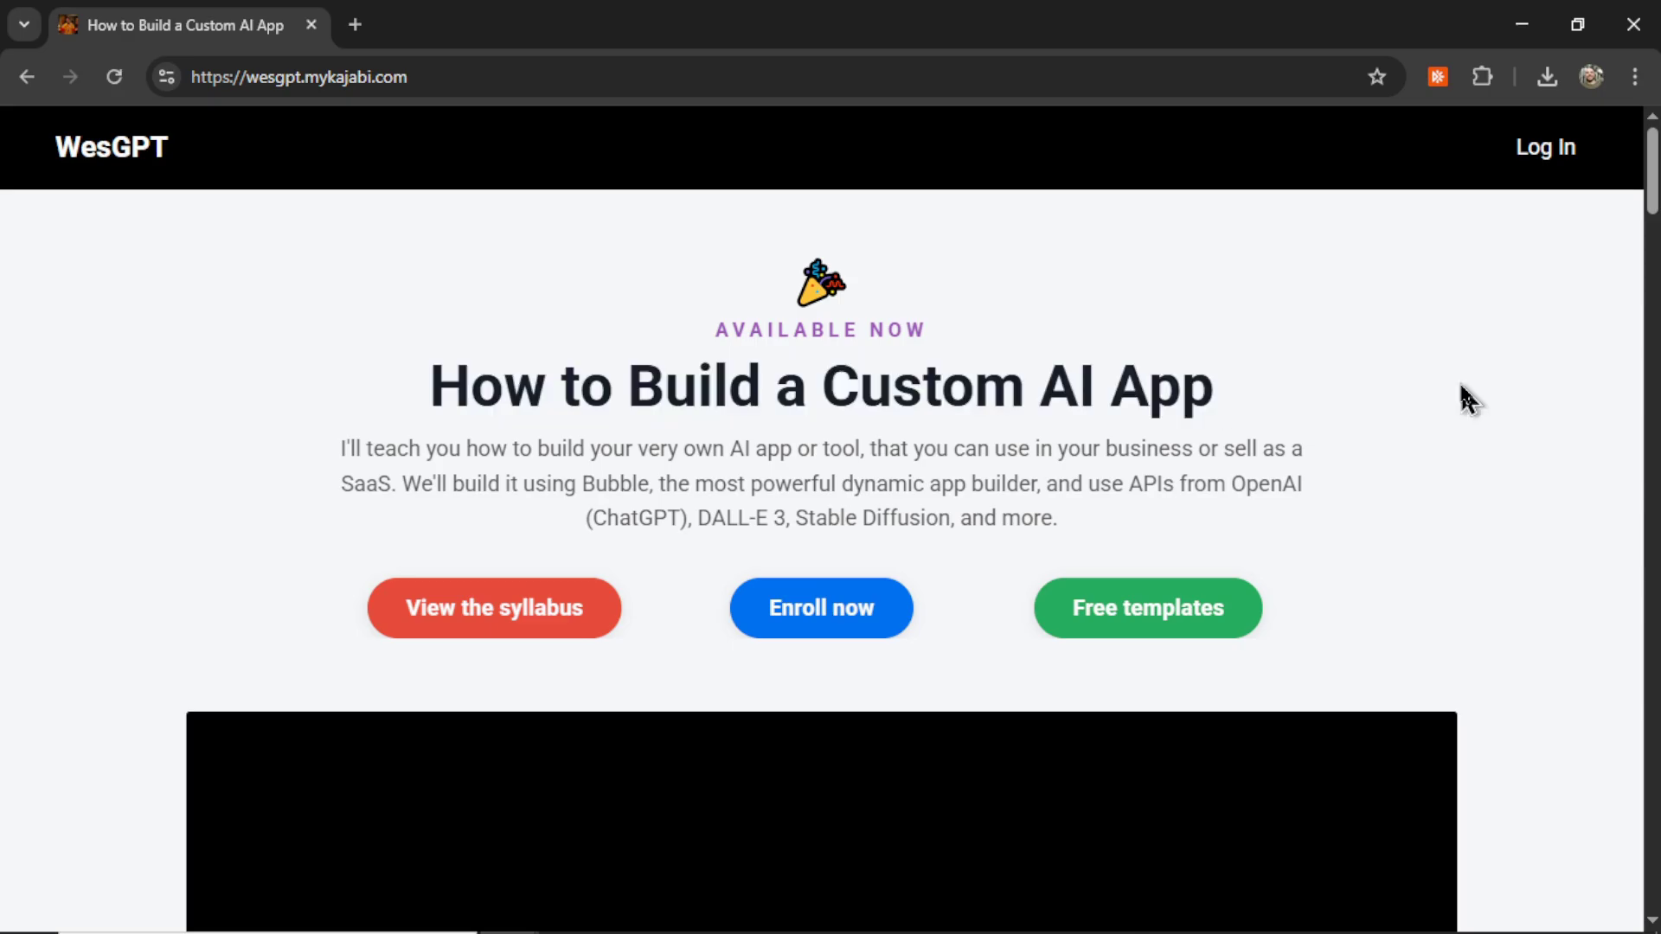